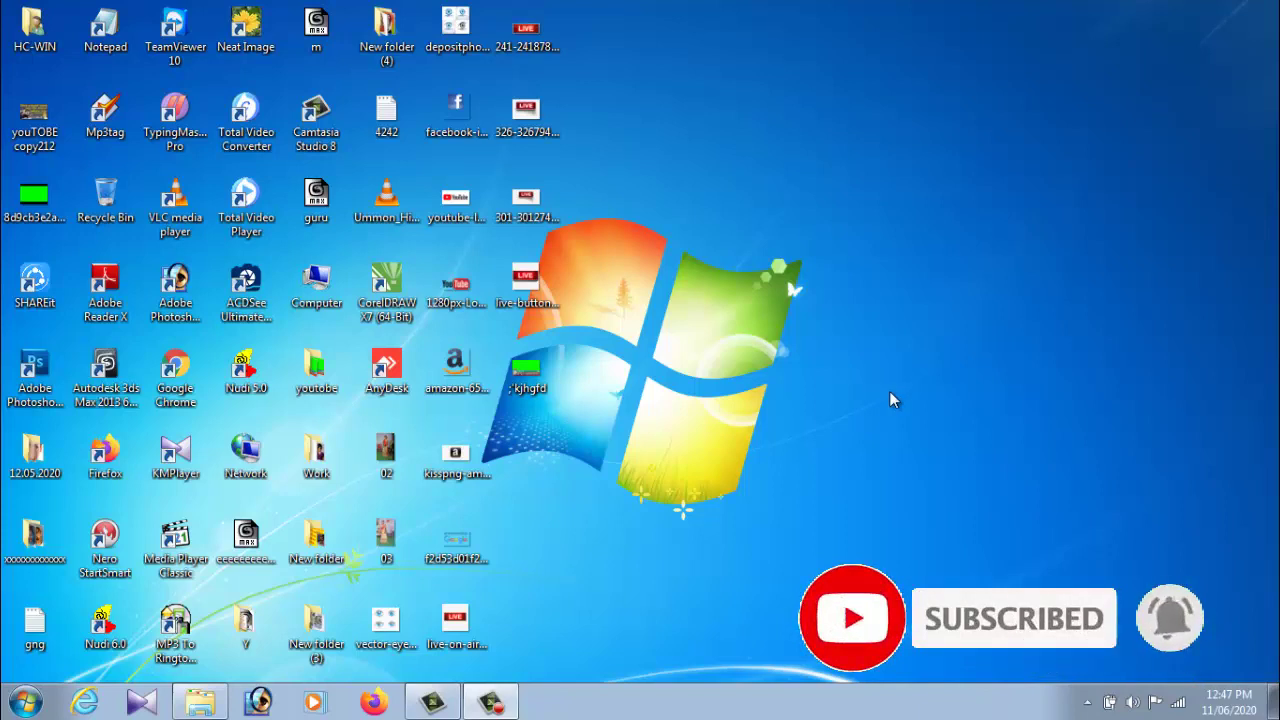
- Launch Excel 2007 from the Start menu's Microsoft Office program folder
click(27, 704)
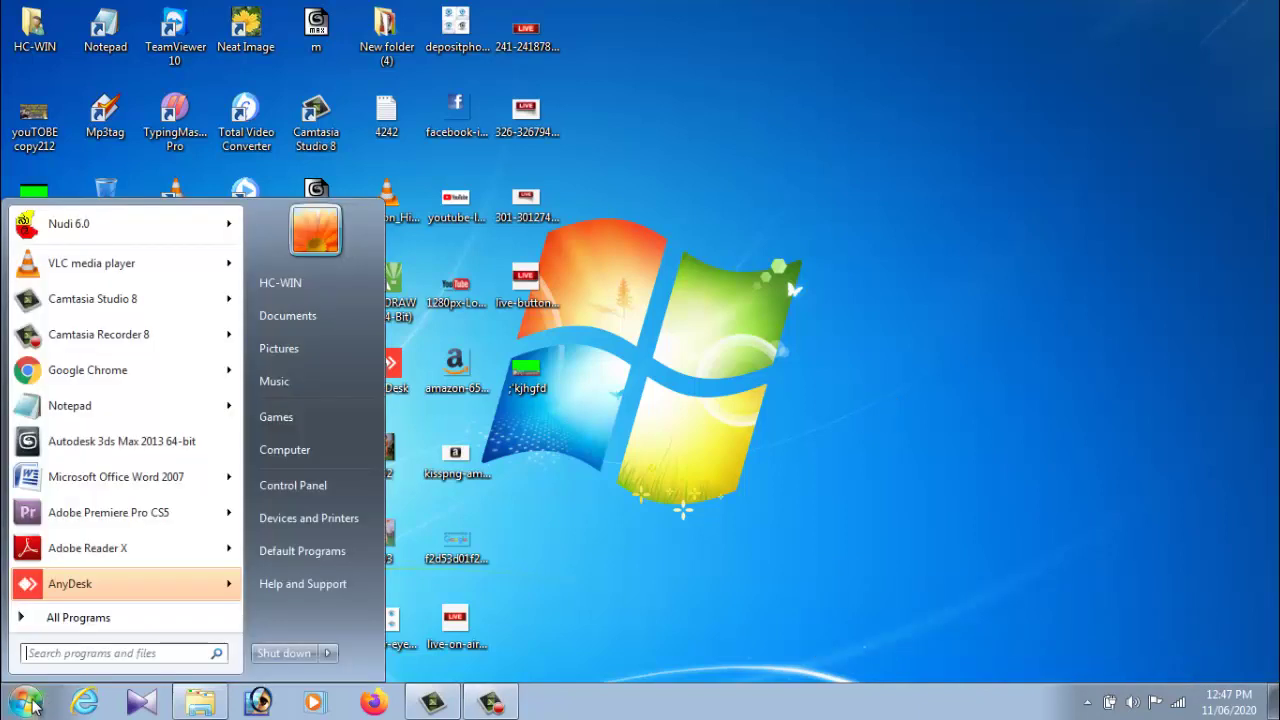
click(80, 618)
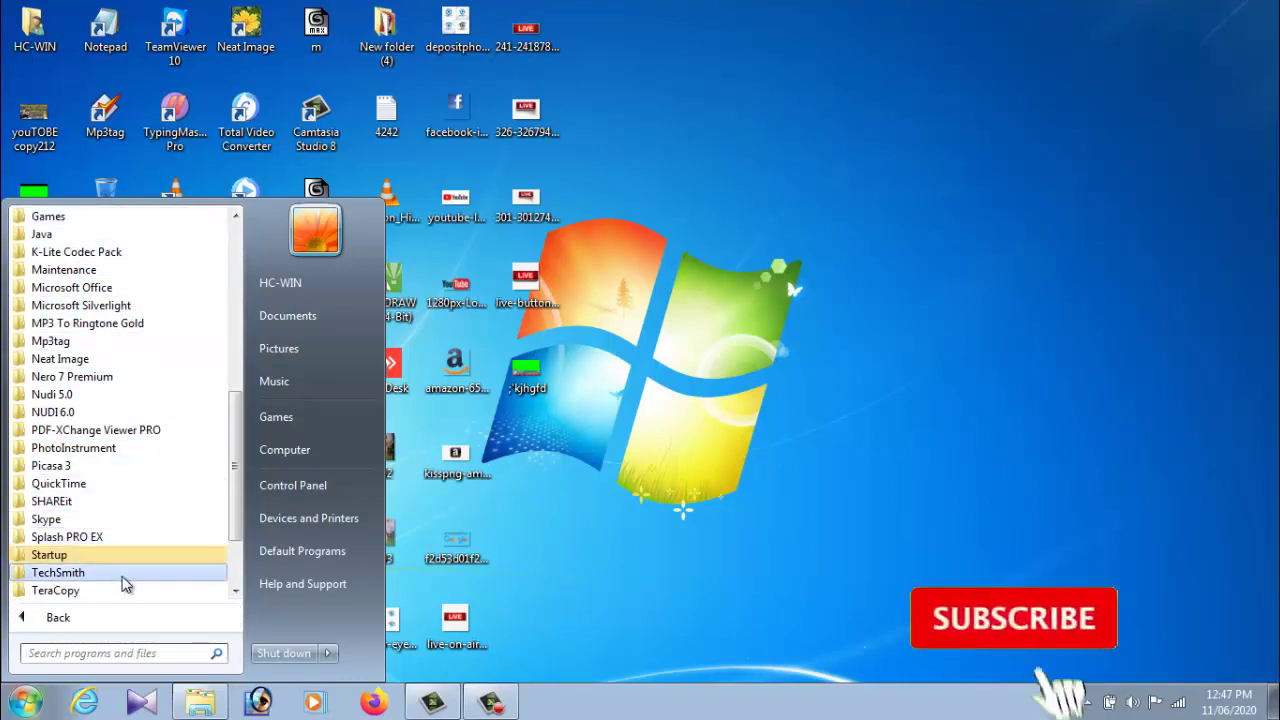
scroll(117, 545, down, 2)
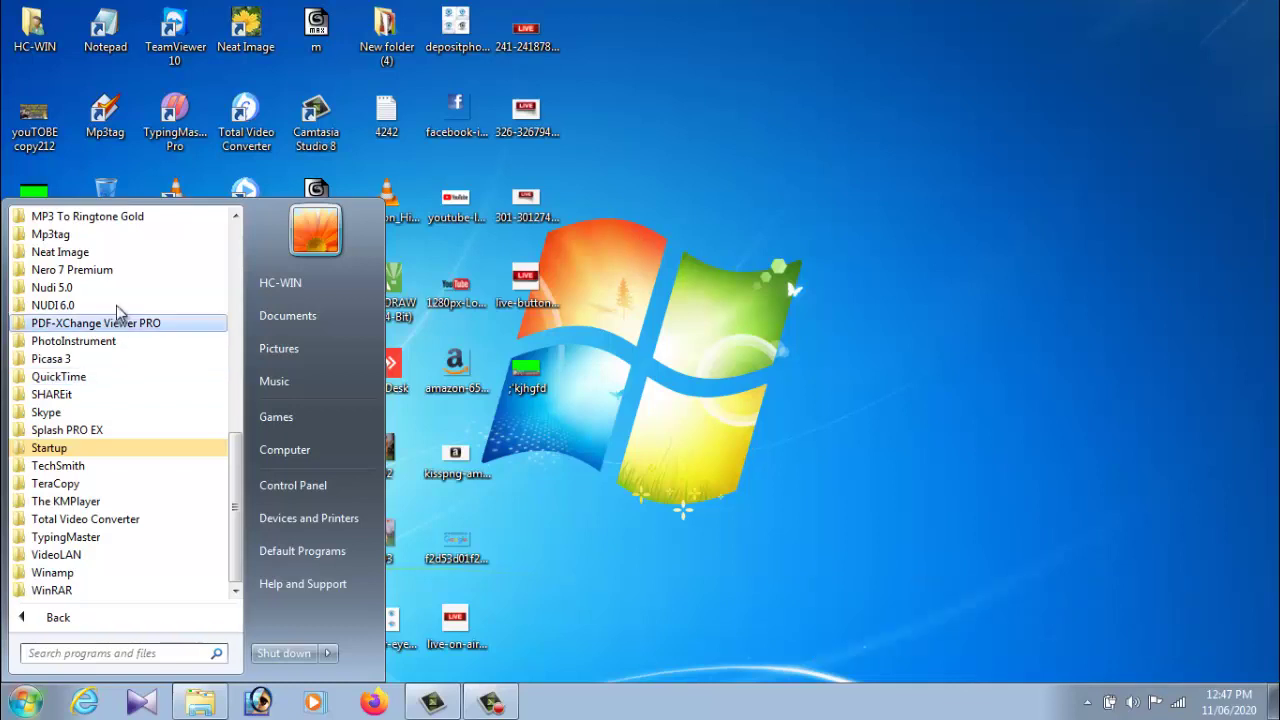
drag(233, 555, 242, 481)
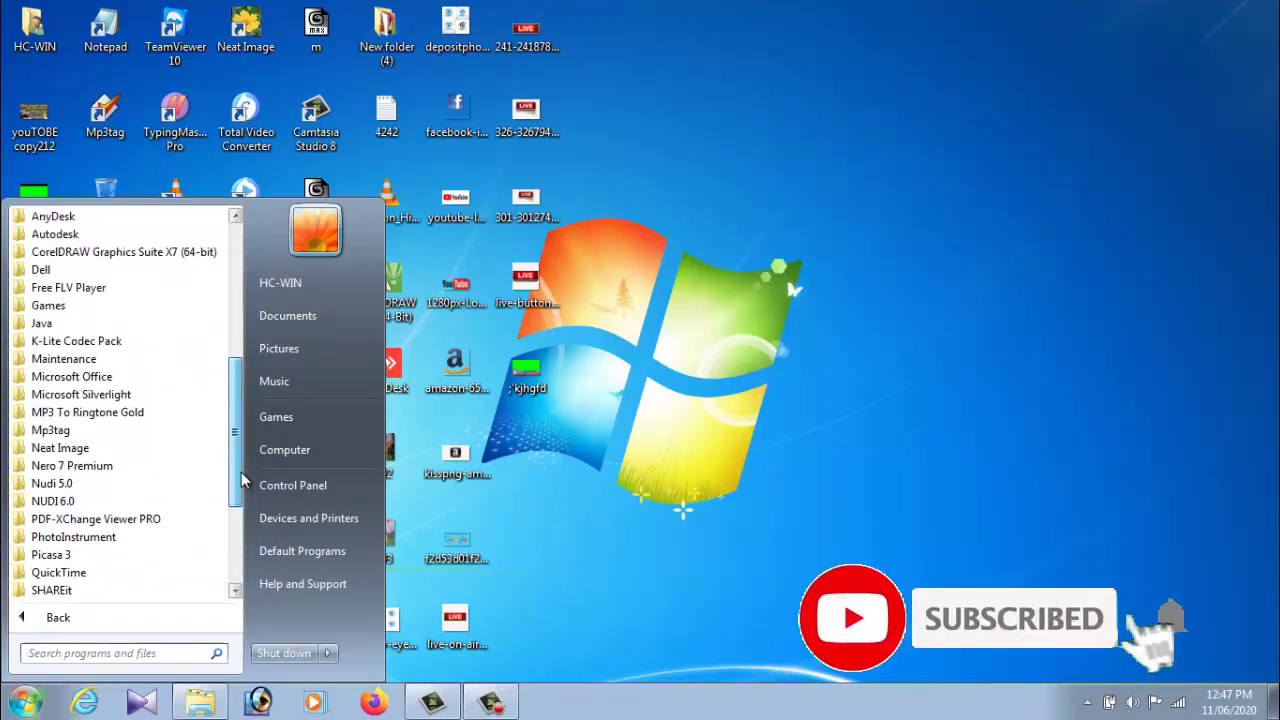
click(102, 378)
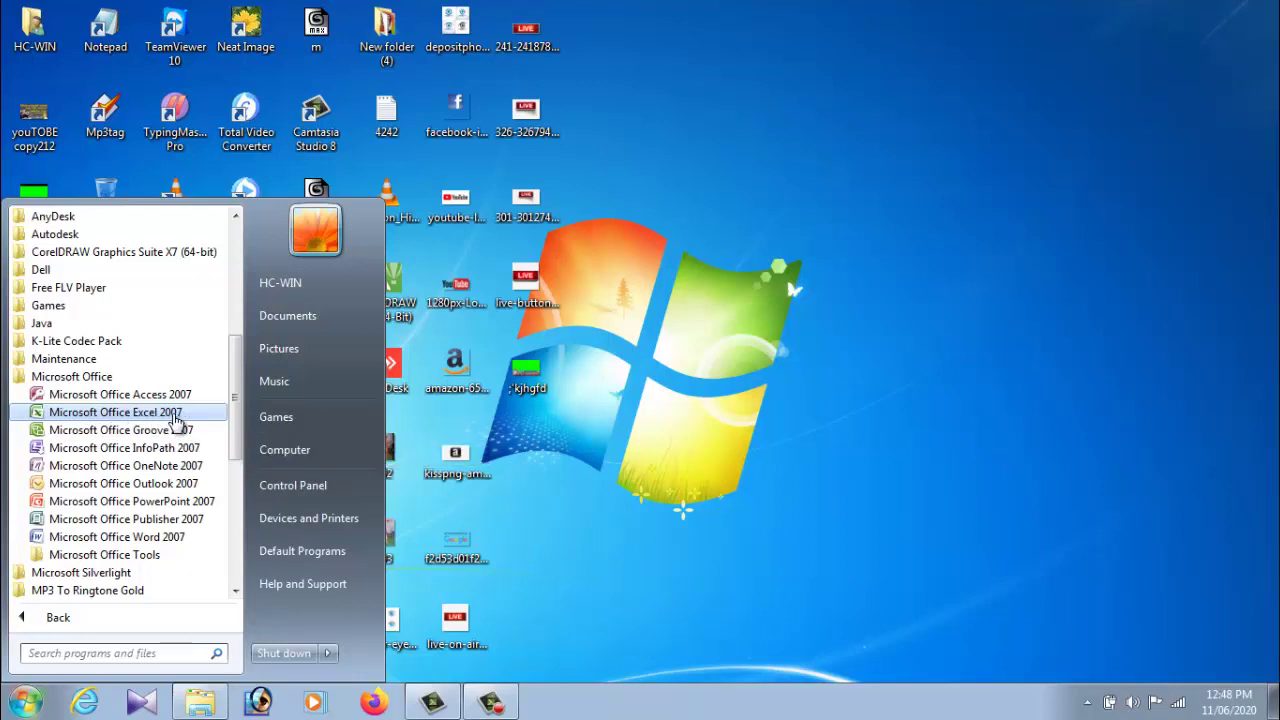
click(176, 420)
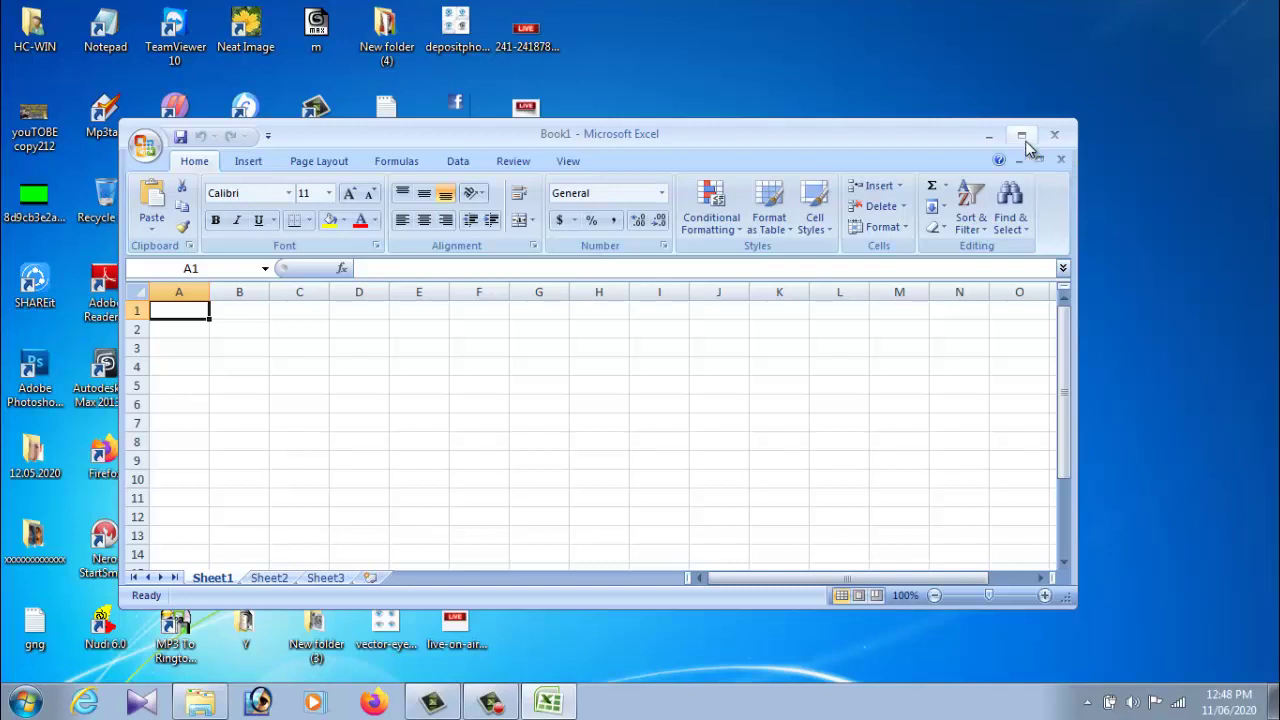
- Maximize the Excel window so the blank Book1 fills the screen
click(1023, 137)
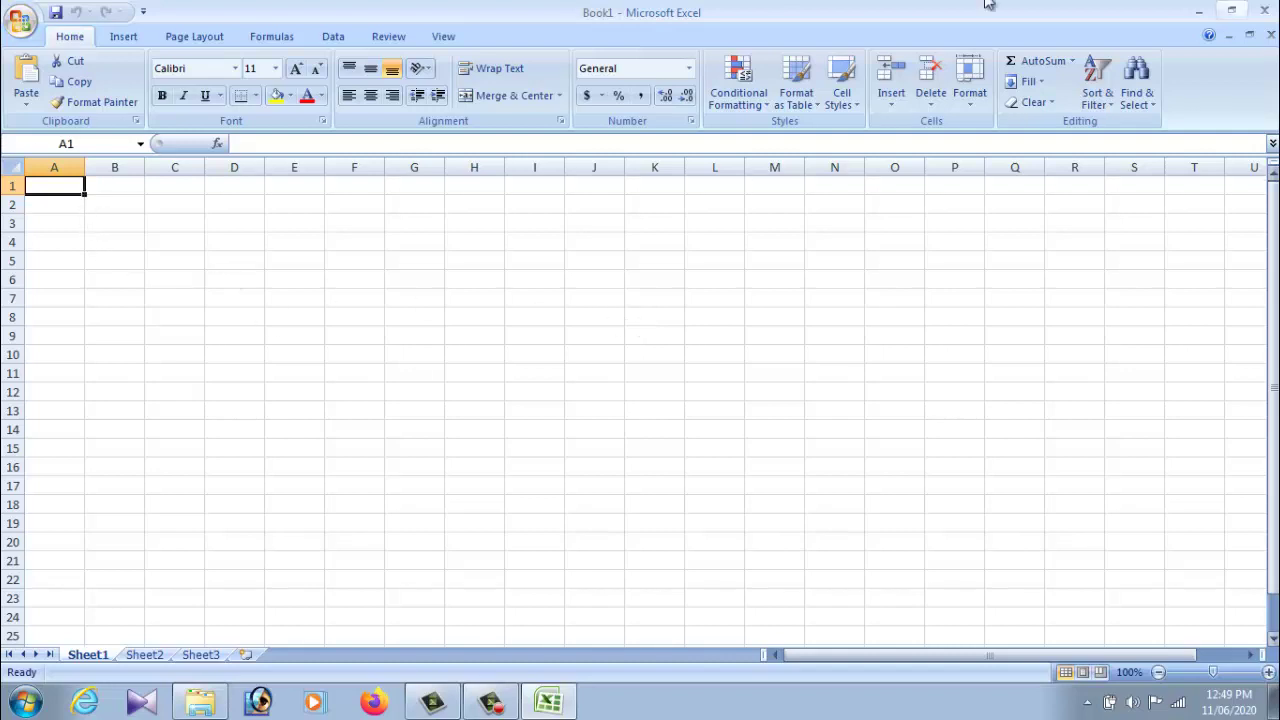
drag(114, 168, 115, 375)
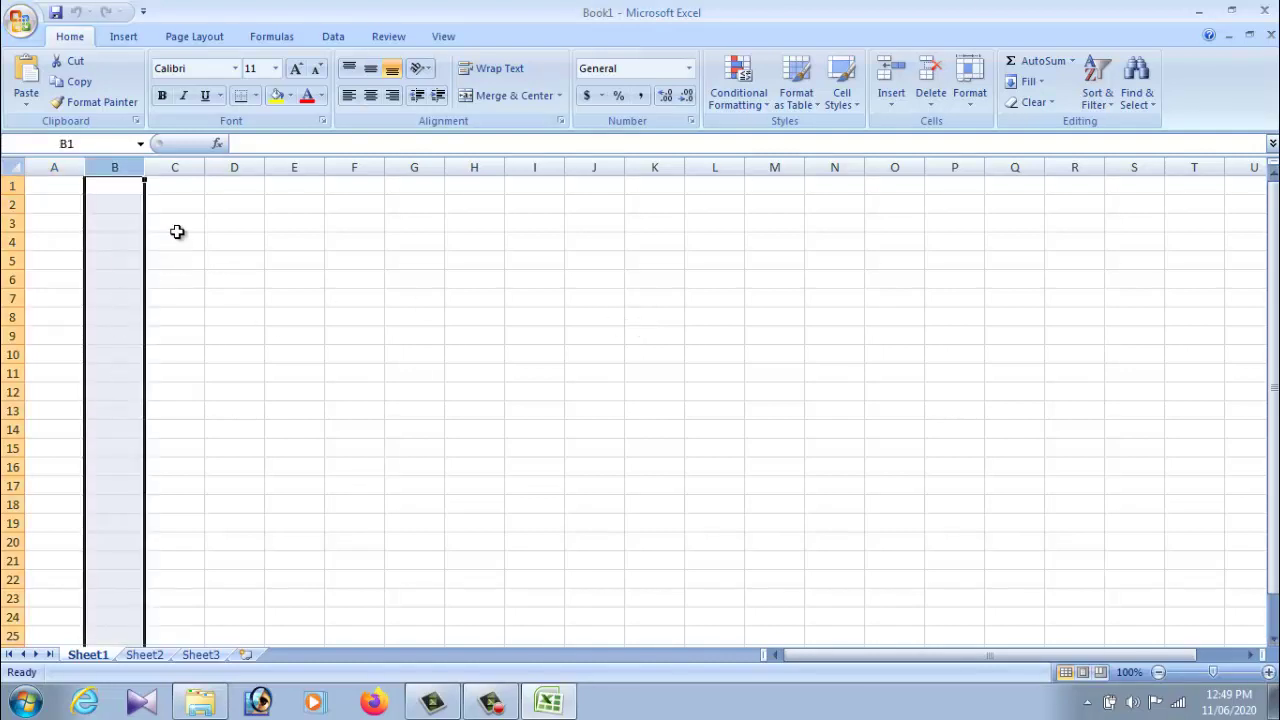
click(180, 170)
click(250, 184)
shift+click(246, 453)
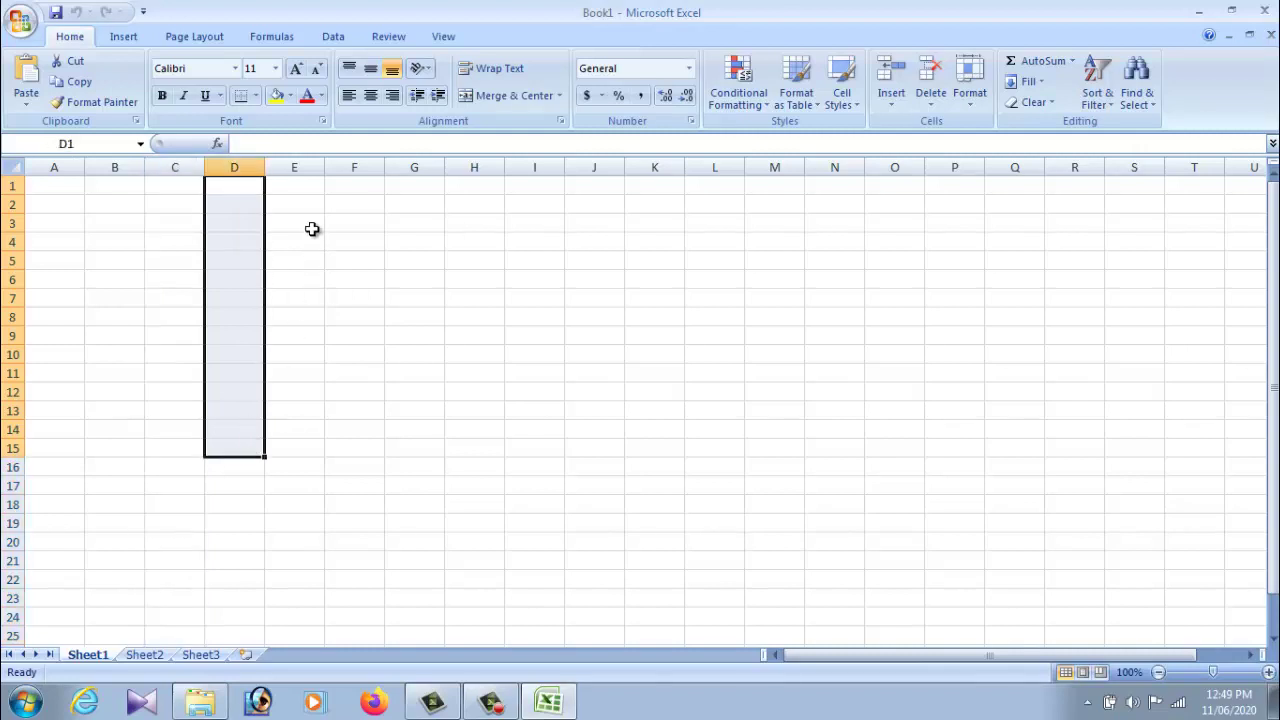
drag(310, 185, 309, 568)
drag(363, 188, 366, 590)
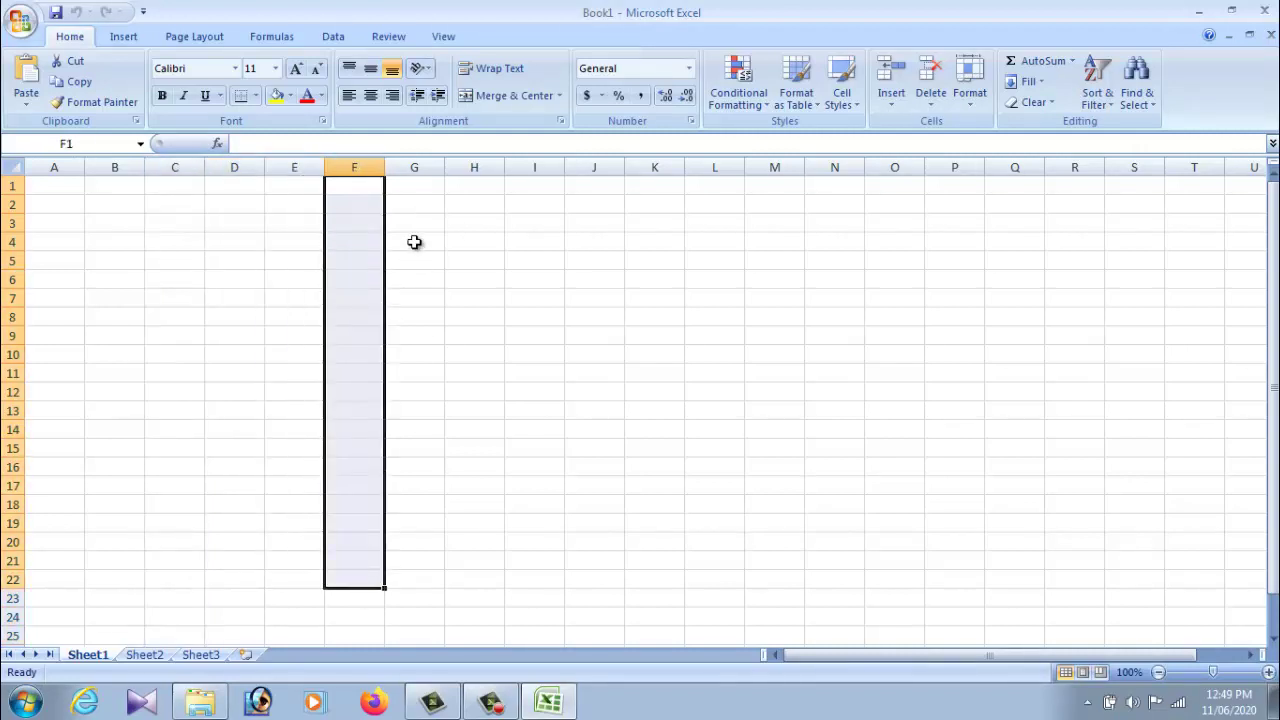
drag(417, 190, 416, 630)
drag(494, 211, 490, 525)
drag(559, 241, 563, 514)
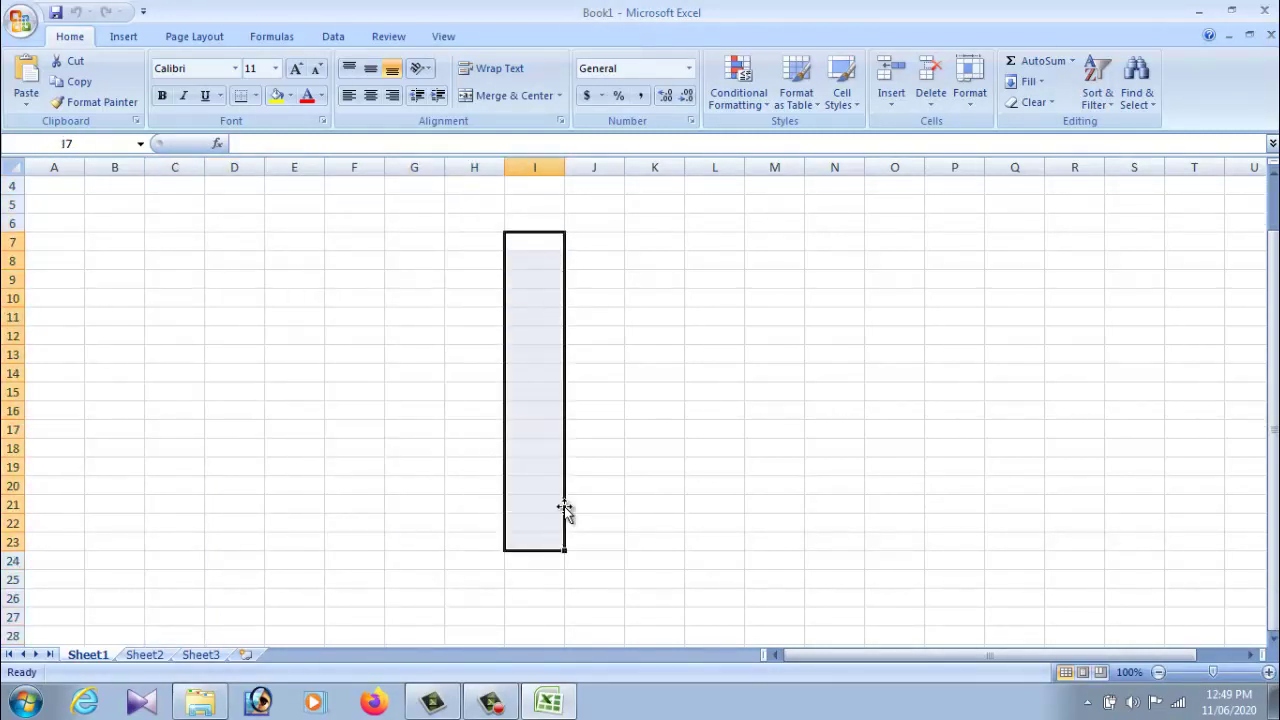
drag(596, 210, 598, 580)
click(652, 206)
drag(654, 206, 654, 562)
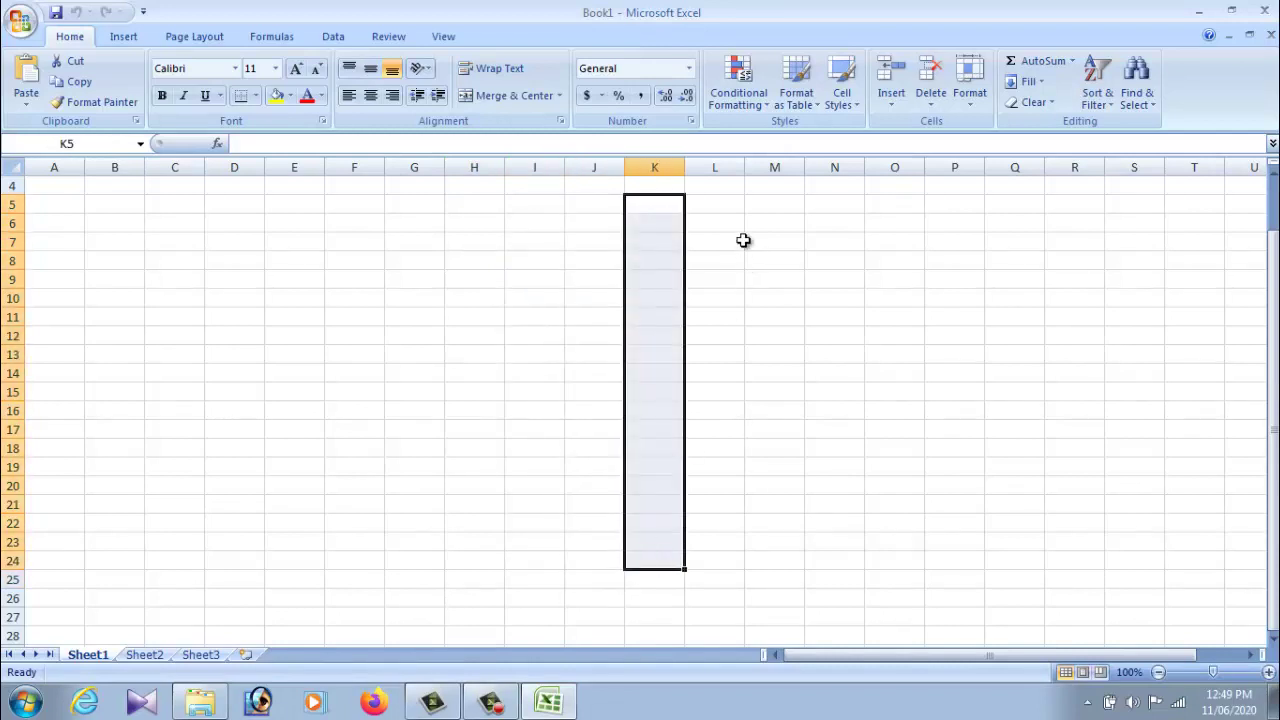
drag(714, 224, 729, 577)
drag(70, 232, 903, 227)
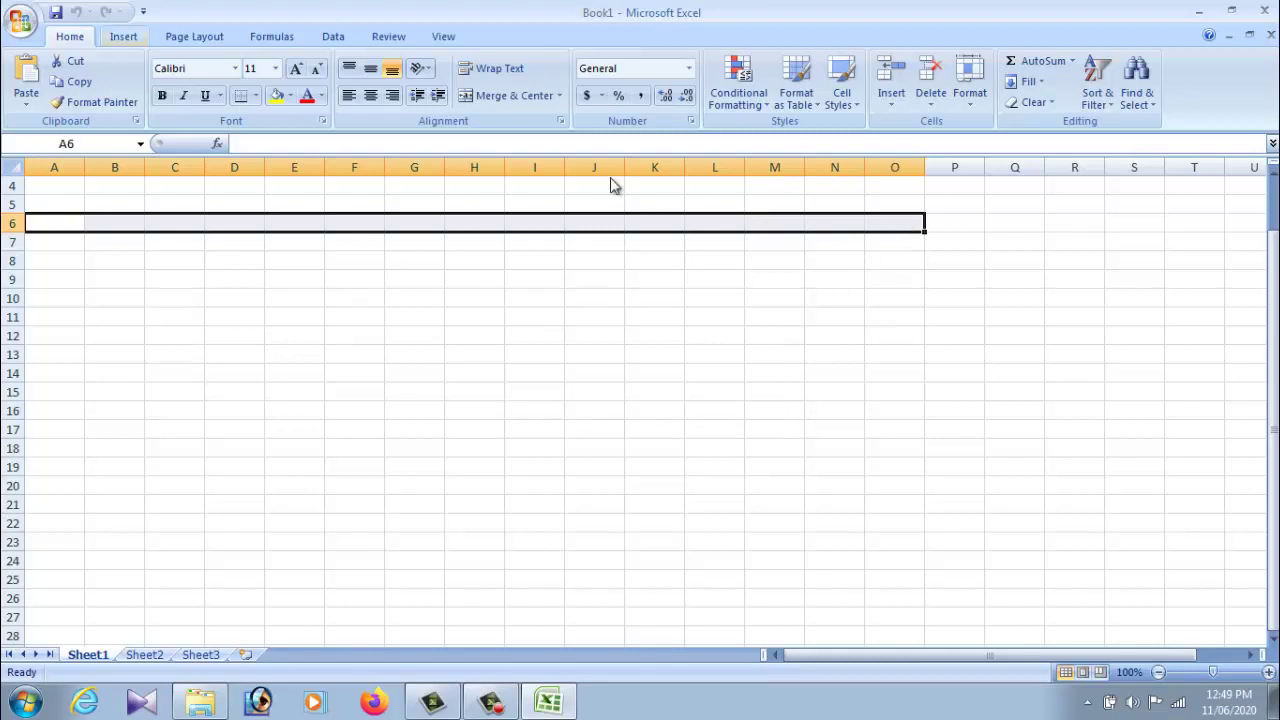
drag(70, 247, 835, 242)
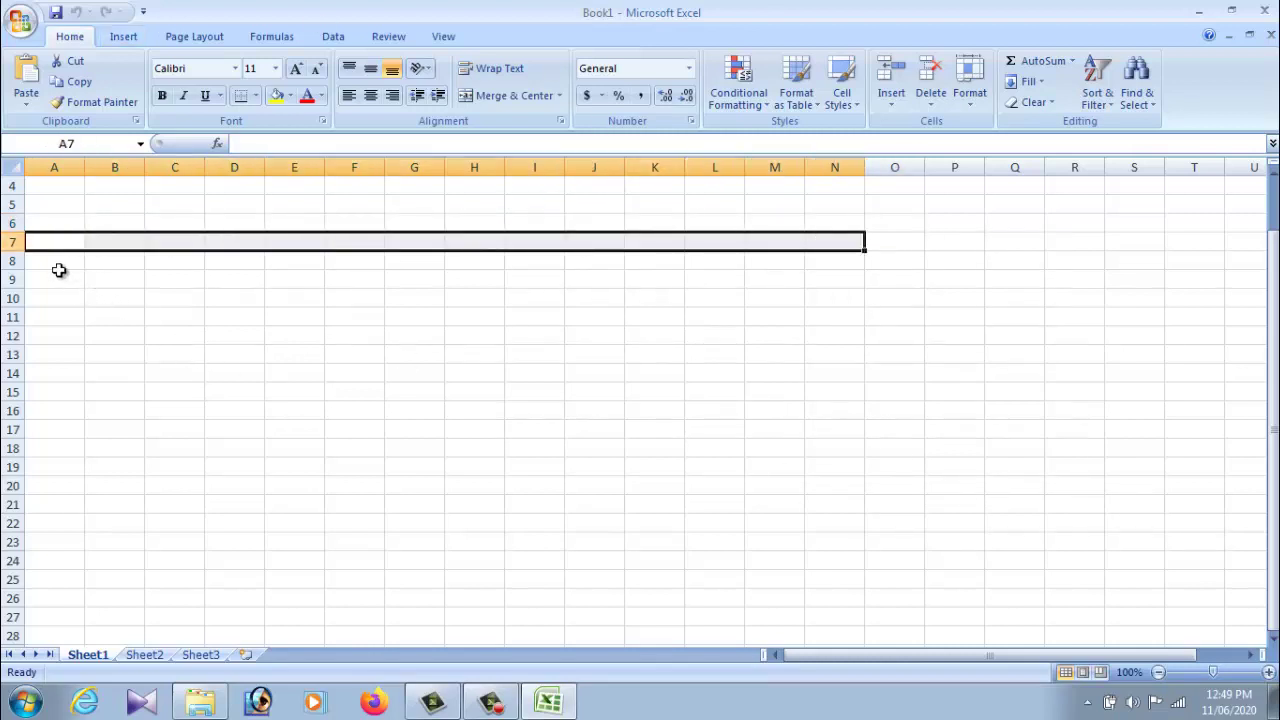
drag(58, 262, 900, 262)
drag(70, 281, 850, 278)
drag(65, 305, 850, 297)
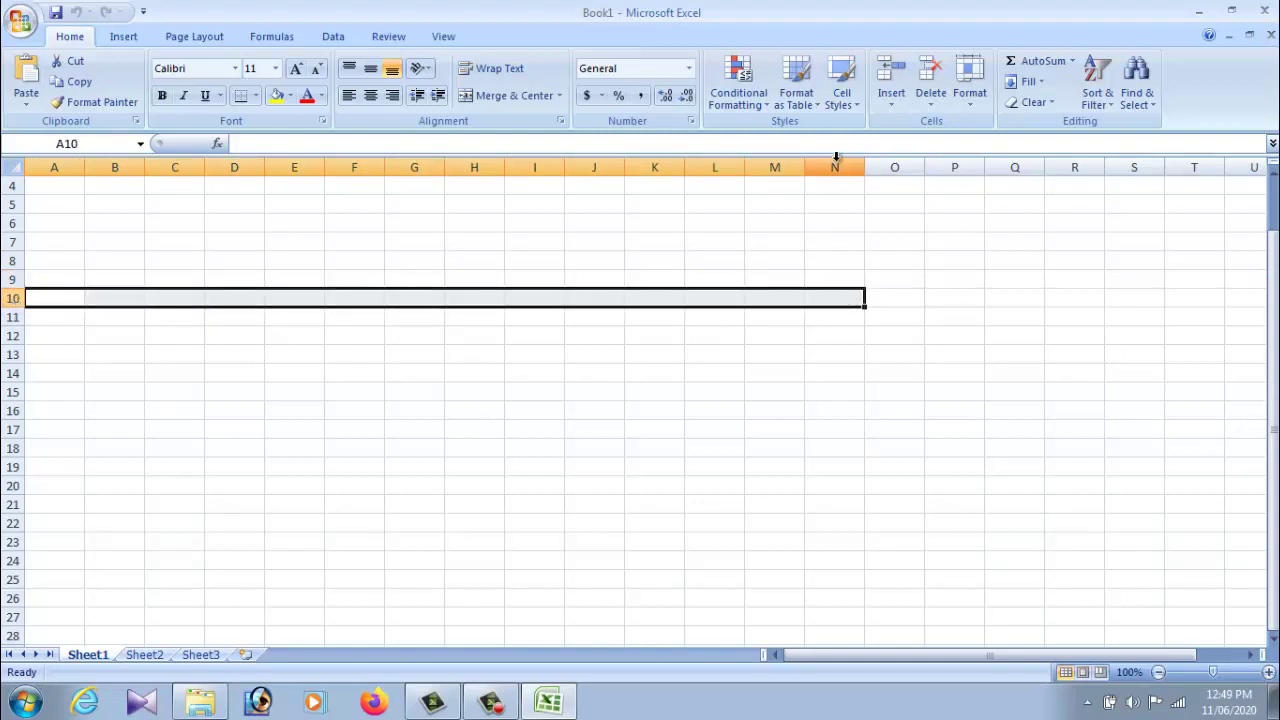
click(274, 356)
drag(57, 222, 845, 243)
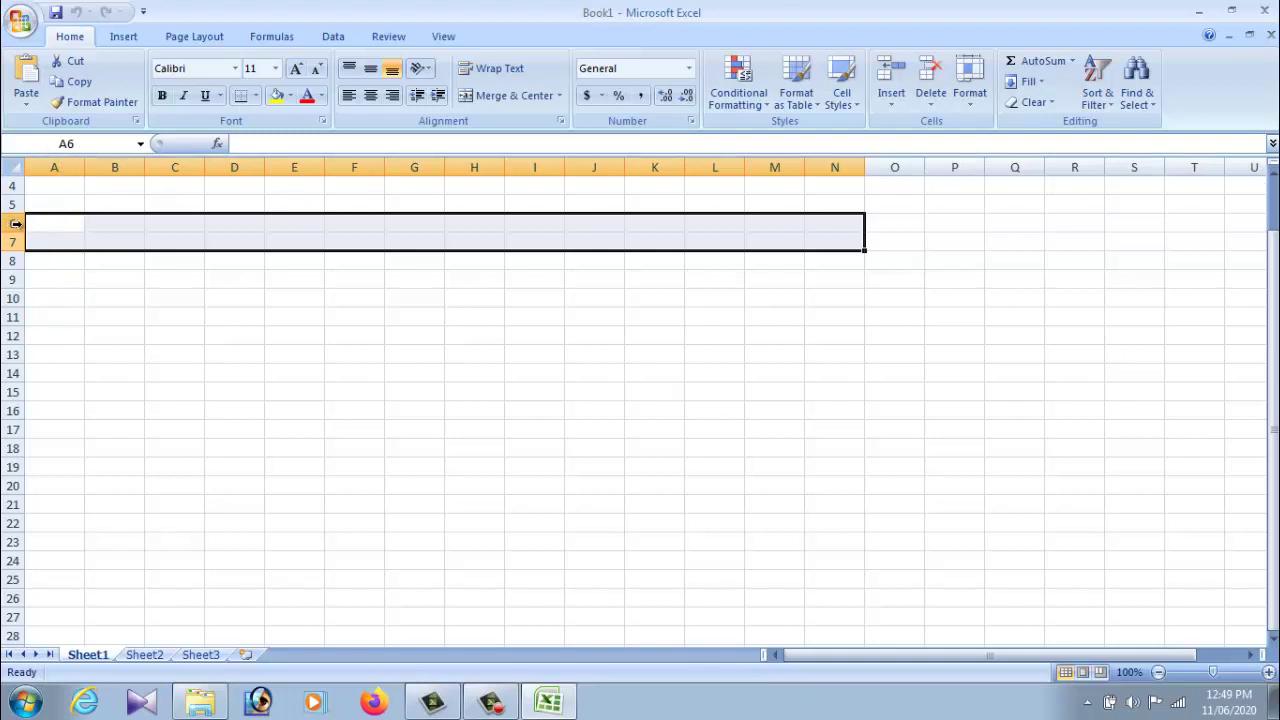
click(54, 237)
drag(54, 221, 634, 227)
drag(60, 250, 466, 477)
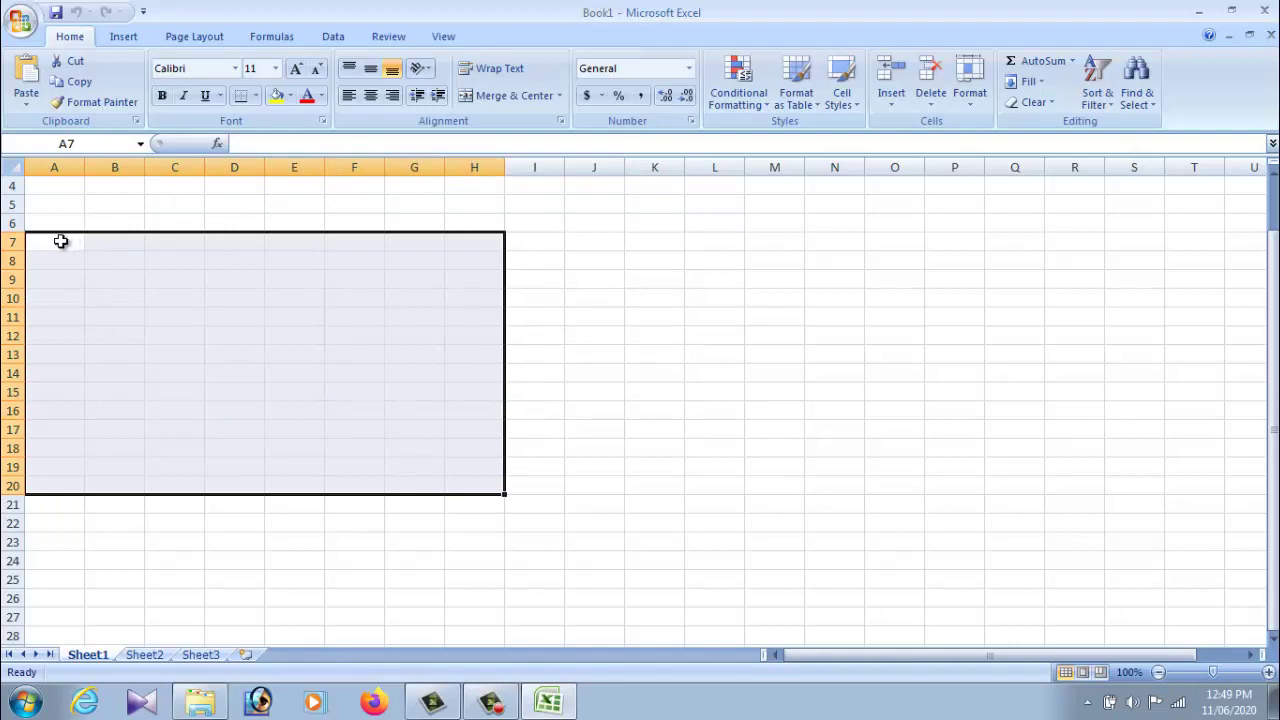
click(155, 310)
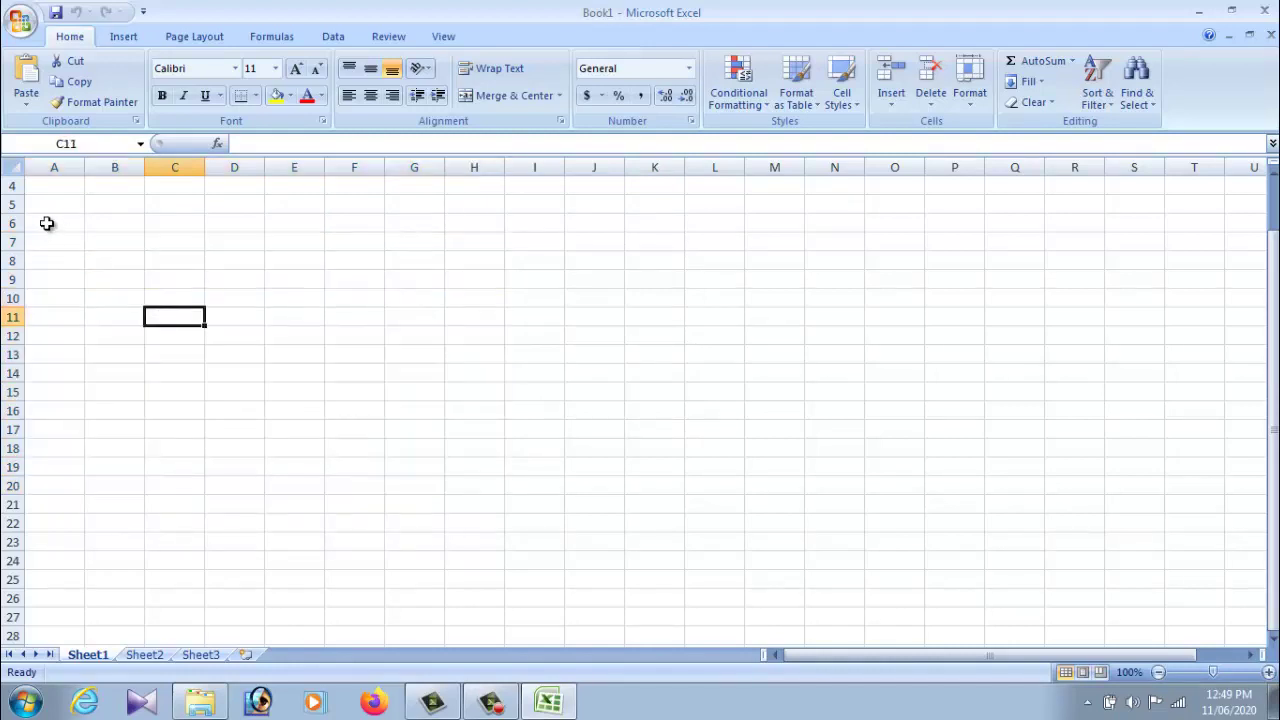
drag(46, 223, 545, 223)
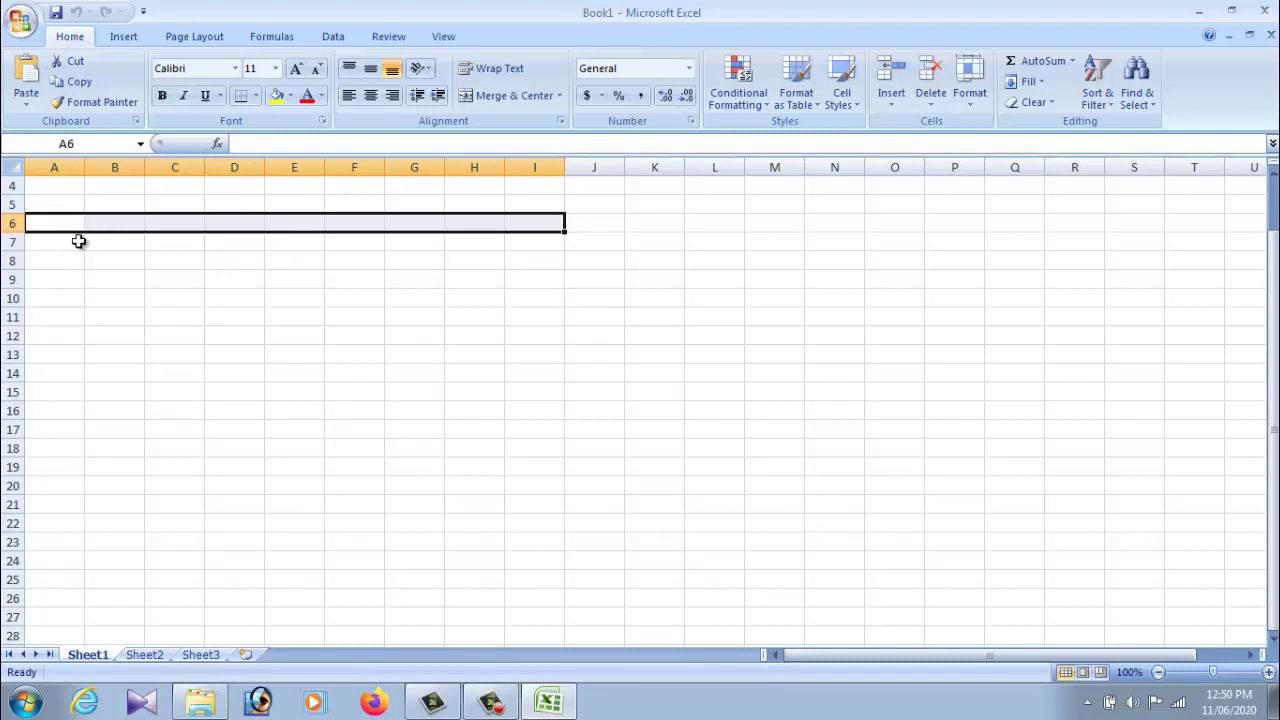
click(107, 284)
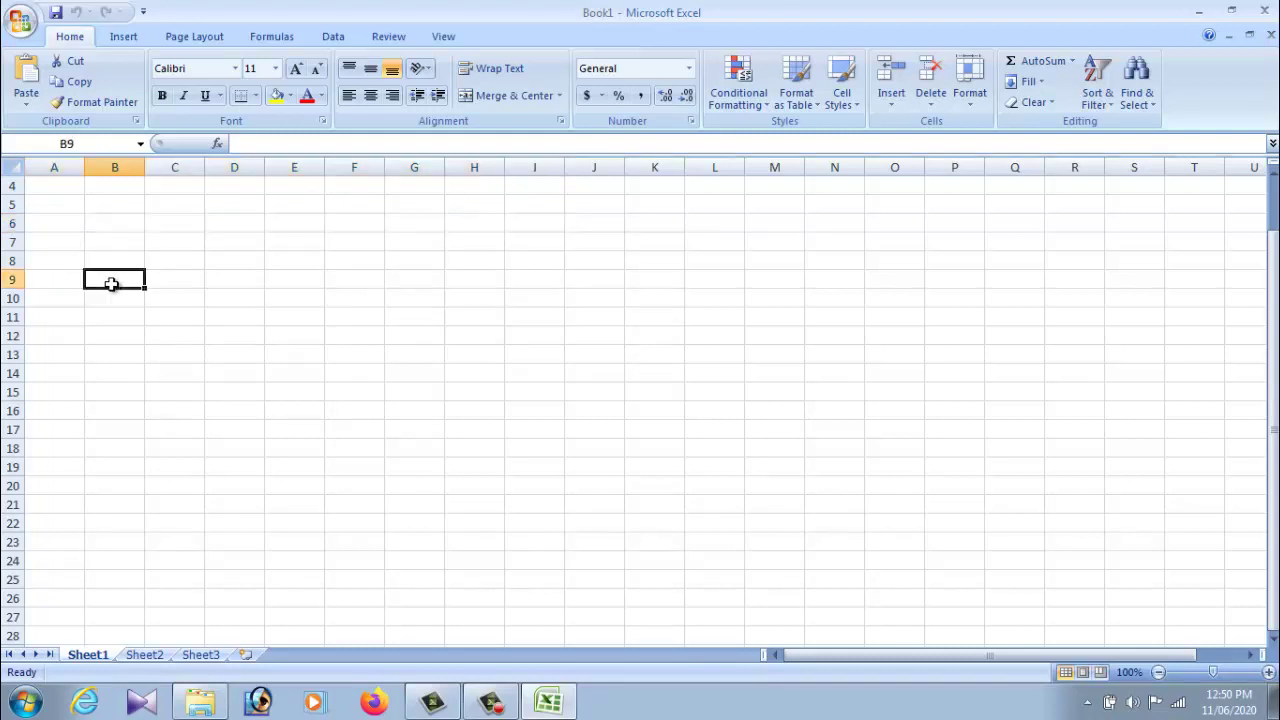
click(57, 190)
click(320, 203)
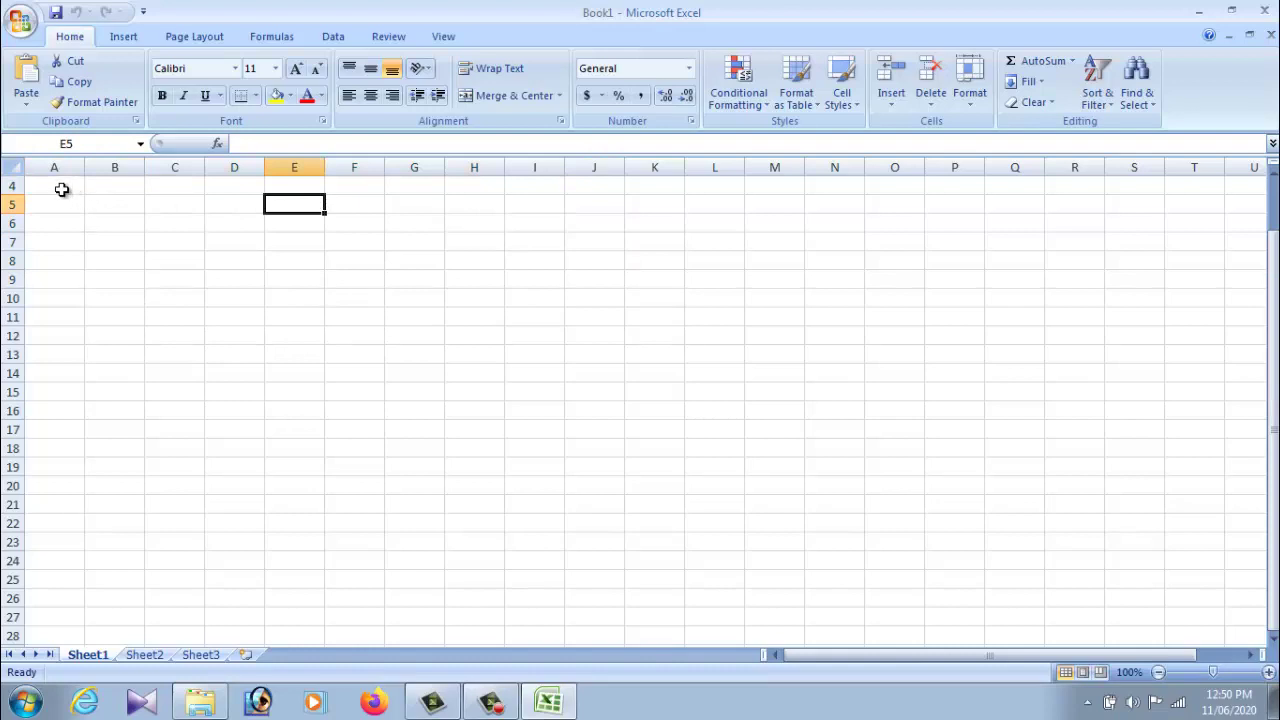
click(61, 190)
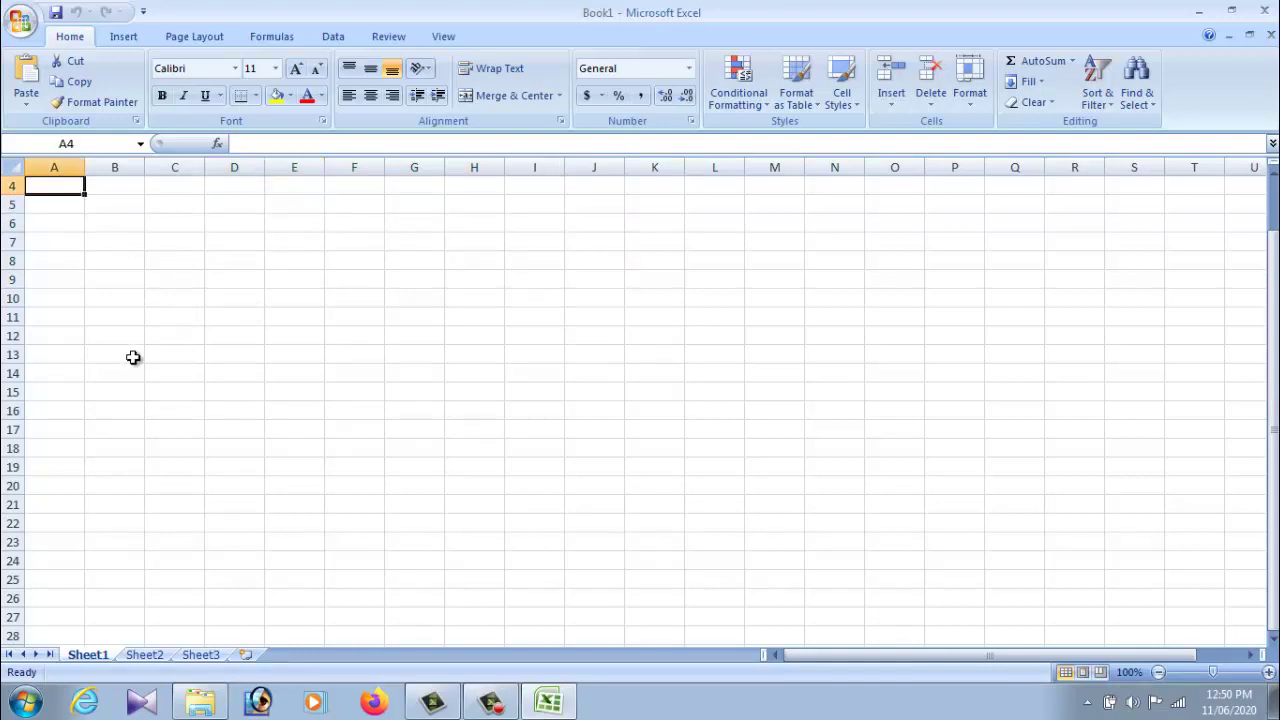
scroll(131, 357, up, 1)
click(62, 189)
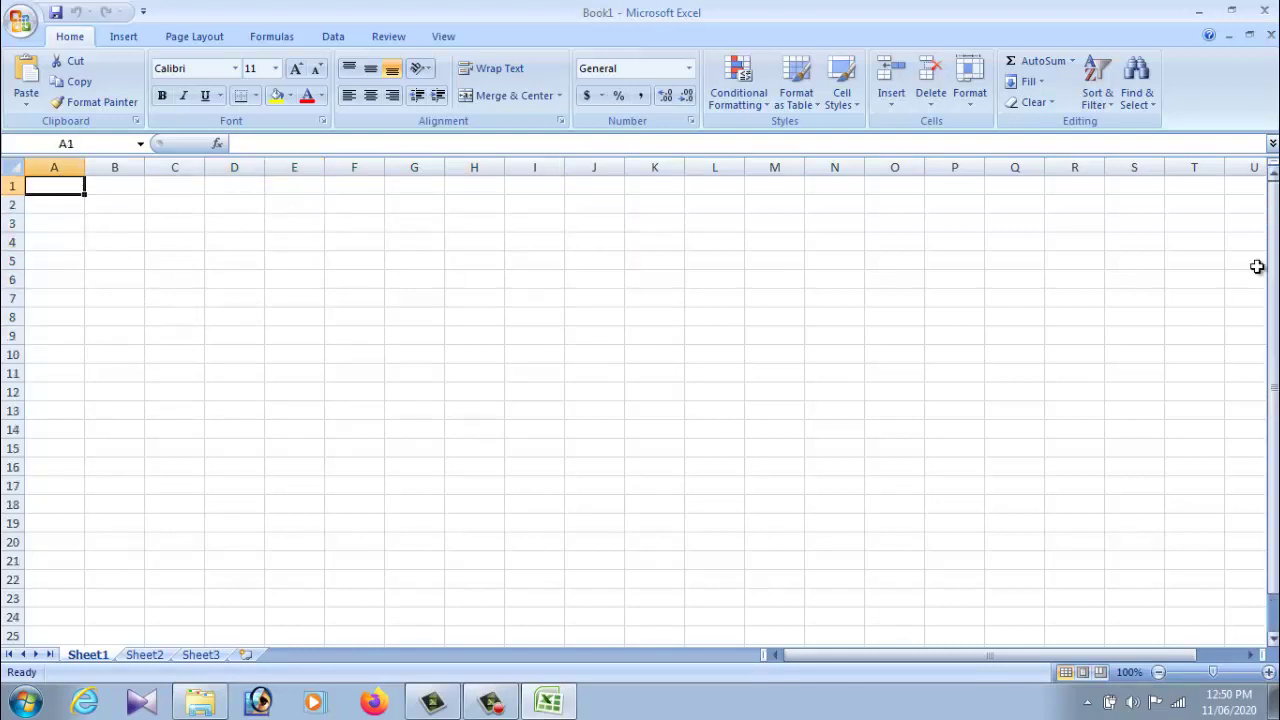
drag(1276, 274, 1277, 326)
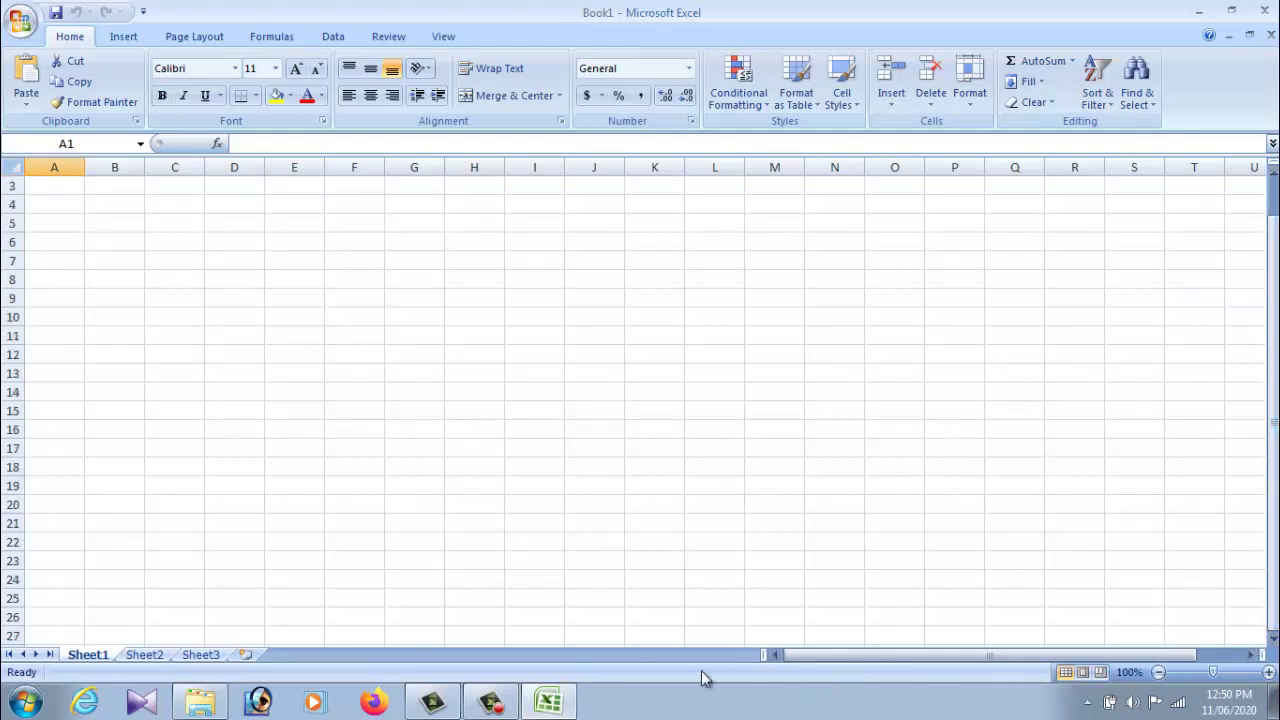
drag(835, 661, 883, 660)
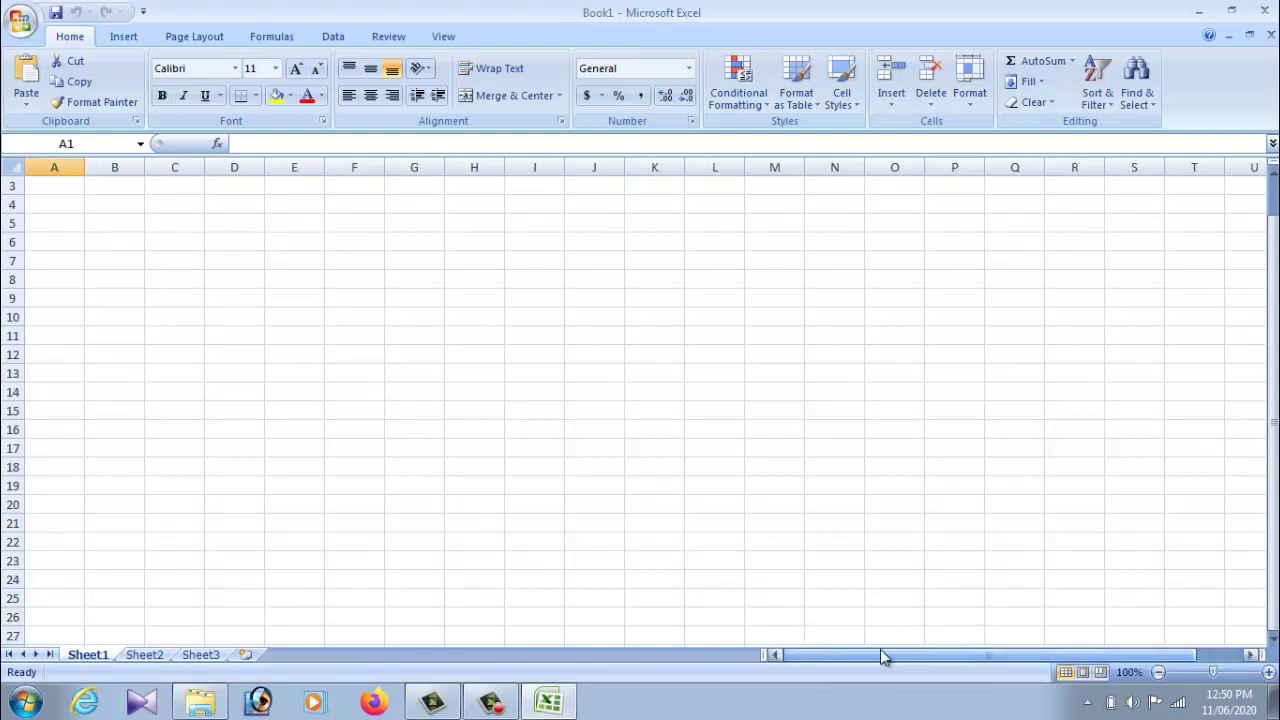
drag(1273, 440, 1275, 522)
drag(1080, 660, 985, 658)
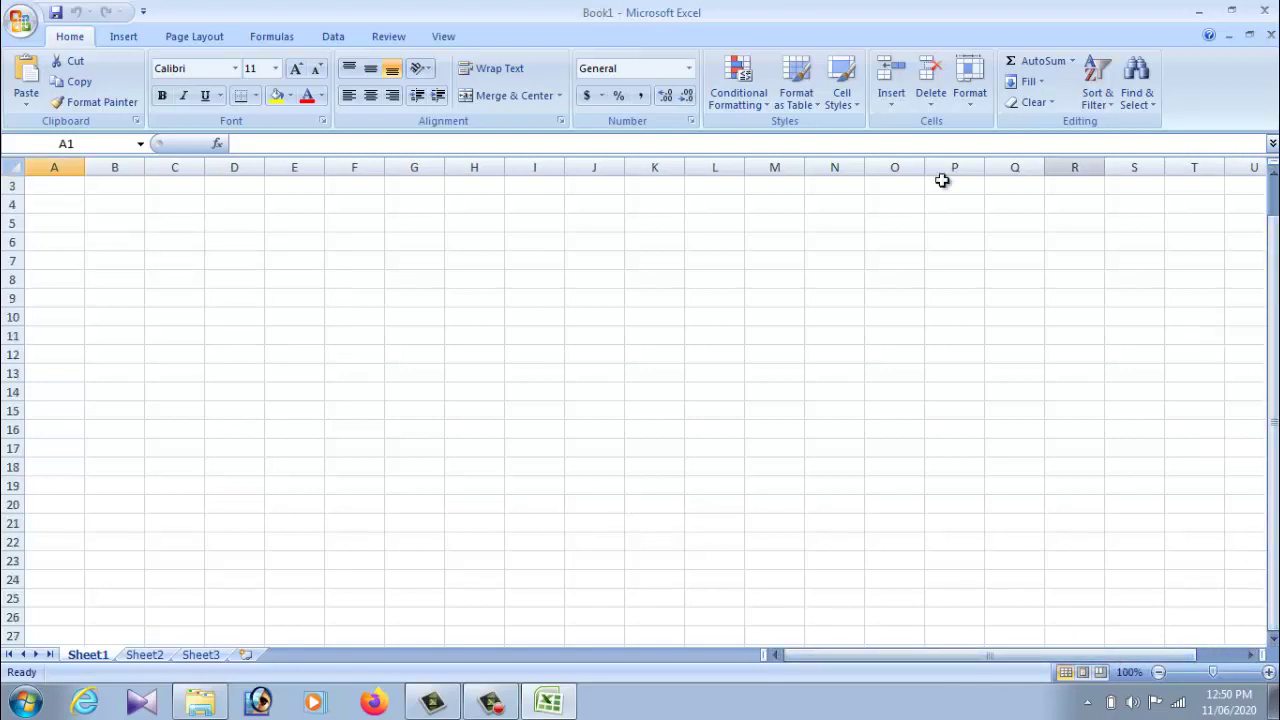
drag(1275, 345, 1275, 293)
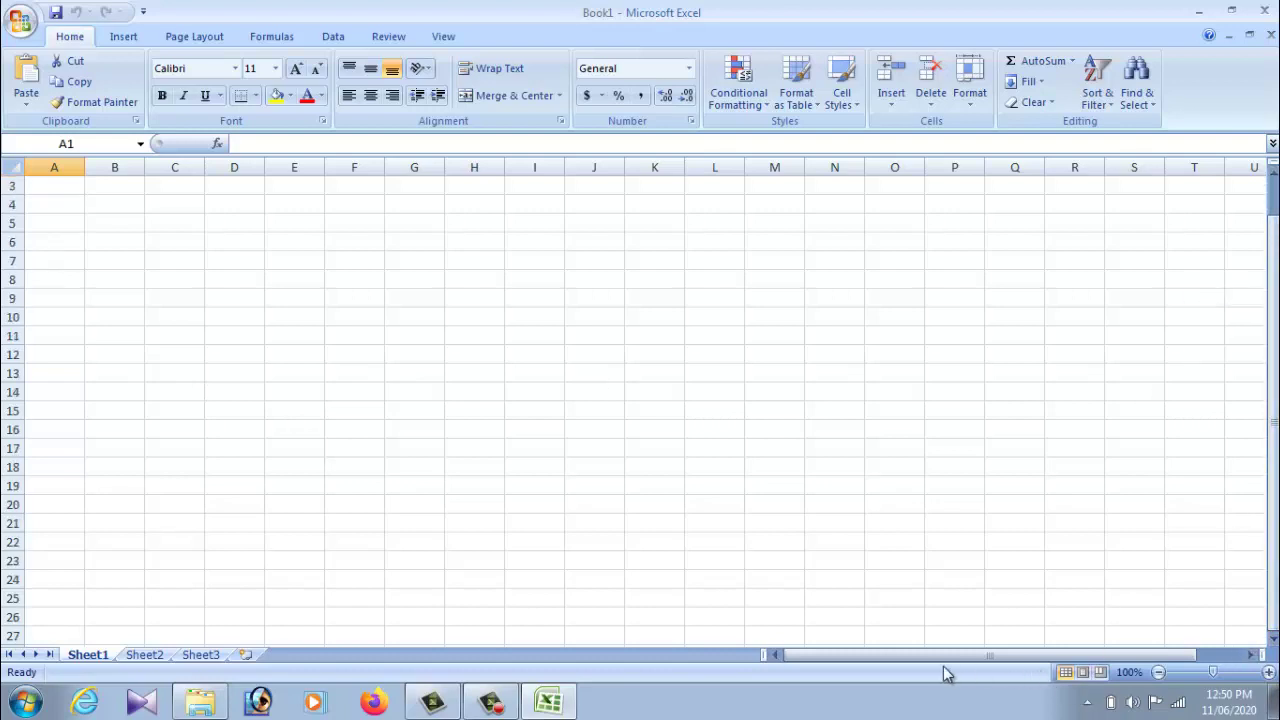
click(906, 655)
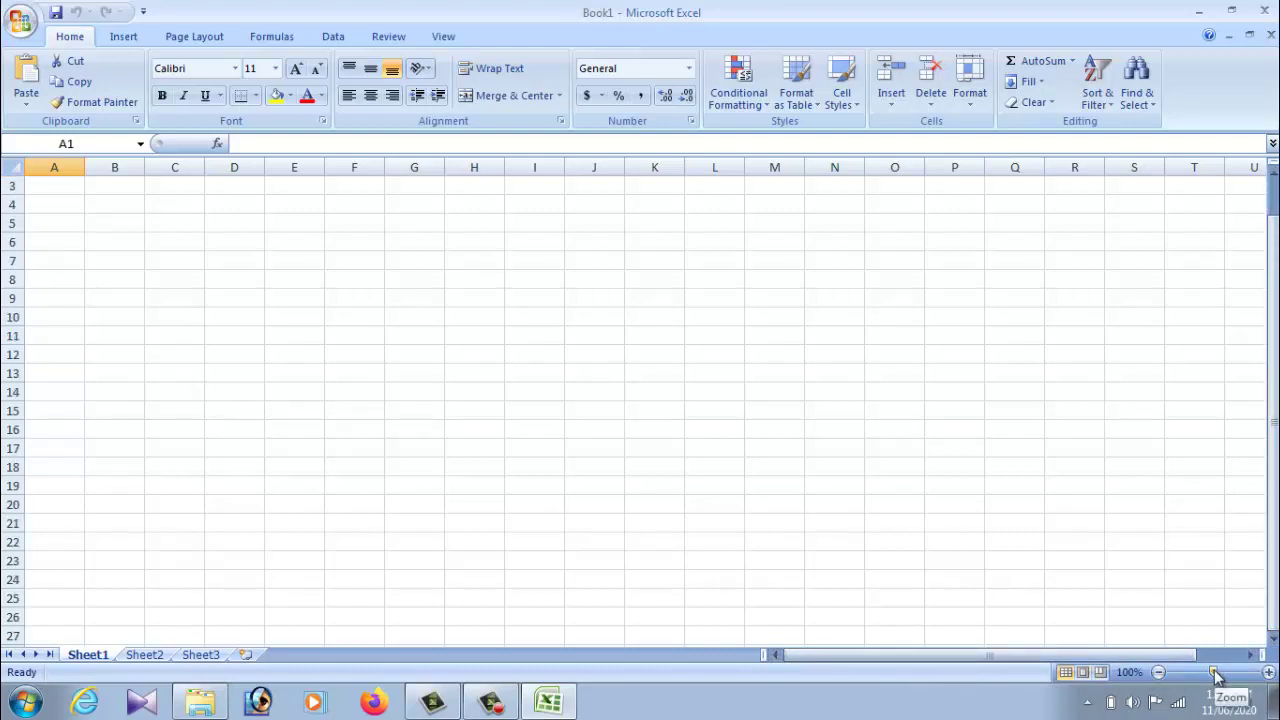
- Zoom the sheet down to 10%, up to 400%, then back to about 88%
drag(1213, 676, 1272, 676)
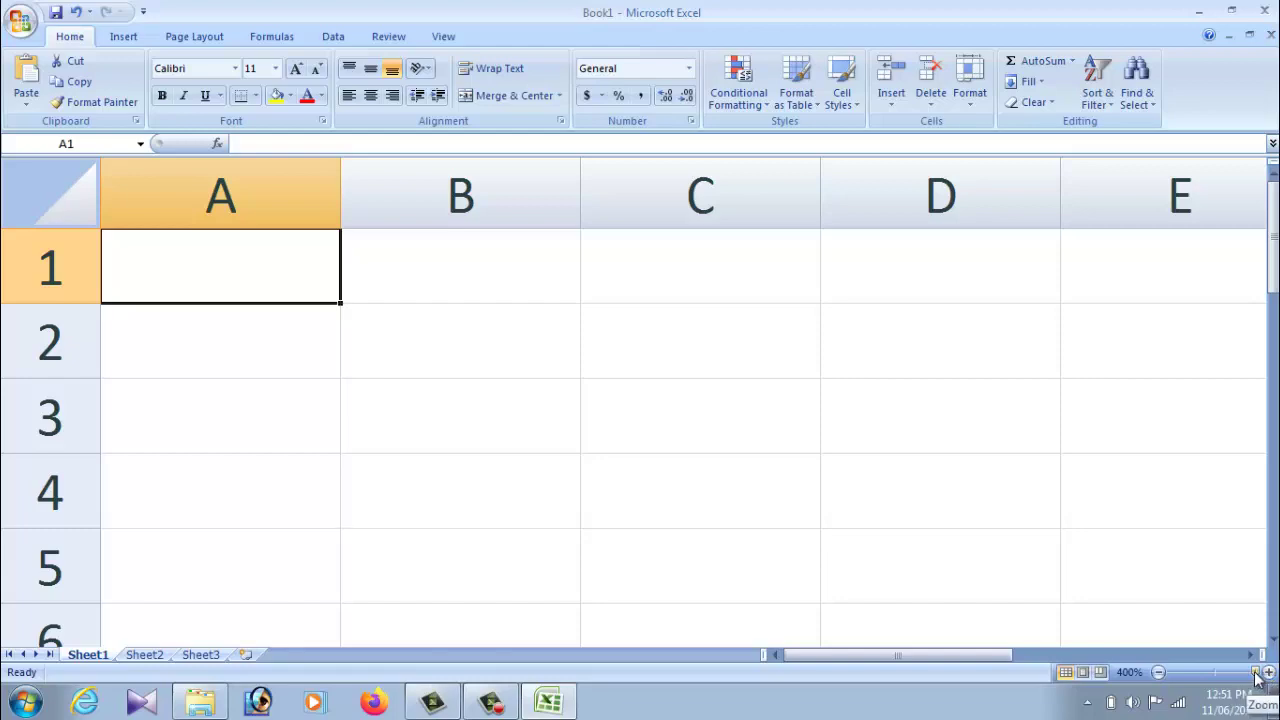
drag(1255, 673, 1175, 682)
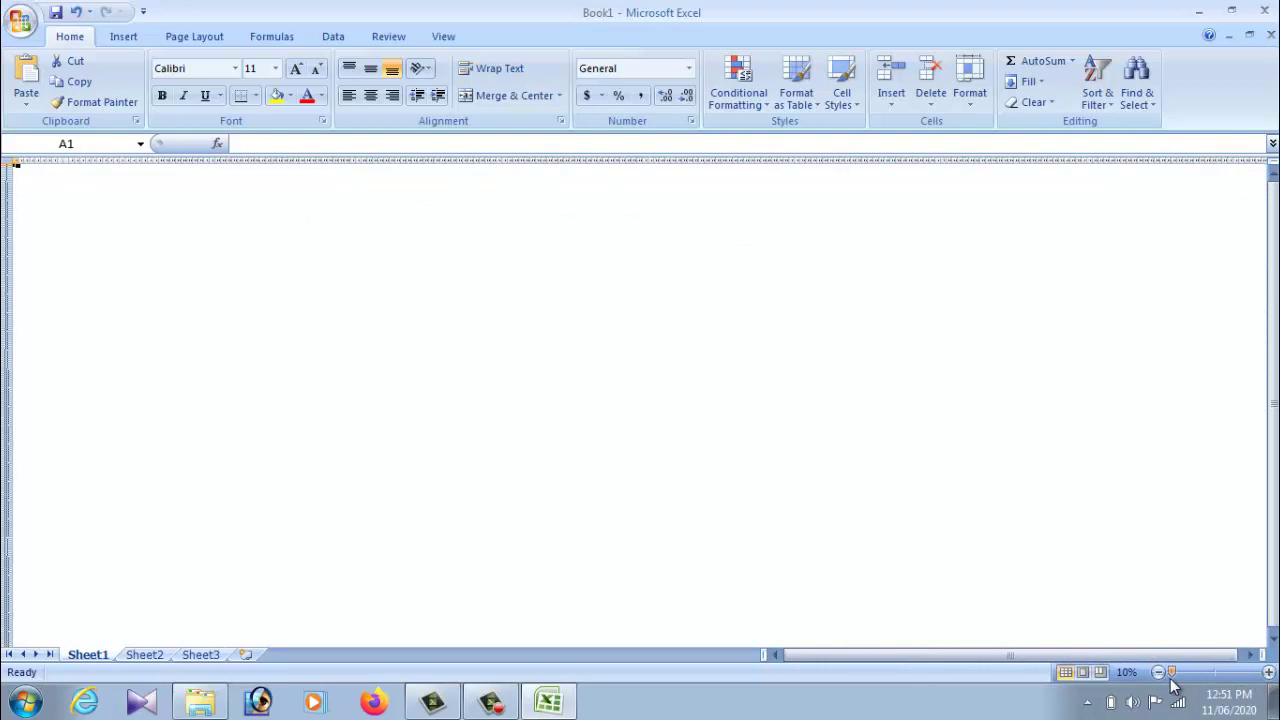
drag(1175, 682, 1268, 680)
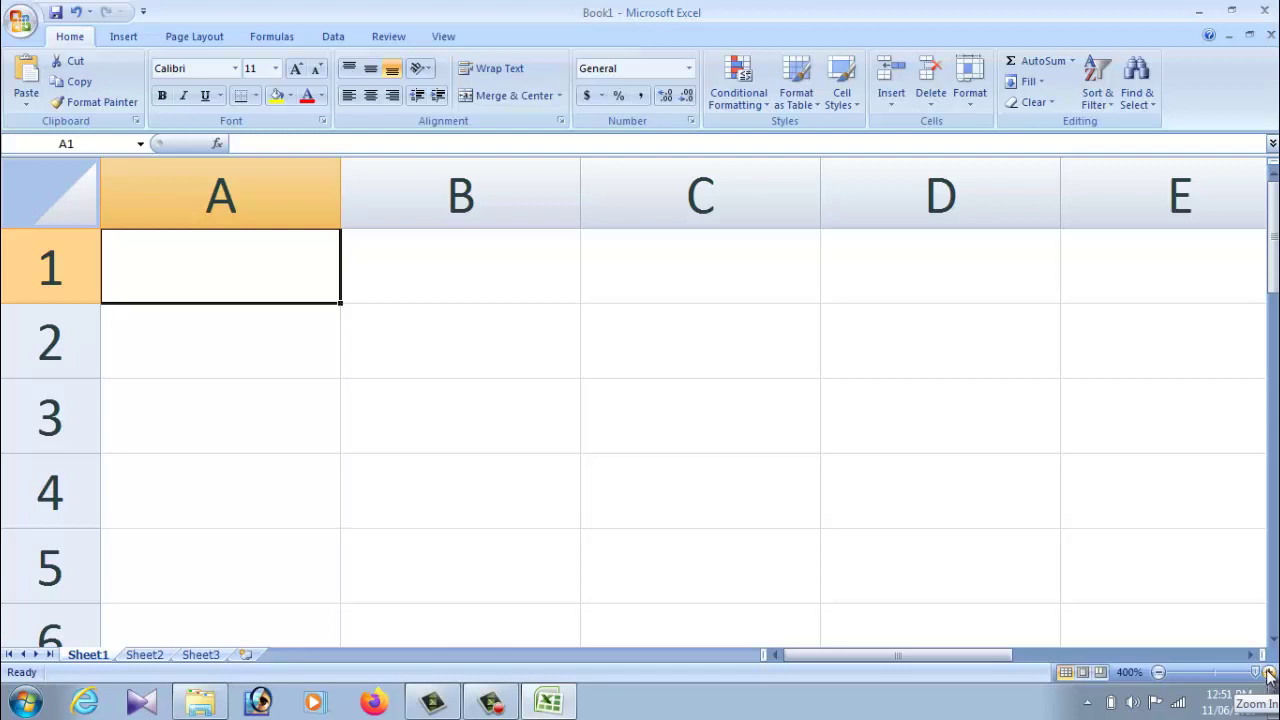
drag(1256, 672, 1207, 678)
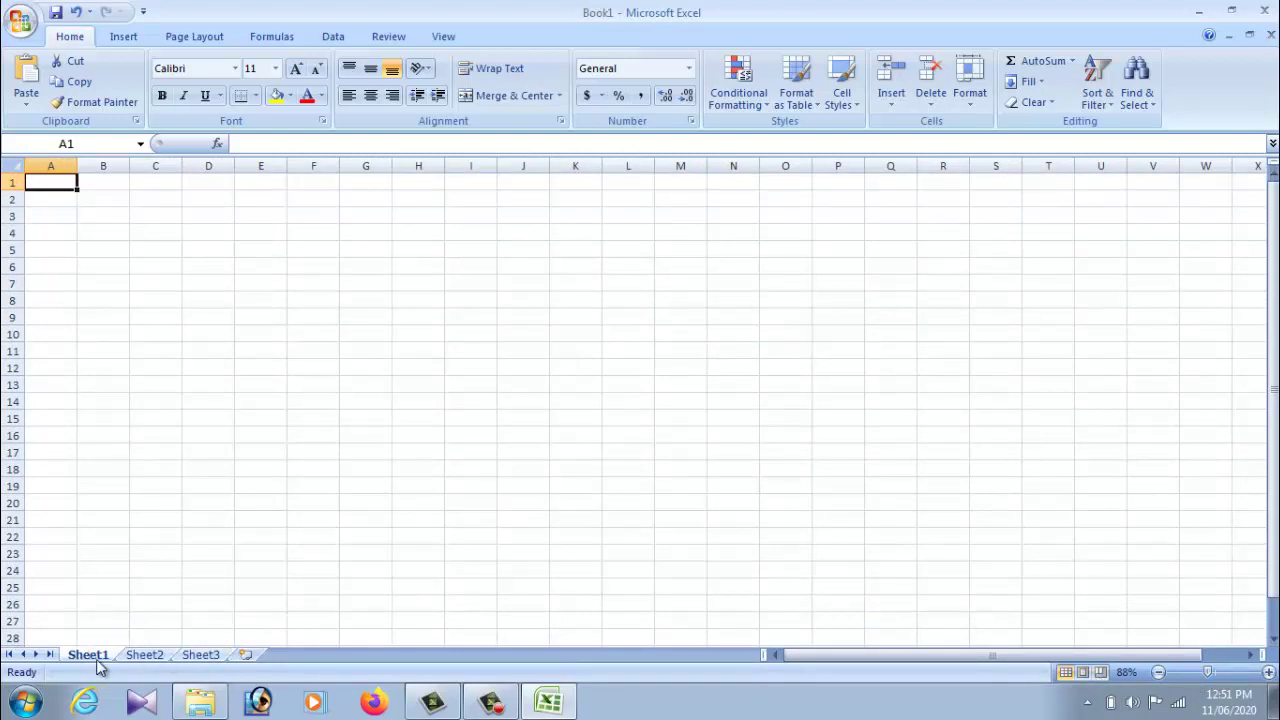
- Practise selecting ranges like A1:F16, A1:H16 and A2:G13, then view Sheet2 and Sheet3
click(61, 248)
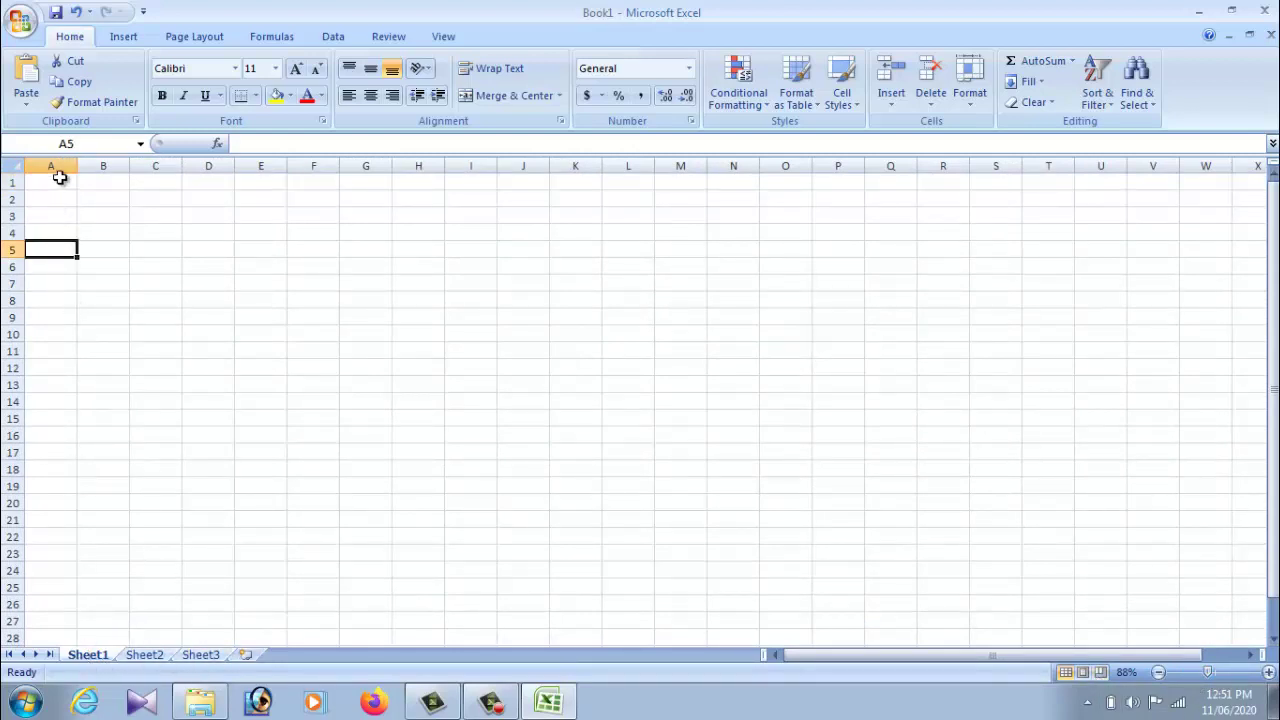
drag(57, 181, 415, 388)
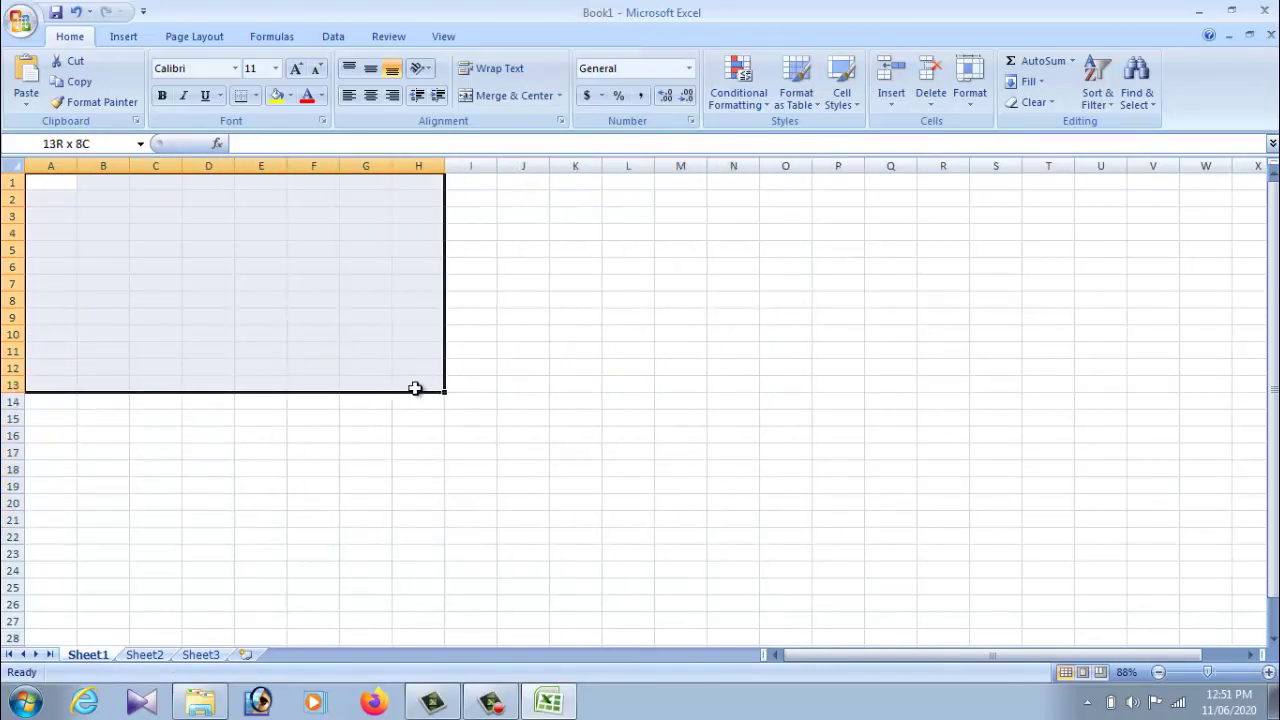
click(297, 457)
drag(55, 182, 359, 428)
click(160, 340)
drag(50, 182, 424, 447)
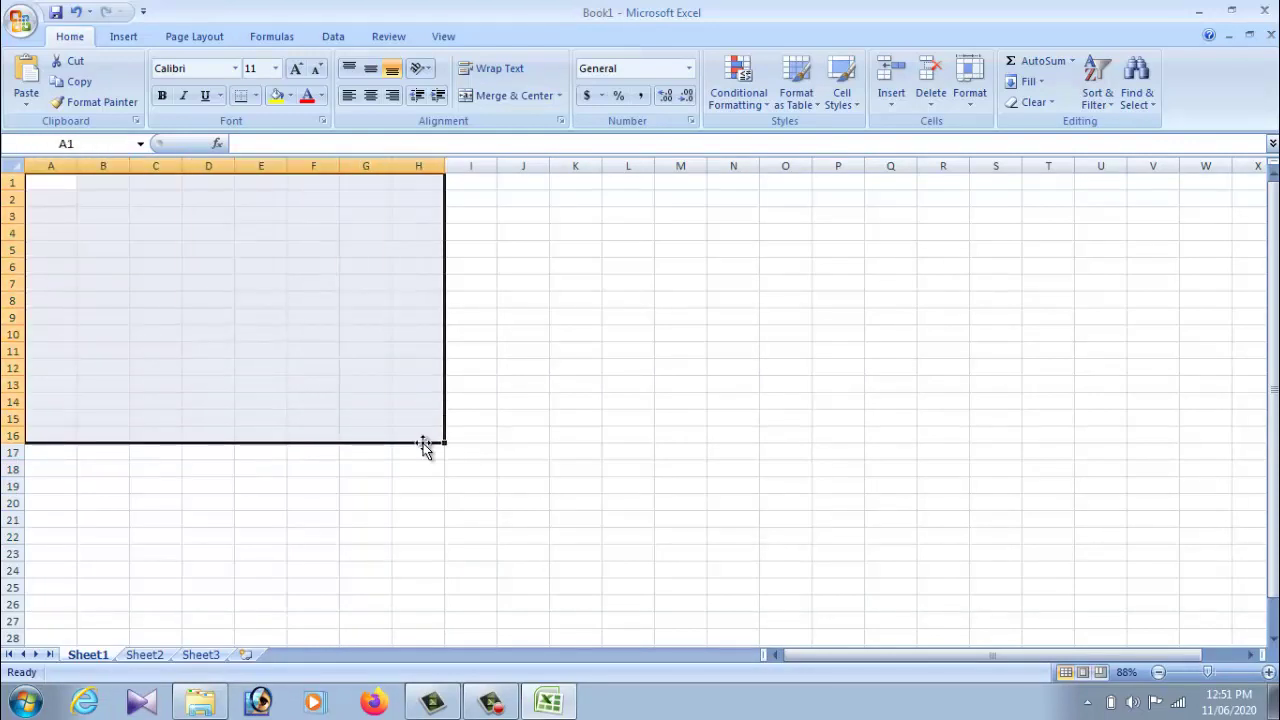
click(588, 437)
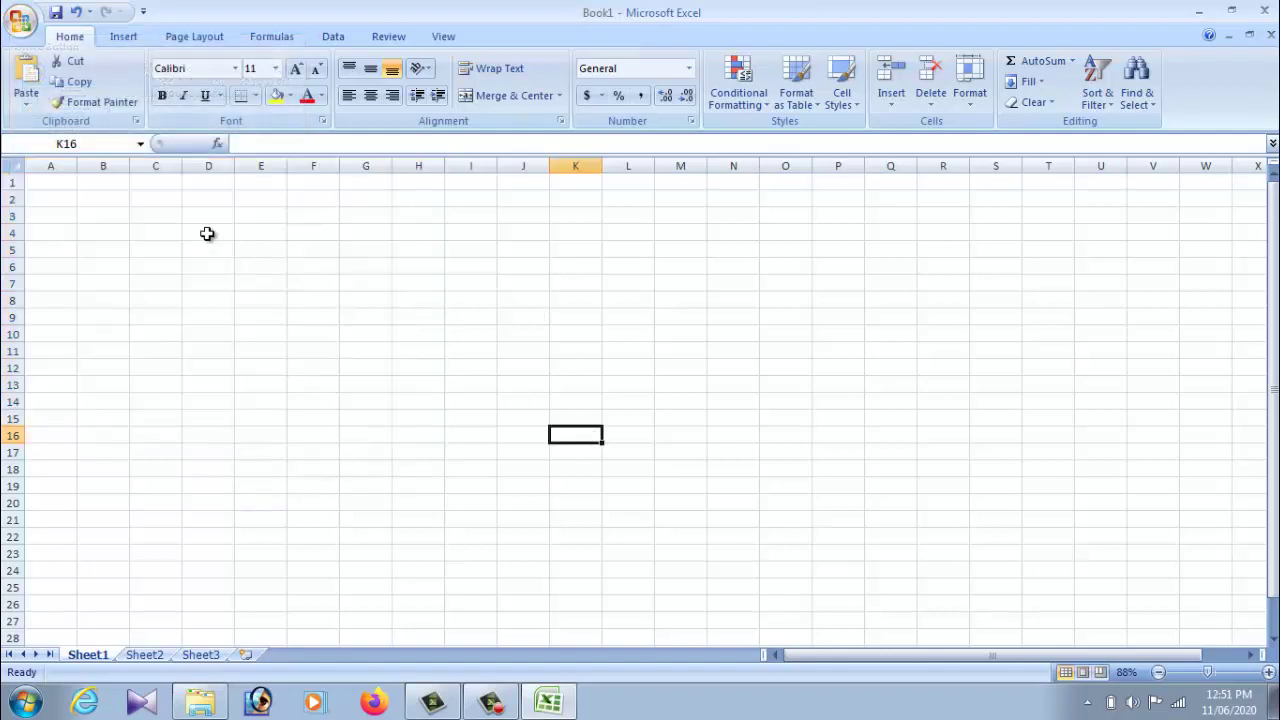
drag(63, 192, 350, 382)
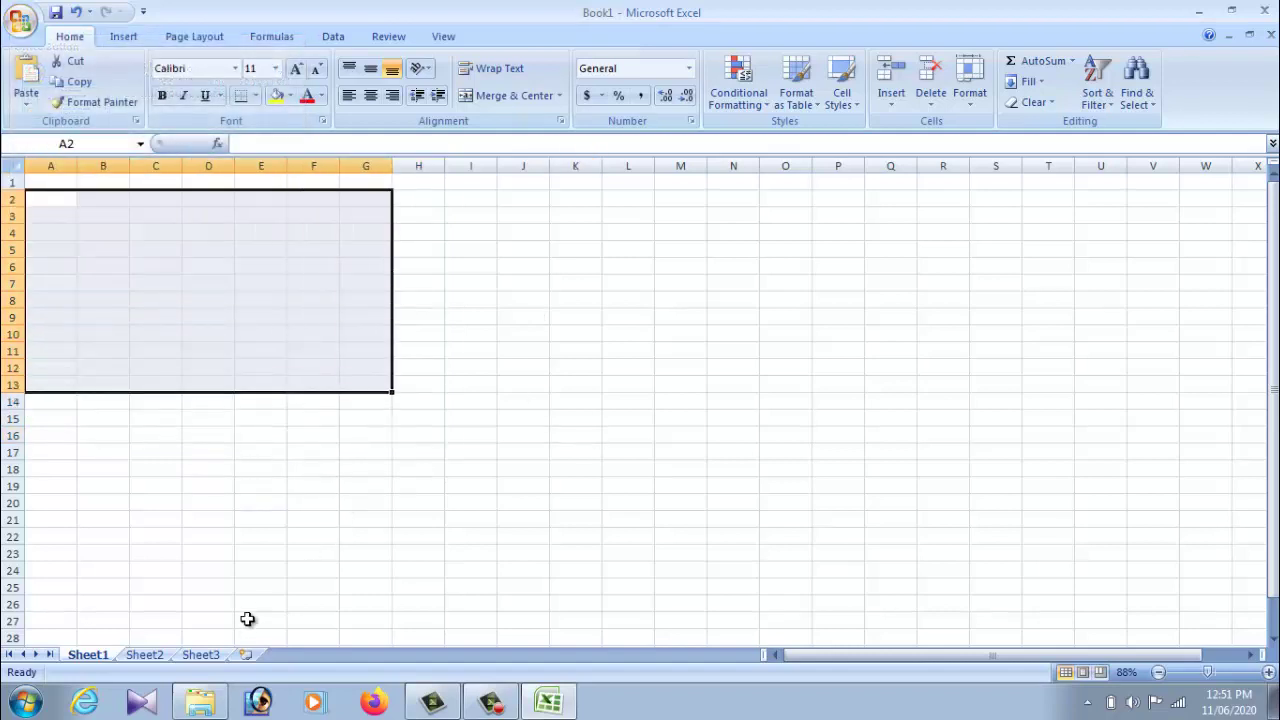
click(145, 655)
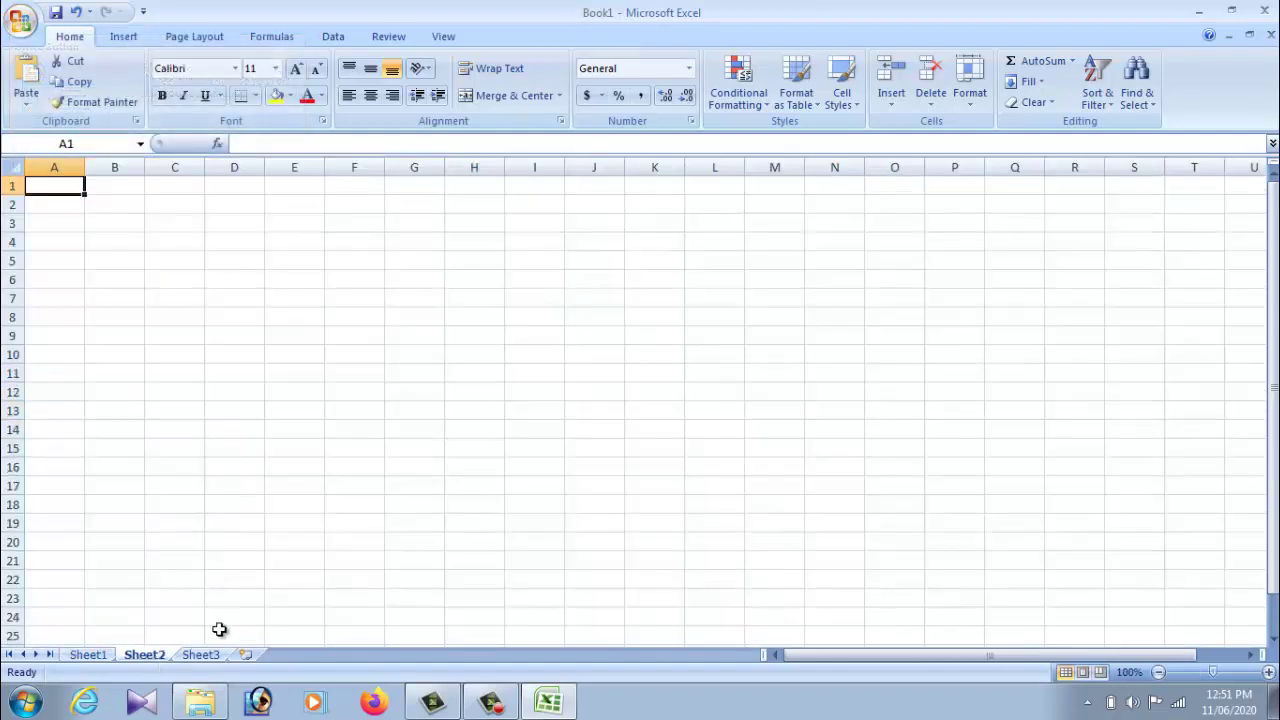
click(202, 655)
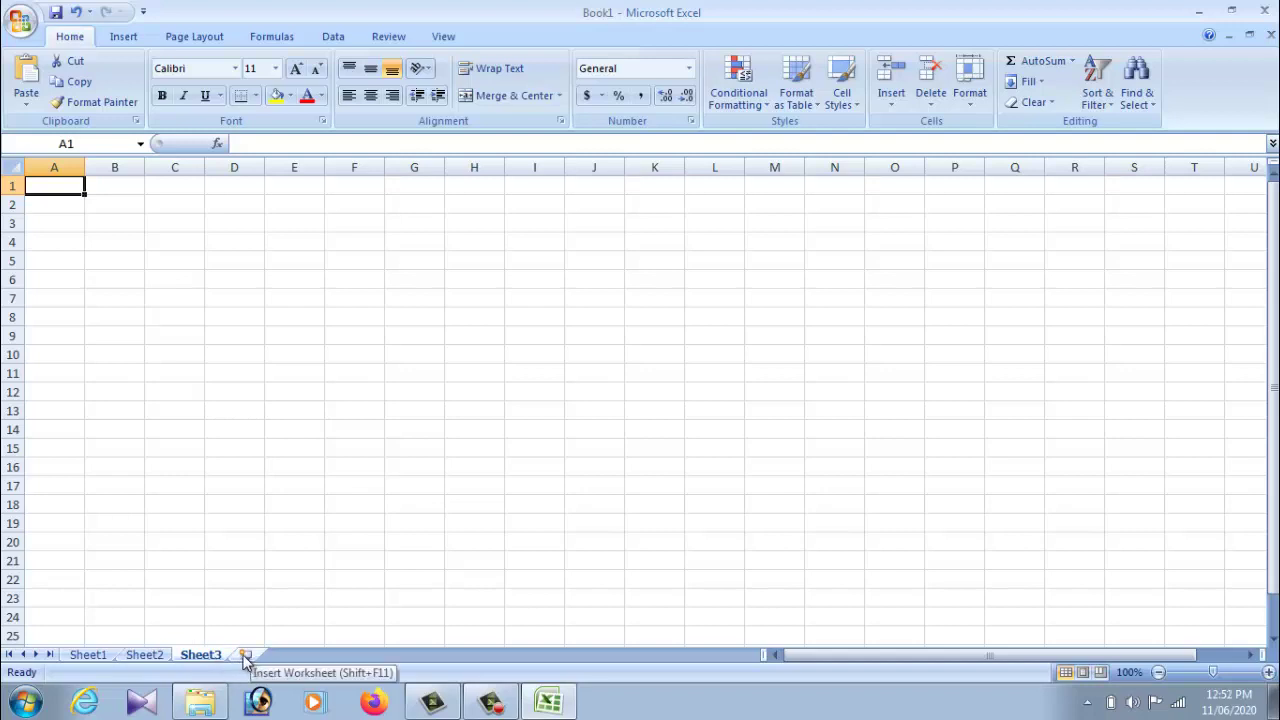
- Insert three new worksheets, Sheet4 to Sheet6, and return to Sheet1
click(245, 657)
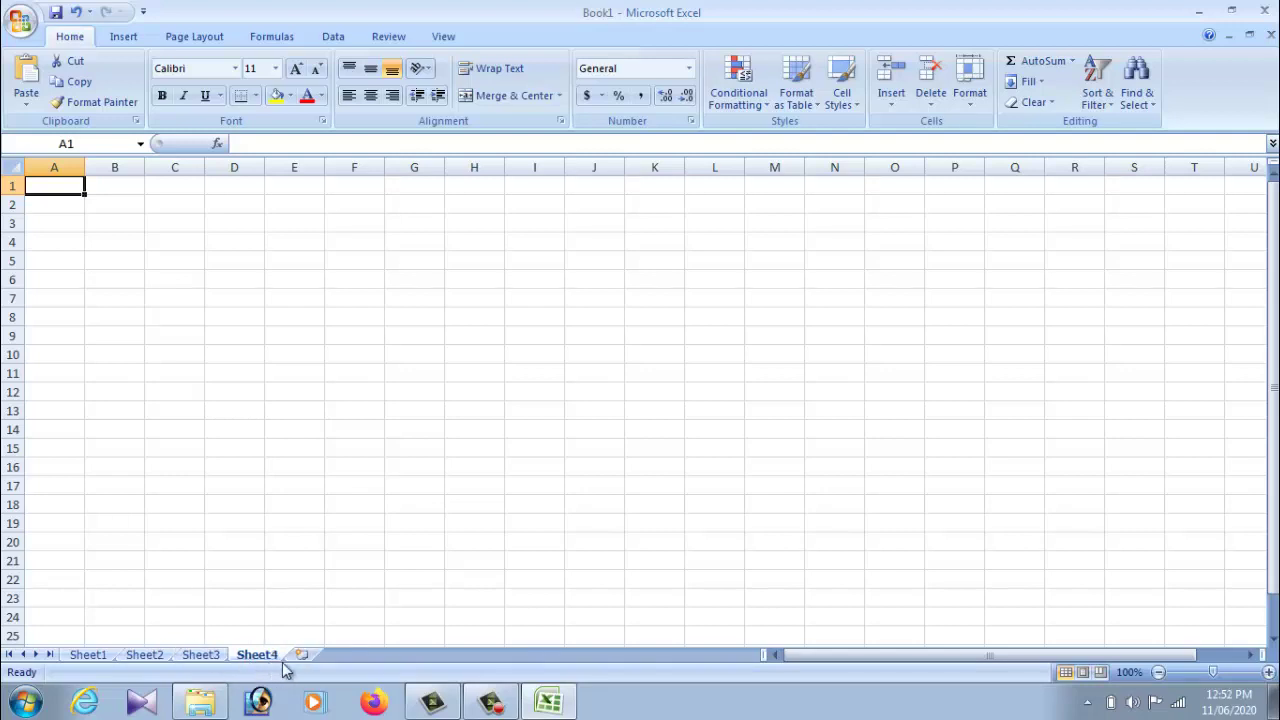
click(302, 656)
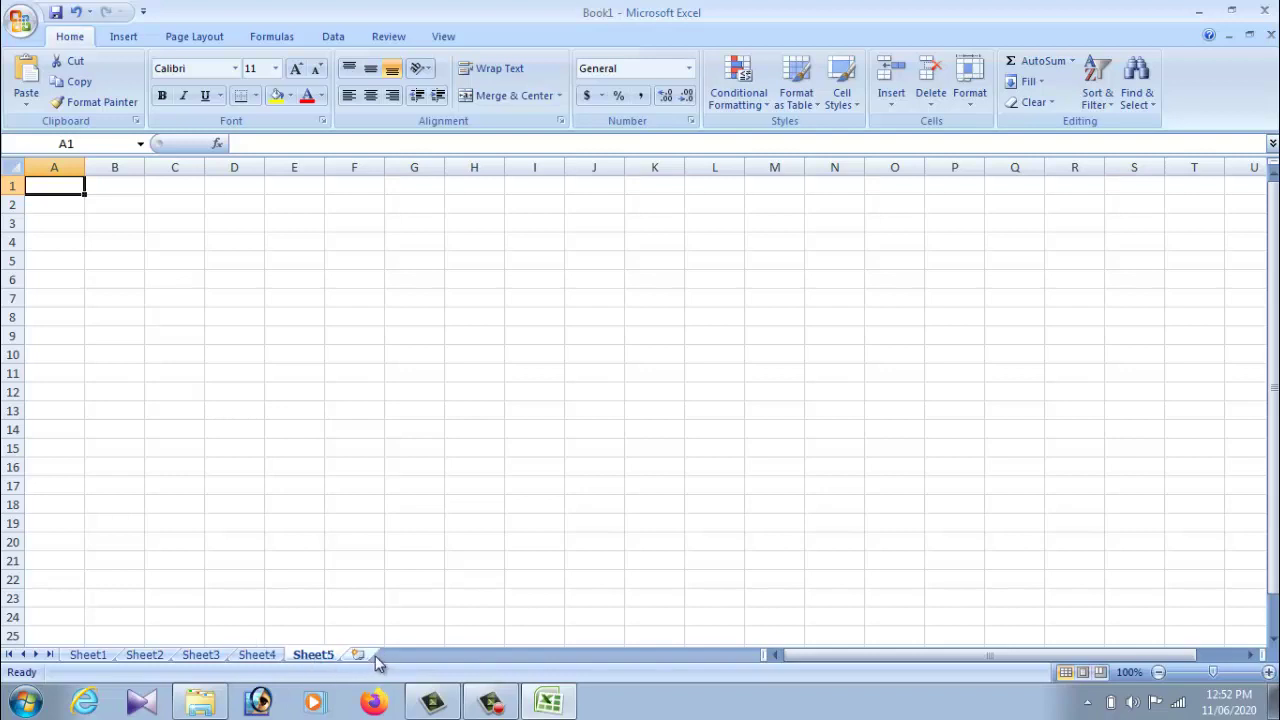
click(360, 656)
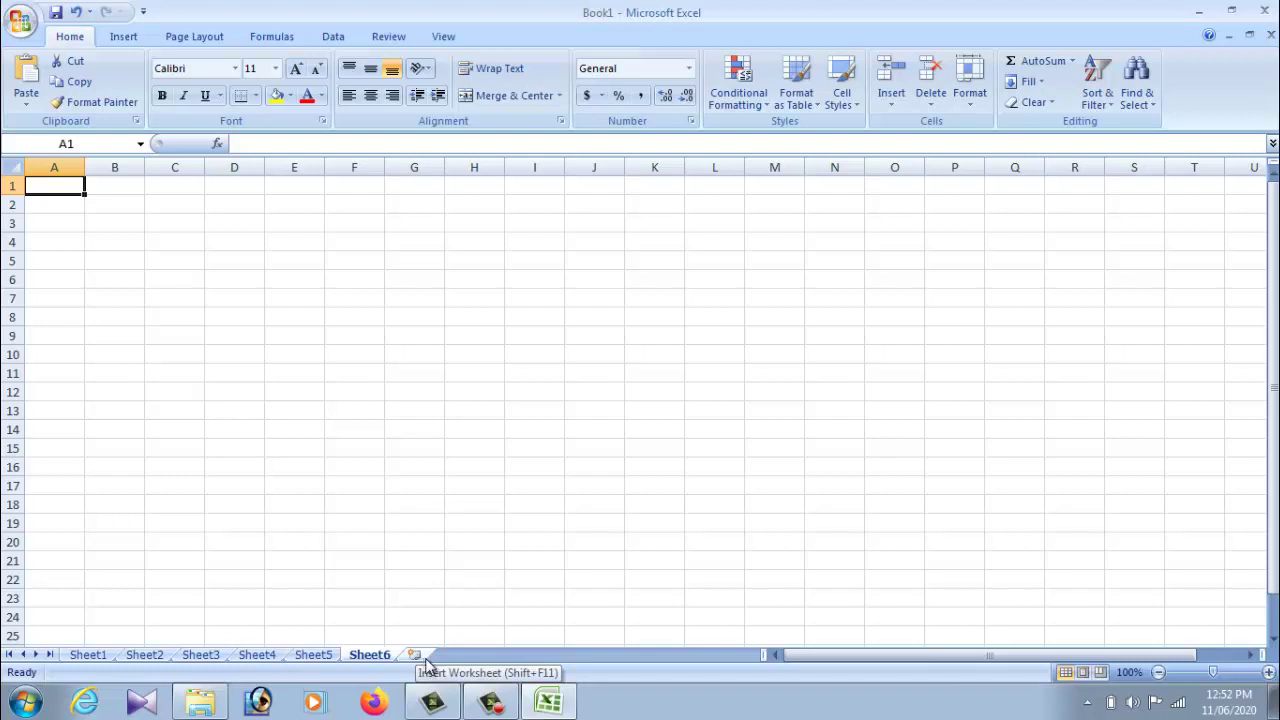
click(89, 659)
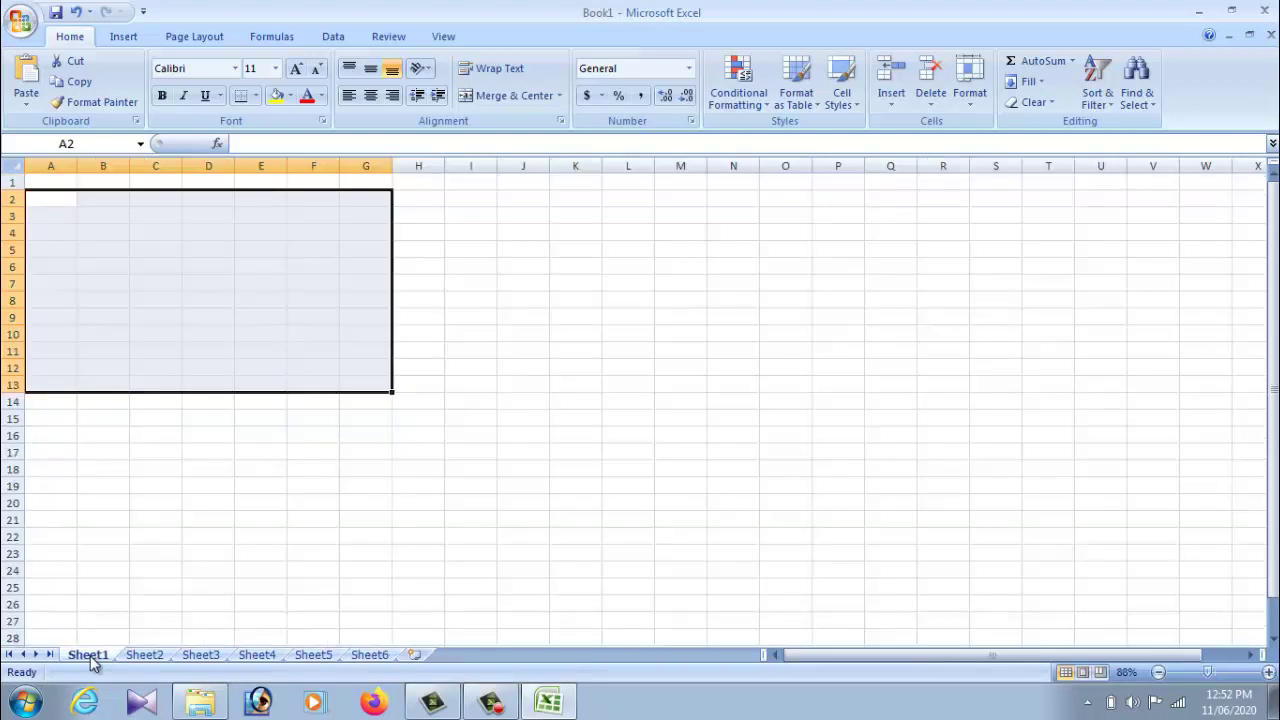
click(166, 574)
click(68, 184)
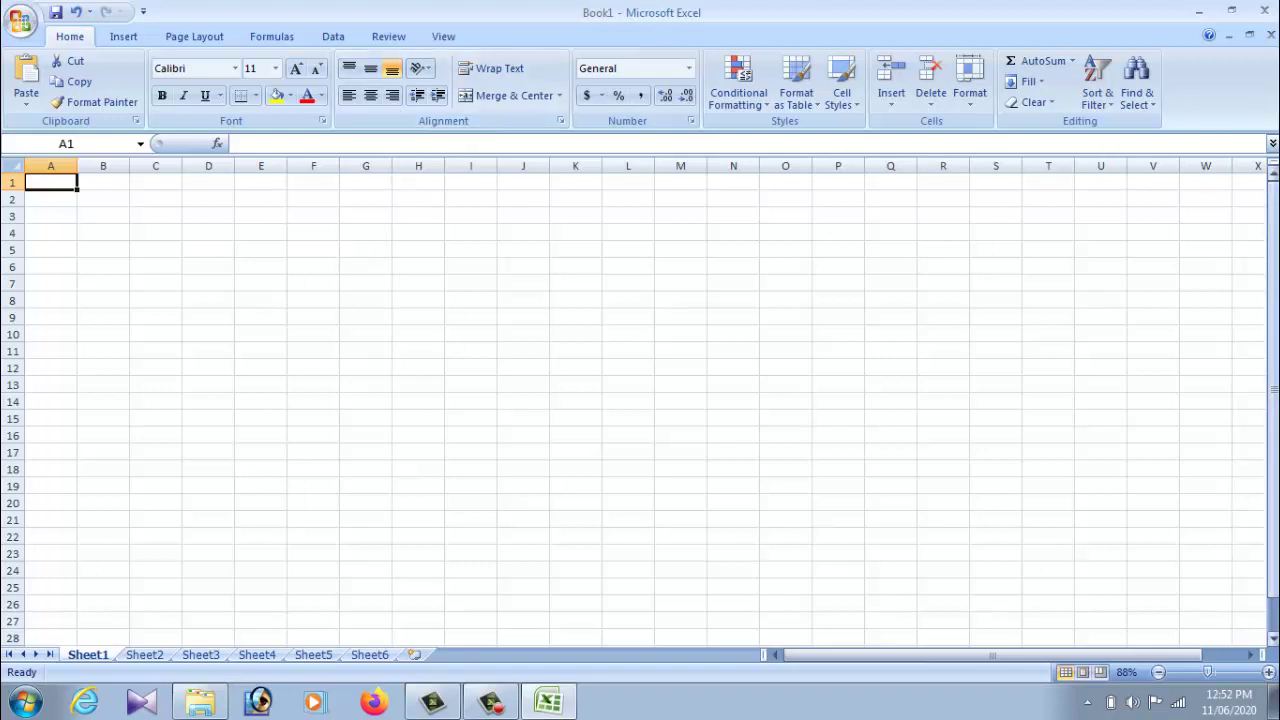
click(317, 268)
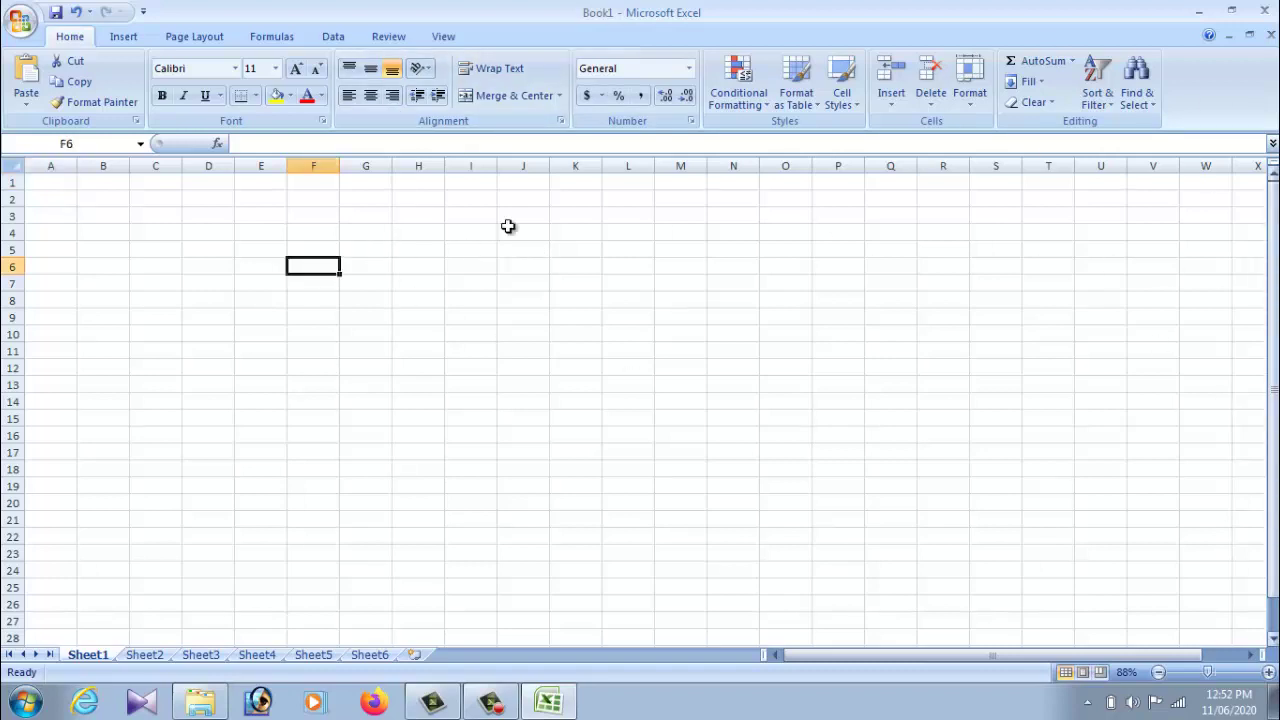
click(53, 183)
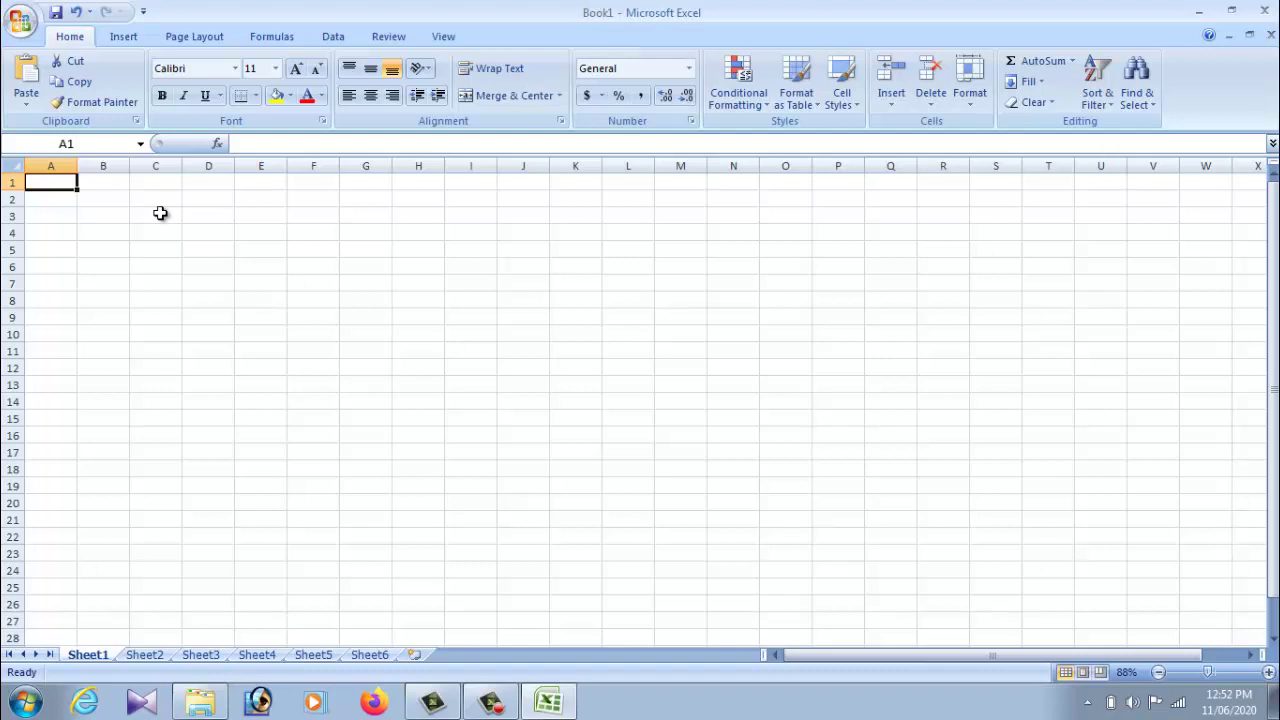
click(88, 200)
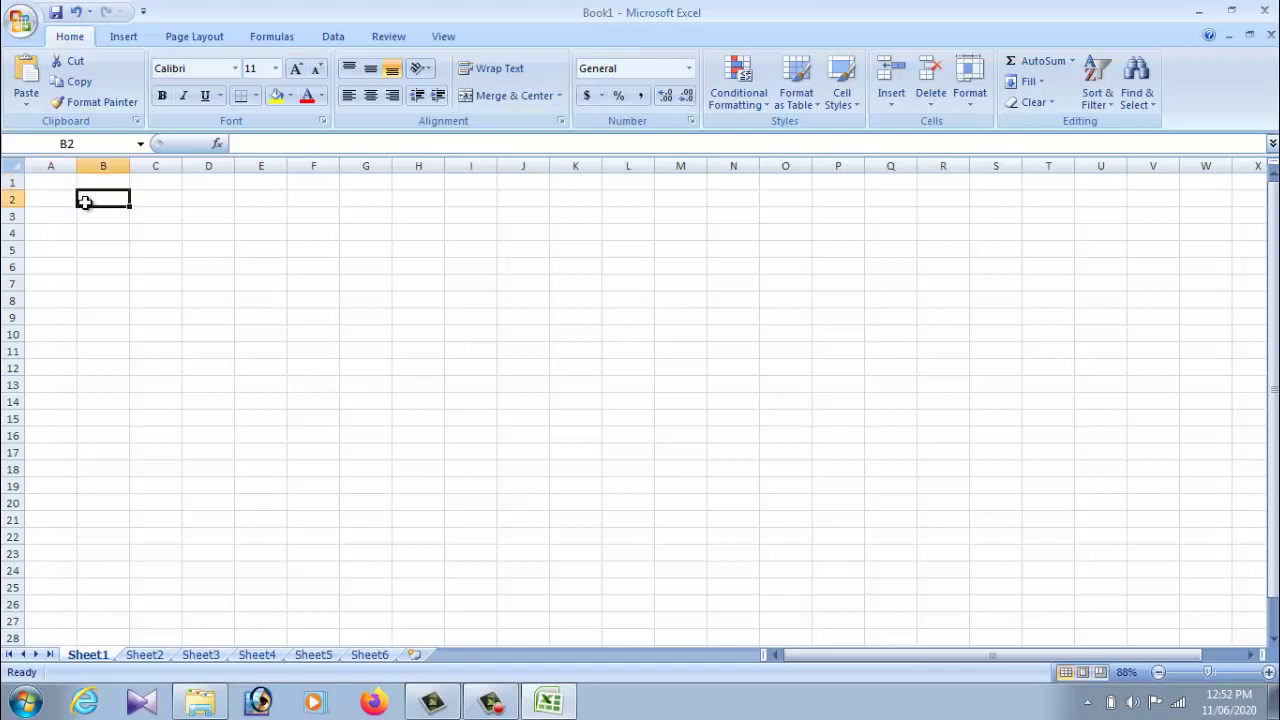
click(61, 184)
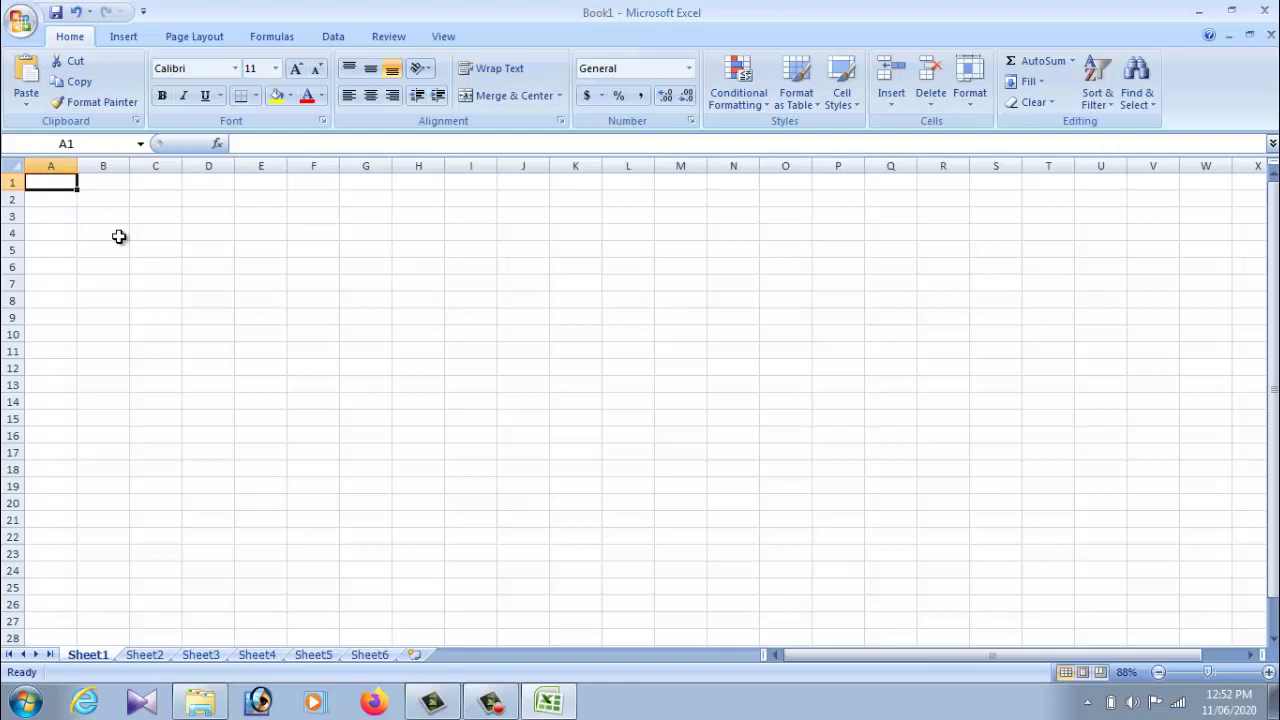
click(63, 199)
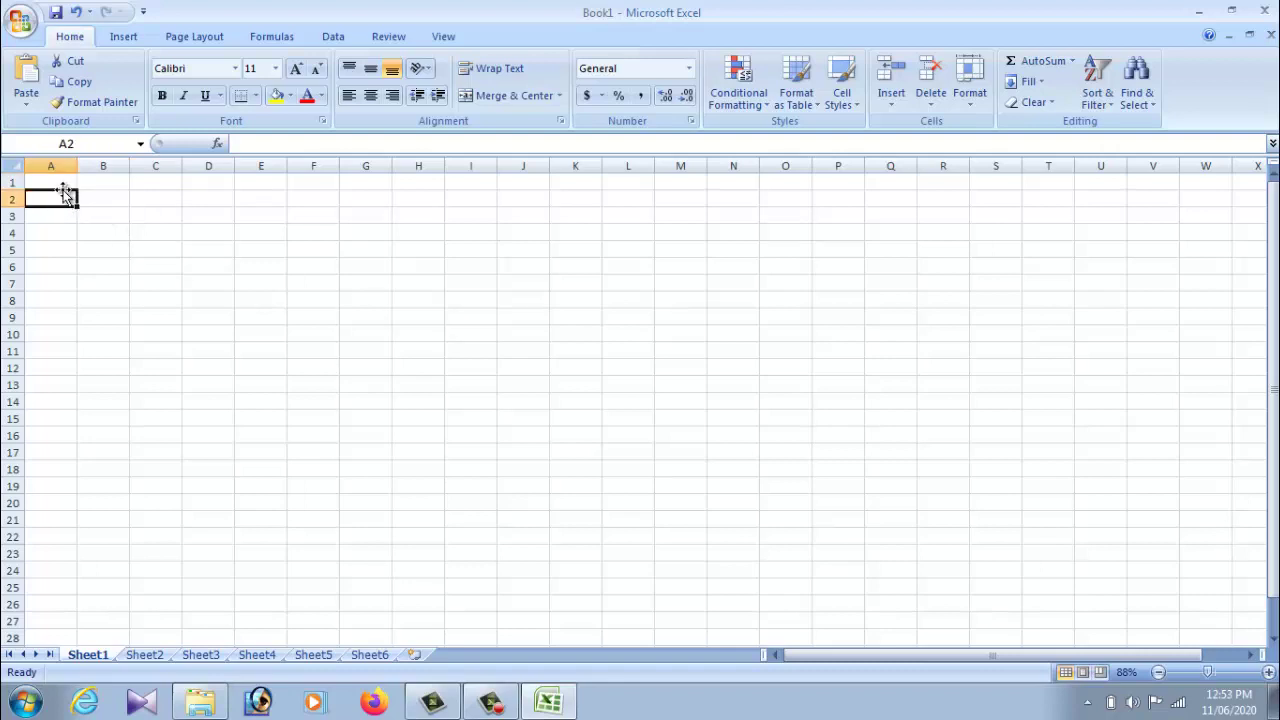
click(61, 183)
click(63, 198)
click(63, 184)
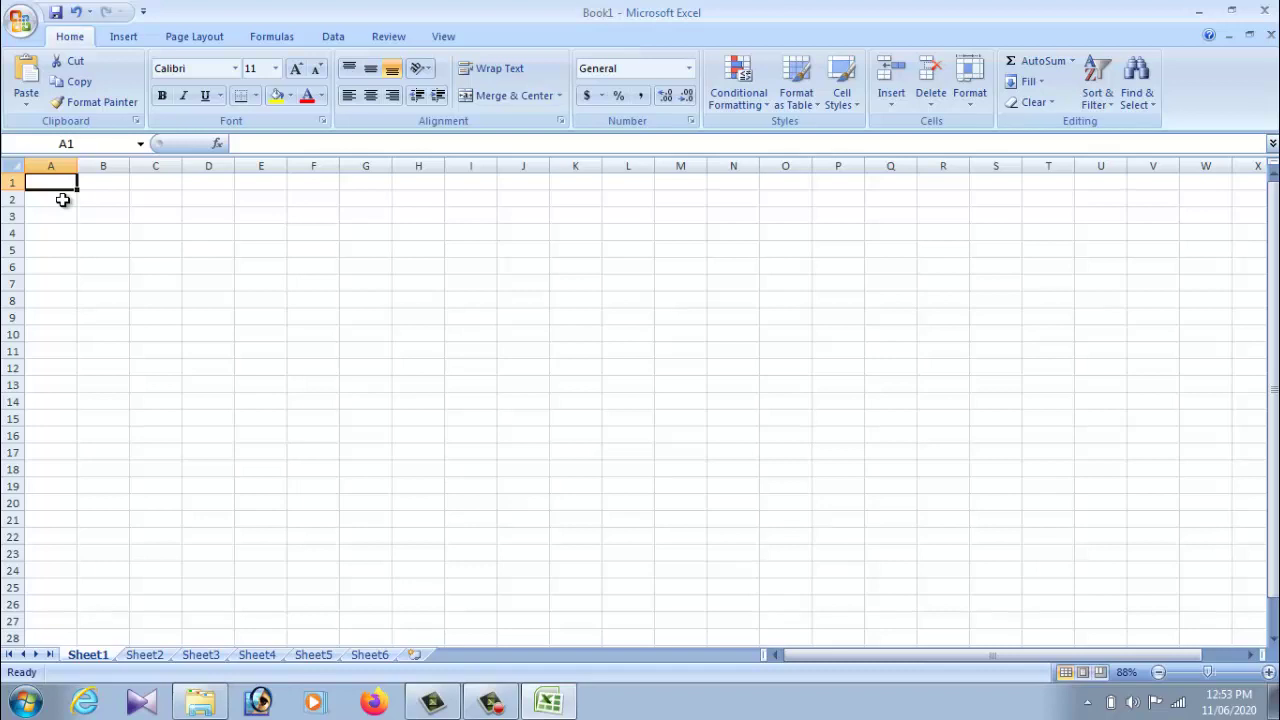
click(62, 200)
click(70, 184)
click(82, 226)
click(49, 180)
- Enter the title 'STUDENT FESS DITAILS' in cell A1, fixing a typo
text(STUDE)
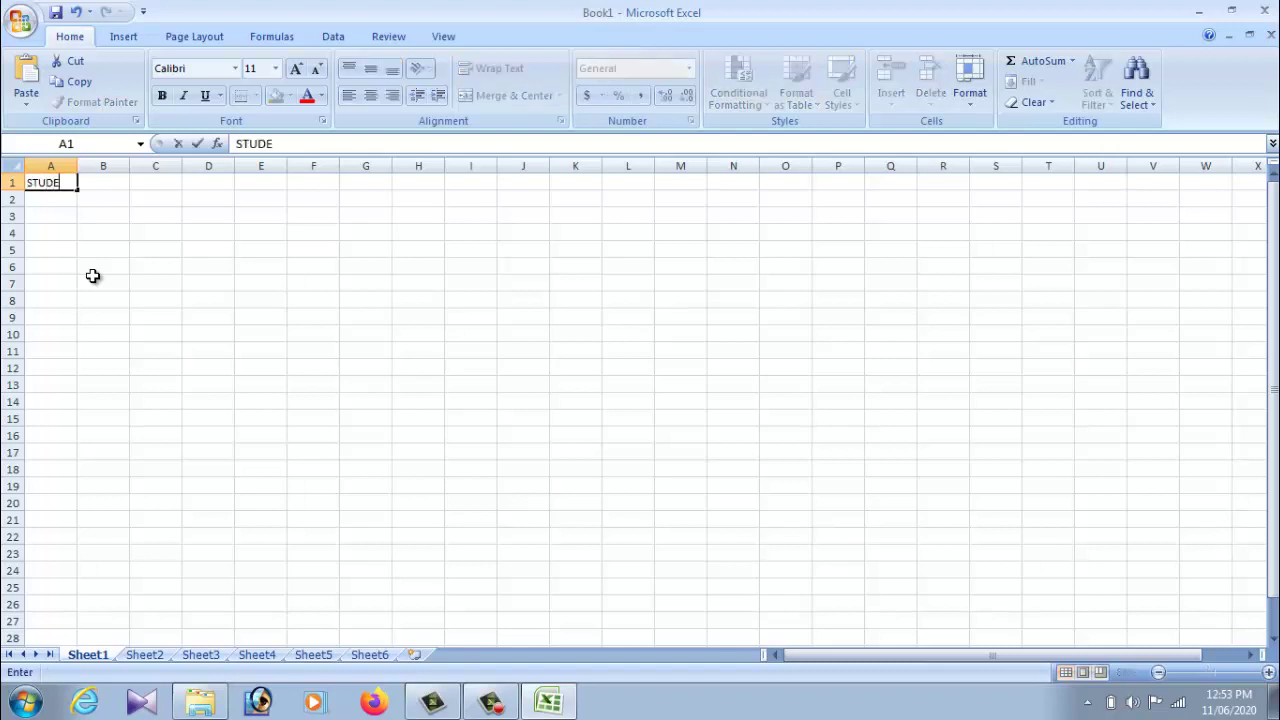
text(NT FESS DI)
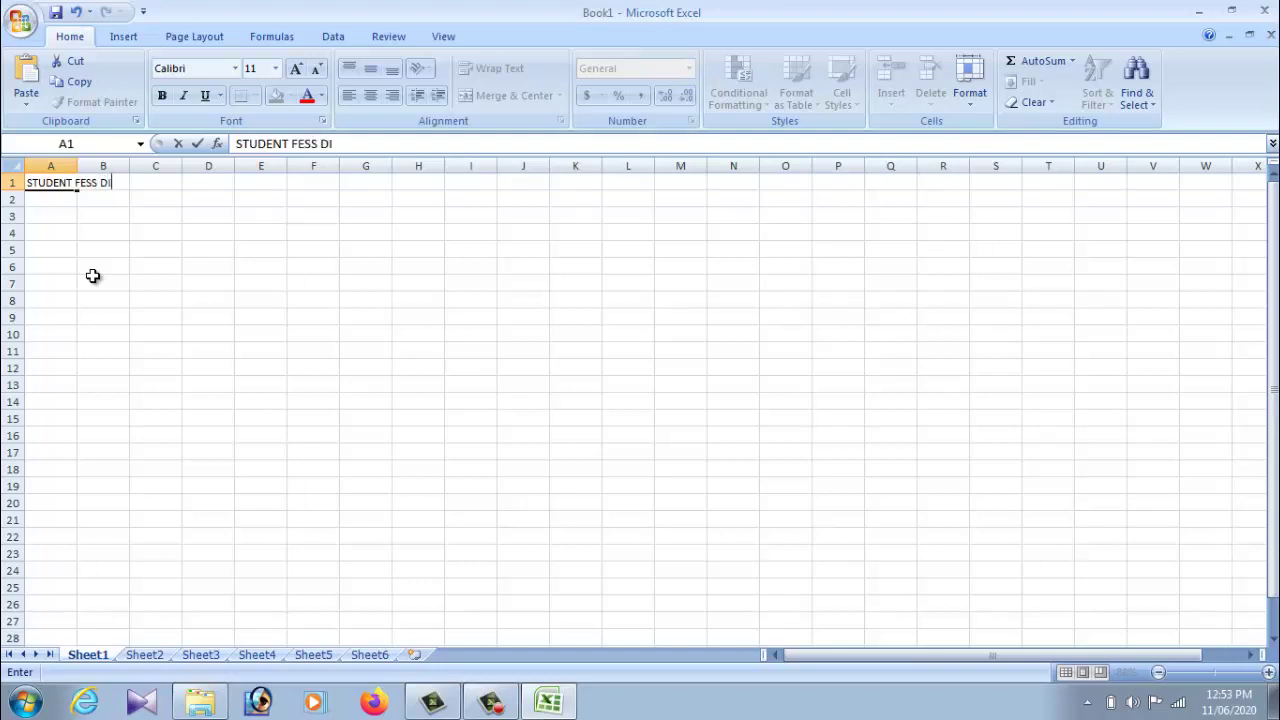
text(TAILS)
click(491, 700)
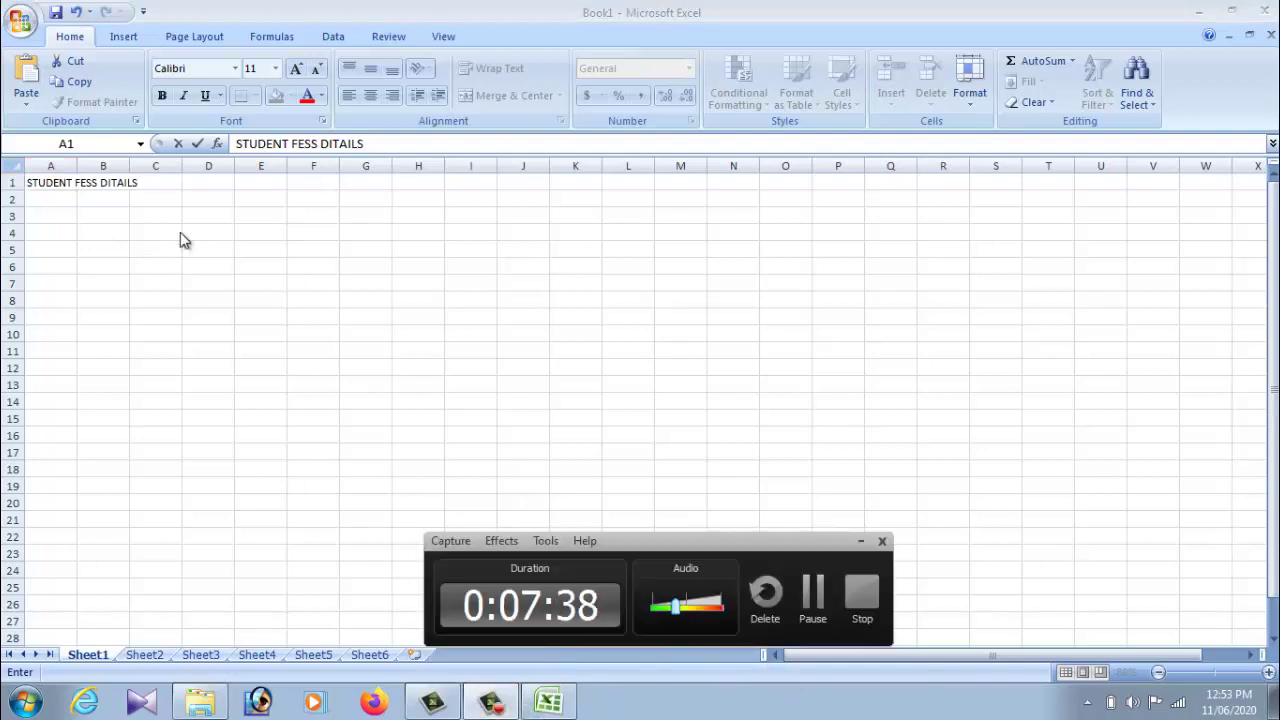
click(184, 205)
- Commit the title and select its cell A1
click(68, 204)
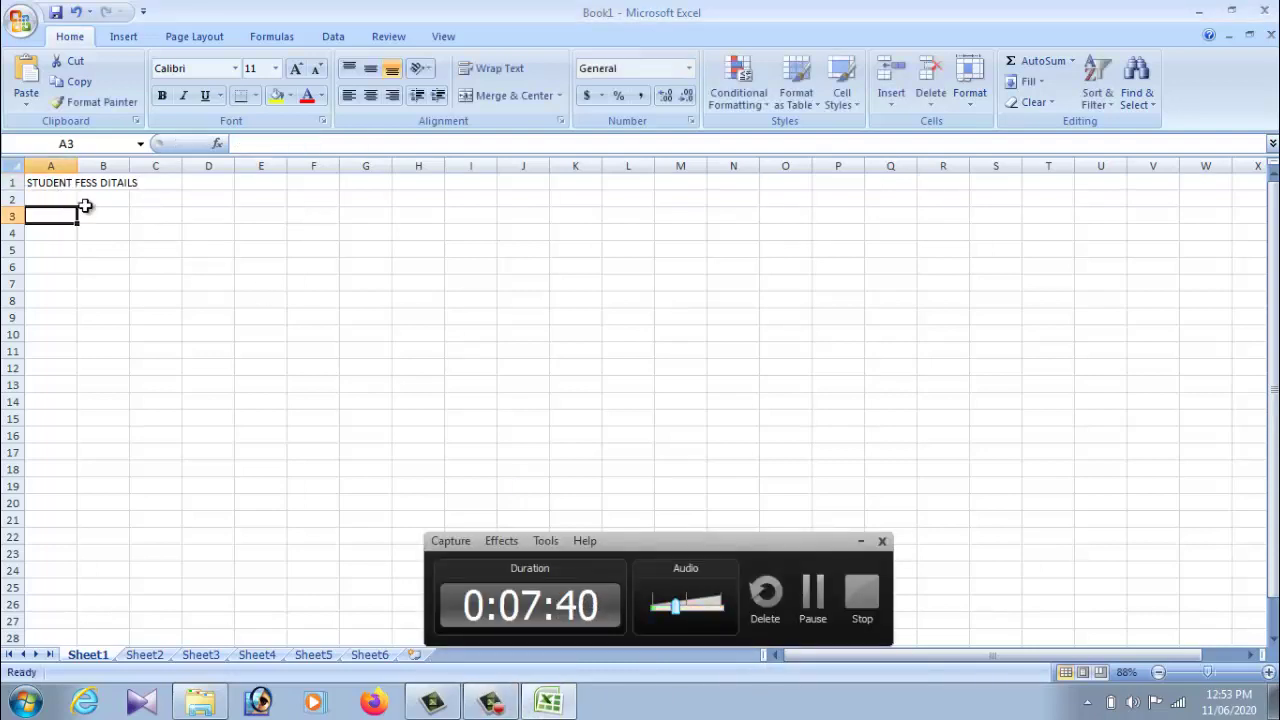
click(140, 198)
click(183, 187)
click(813, 597)
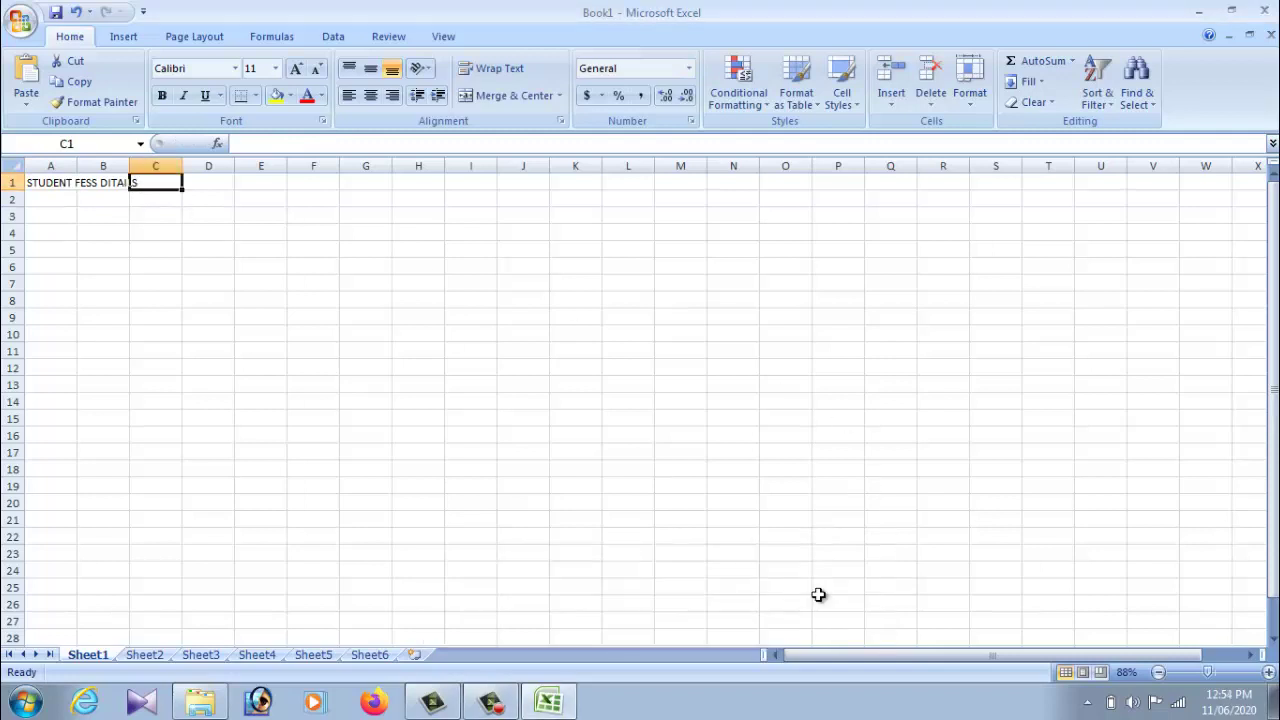
click(106, 250)
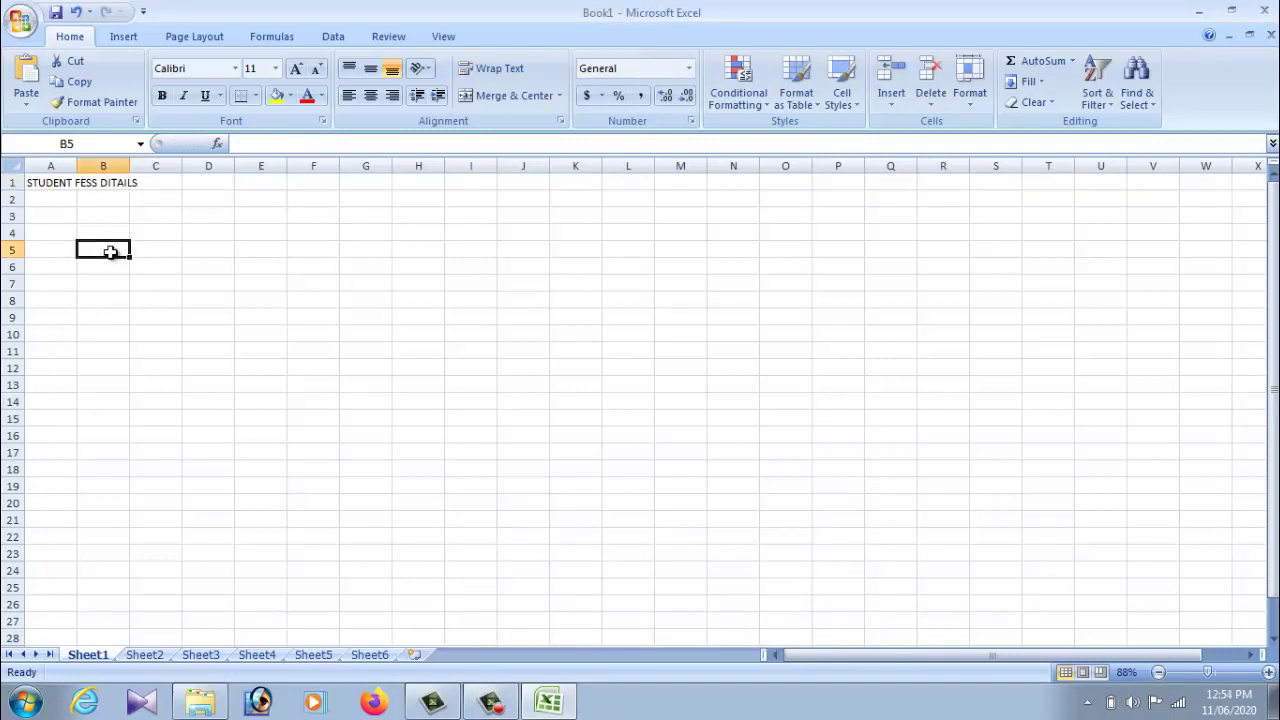
click(40, 183)
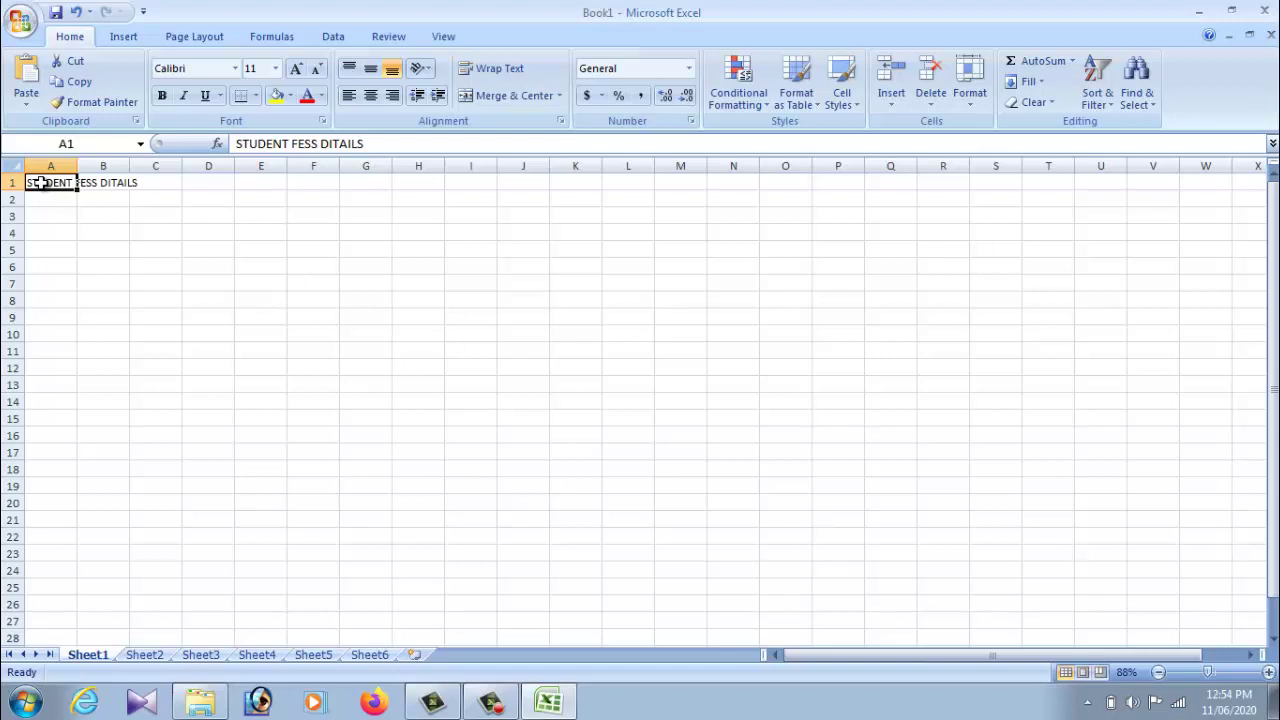
click(58, 230)
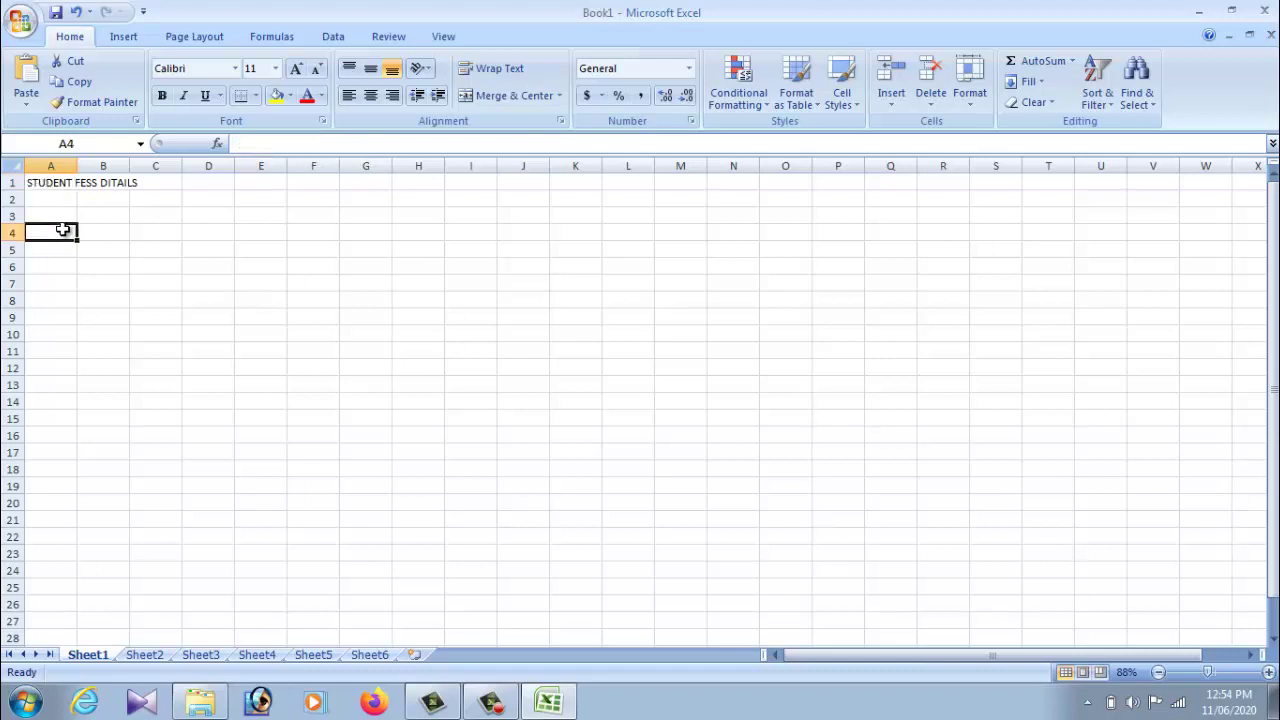
click(127, 233)
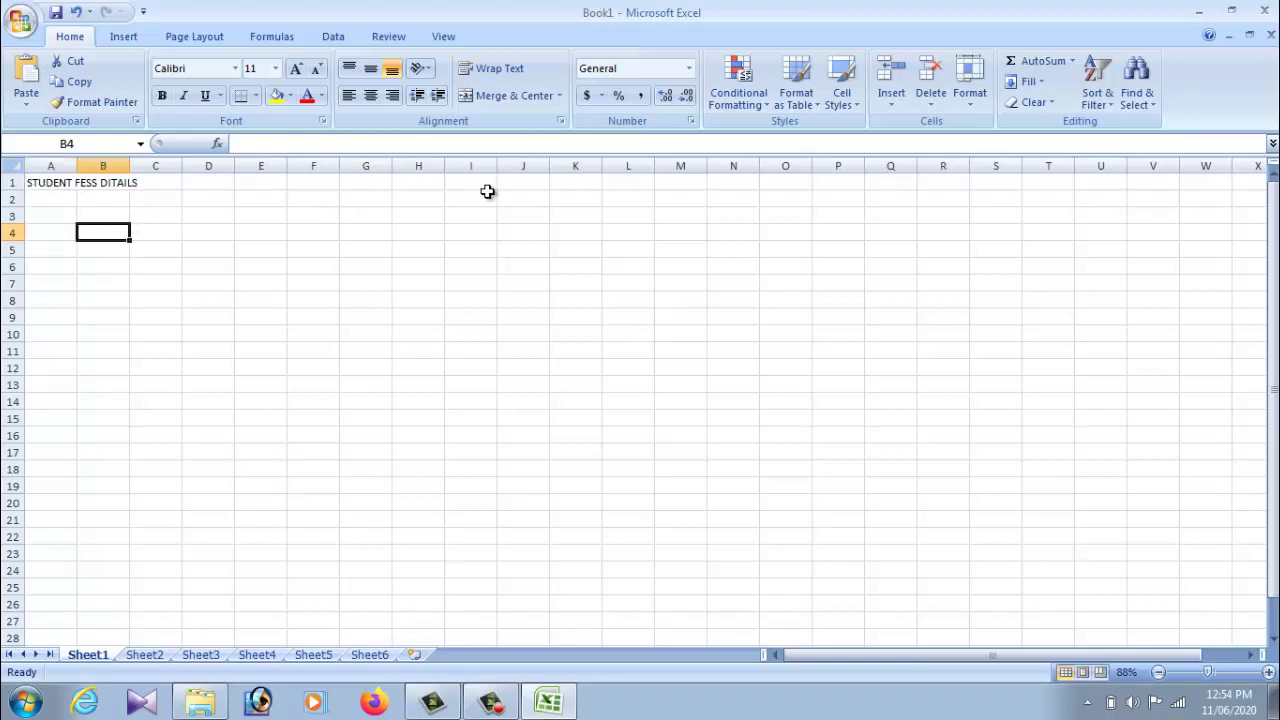
- Select A1:H1 and apply Merge & Center to the title
click(420, 184)
drag(36, 182, 414, 177)
click(365, 232)
drag(30, 183, 416, 194)
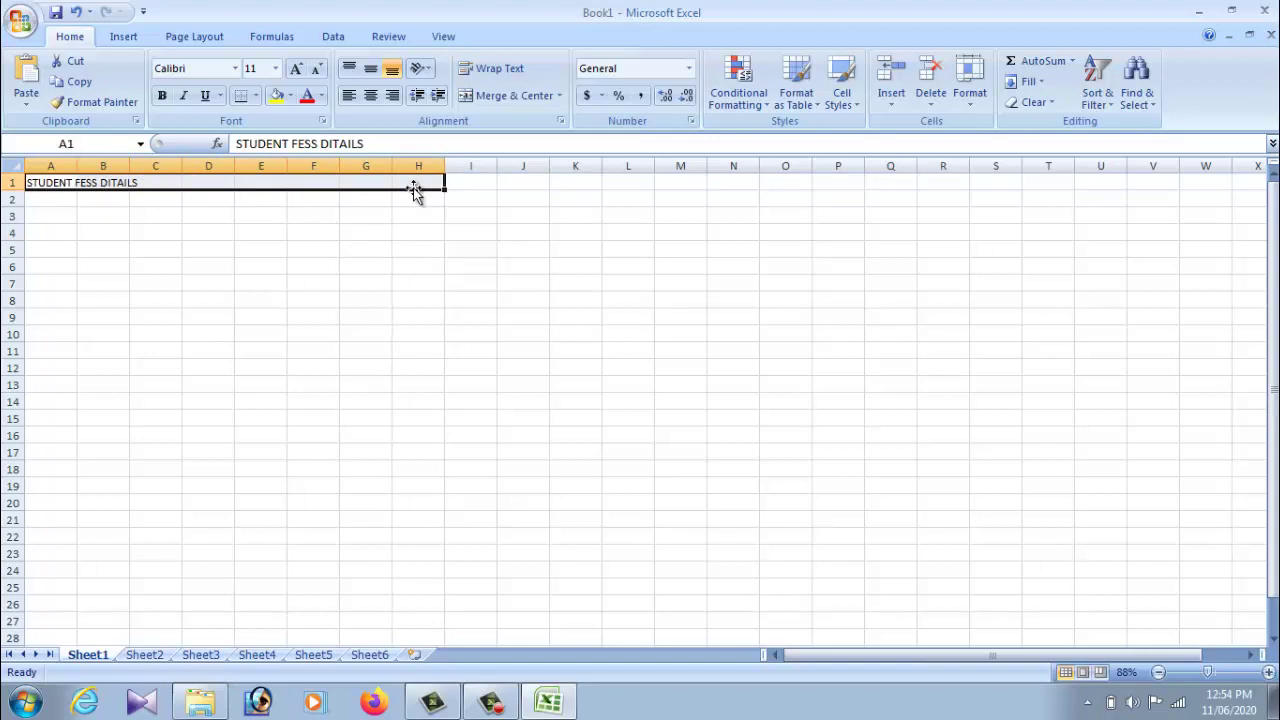
click(528, 95)
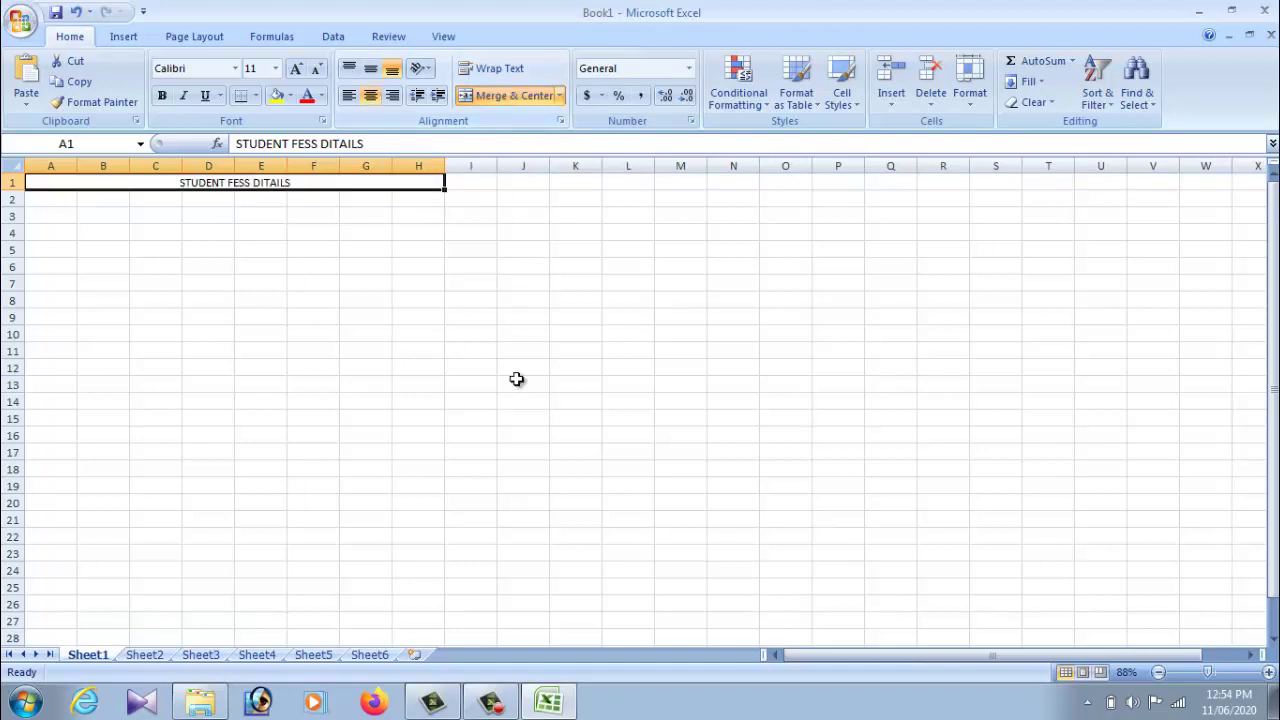
click(523, 418)
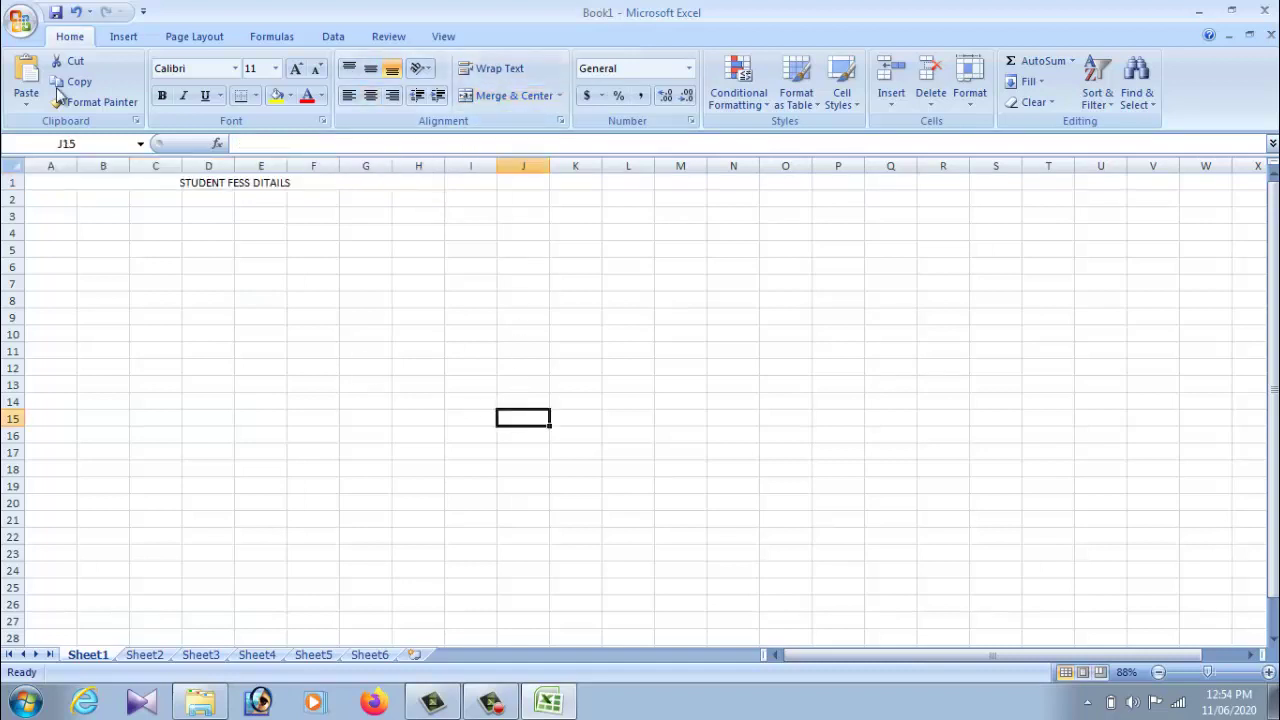
click(231, 184)
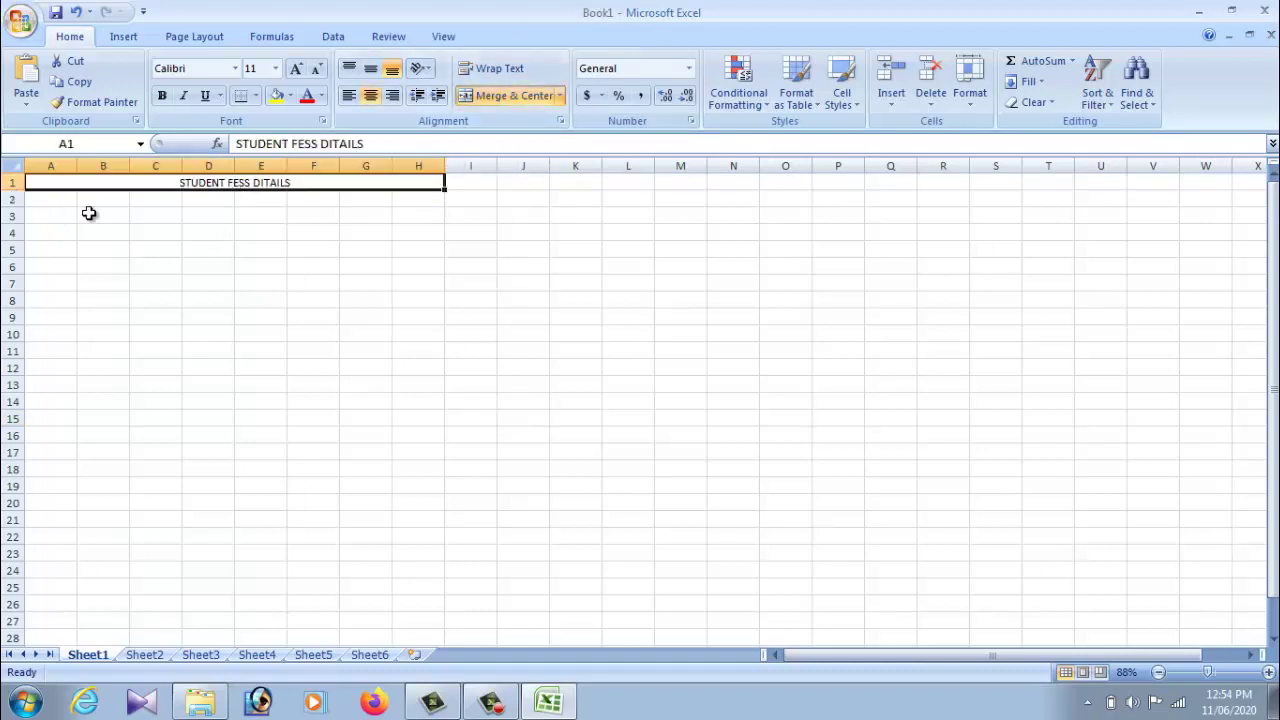
click(282, 234)
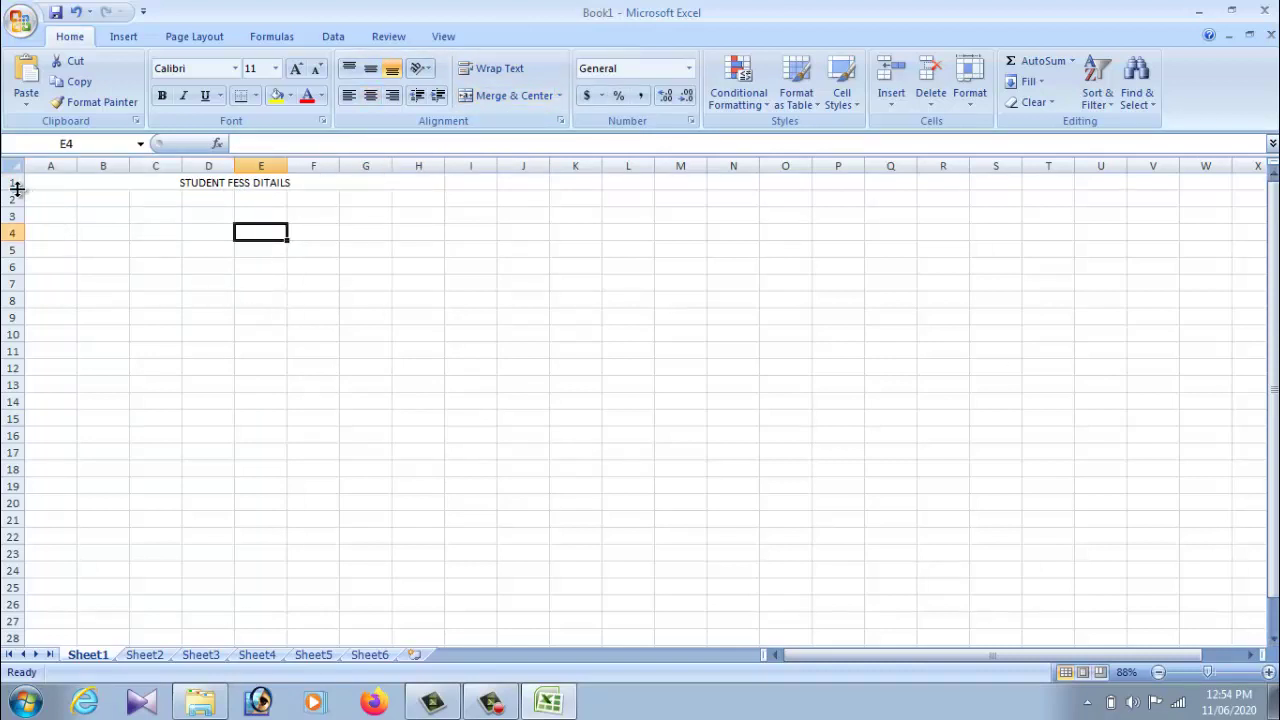
- Raise row 1 to 20 points high and enlarge the title text to 18 point
drag(20, 190, 20, 210)
double_click(171, 203)
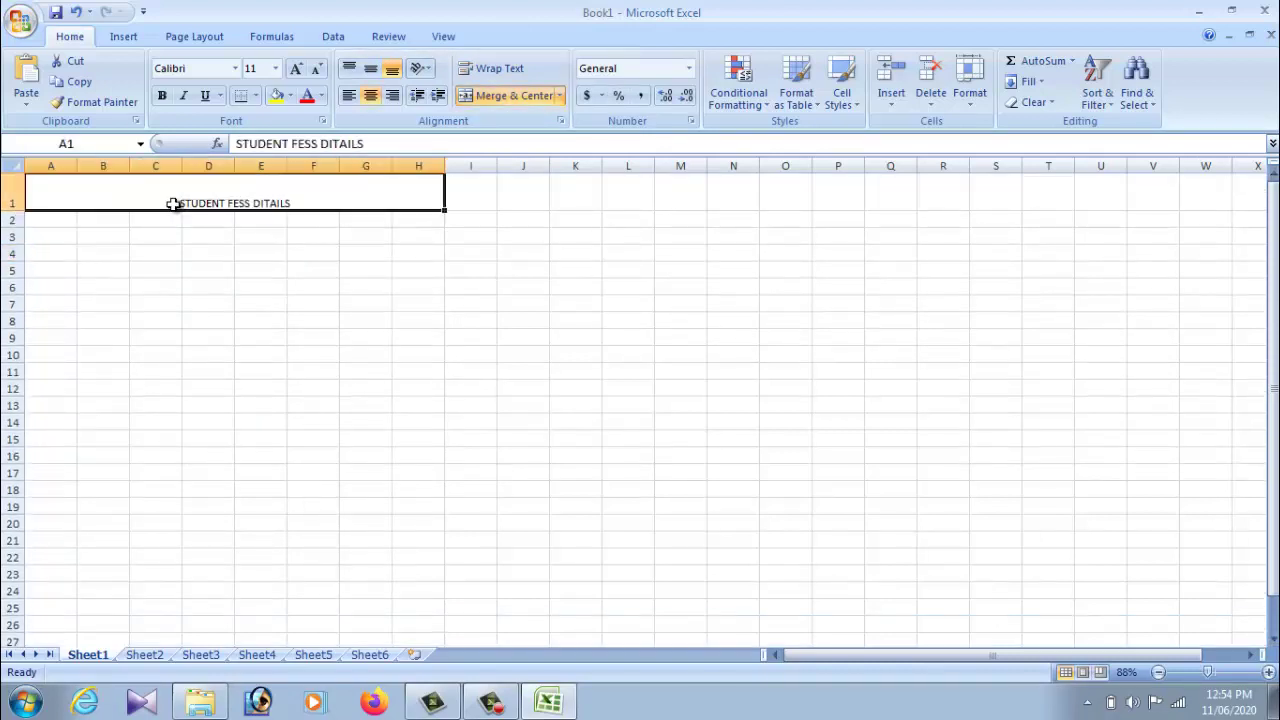
drag(177, 203, 351, 203)
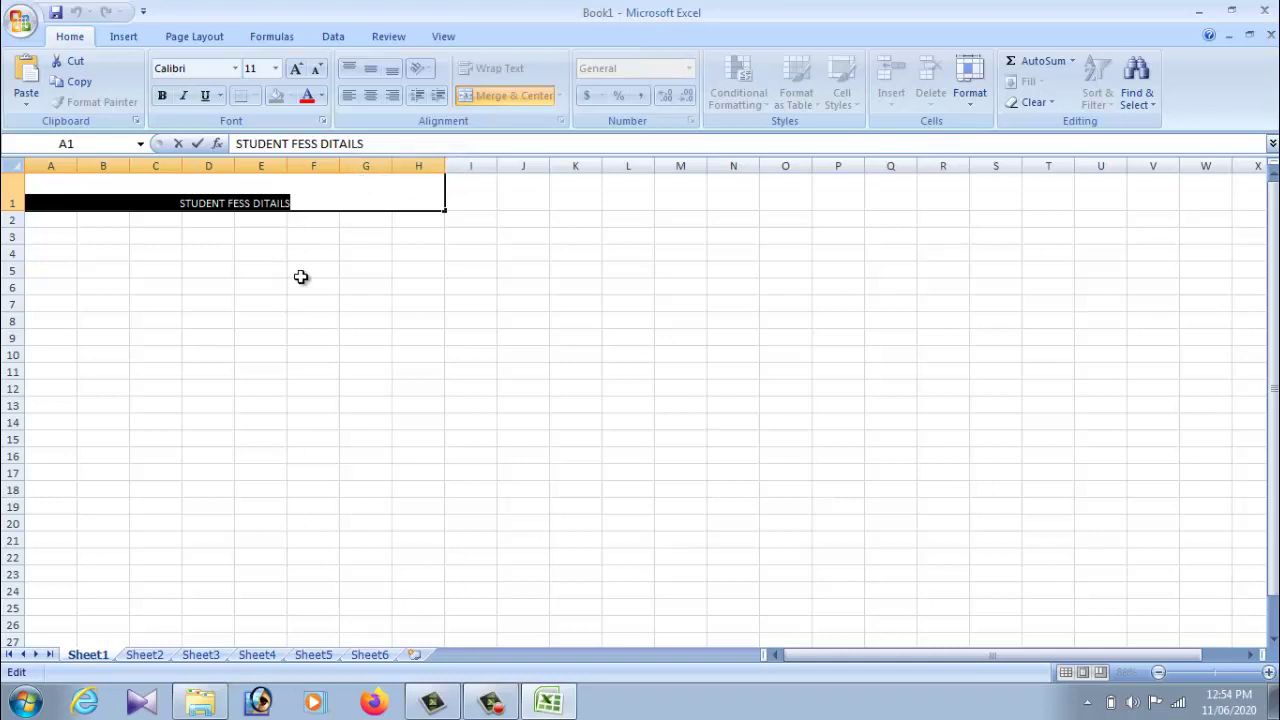
click(277, 256)
click(186, 203)
double_click(189, 203)
drag(180, 203, 329, 240)
click(296, 68)
click(296, 68)
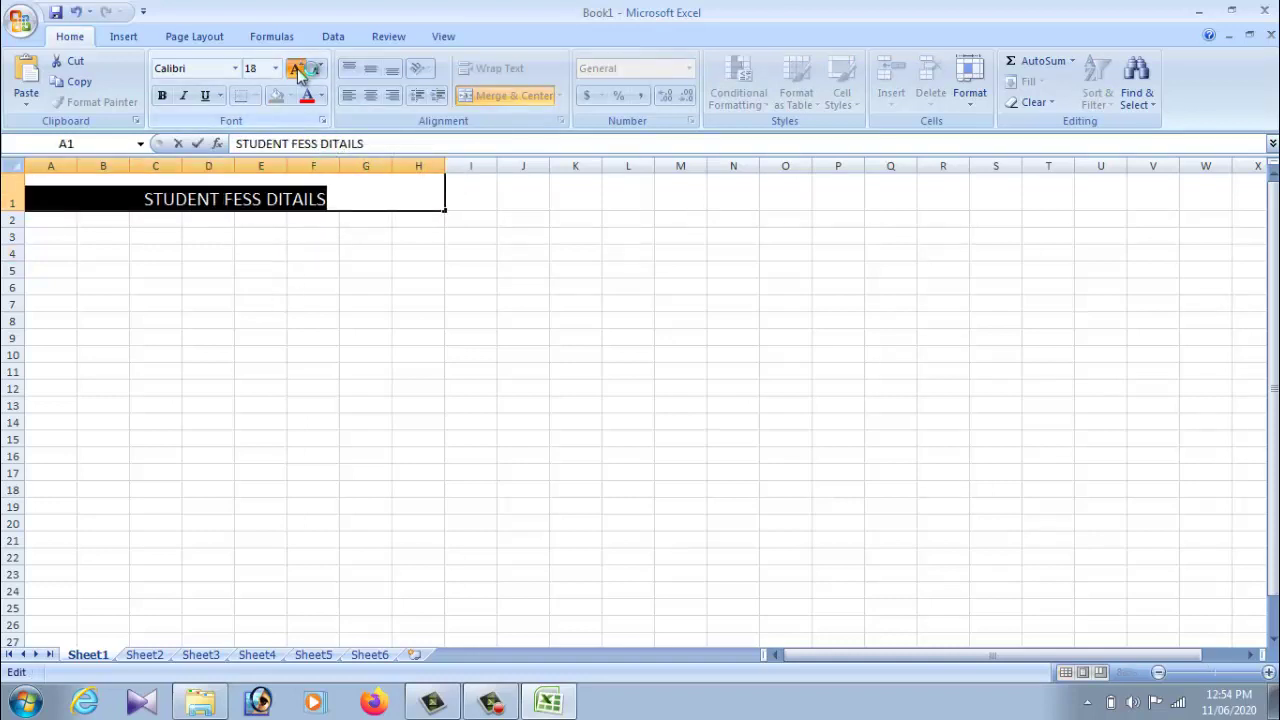
click(296, 68)
click(296, 68)
click(320, 321)
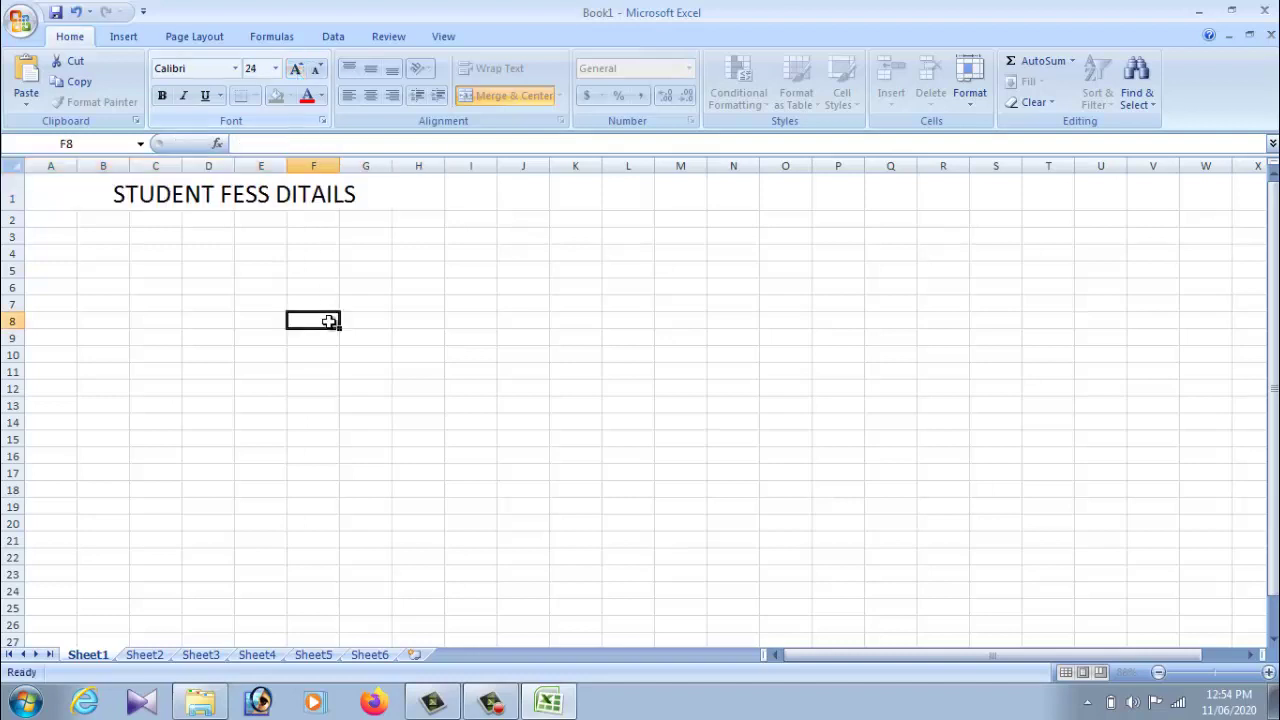
click(341, 458)
- Enter headers SL NO, NAME, COURSE and FEES across A2:D2
click(42, 222)
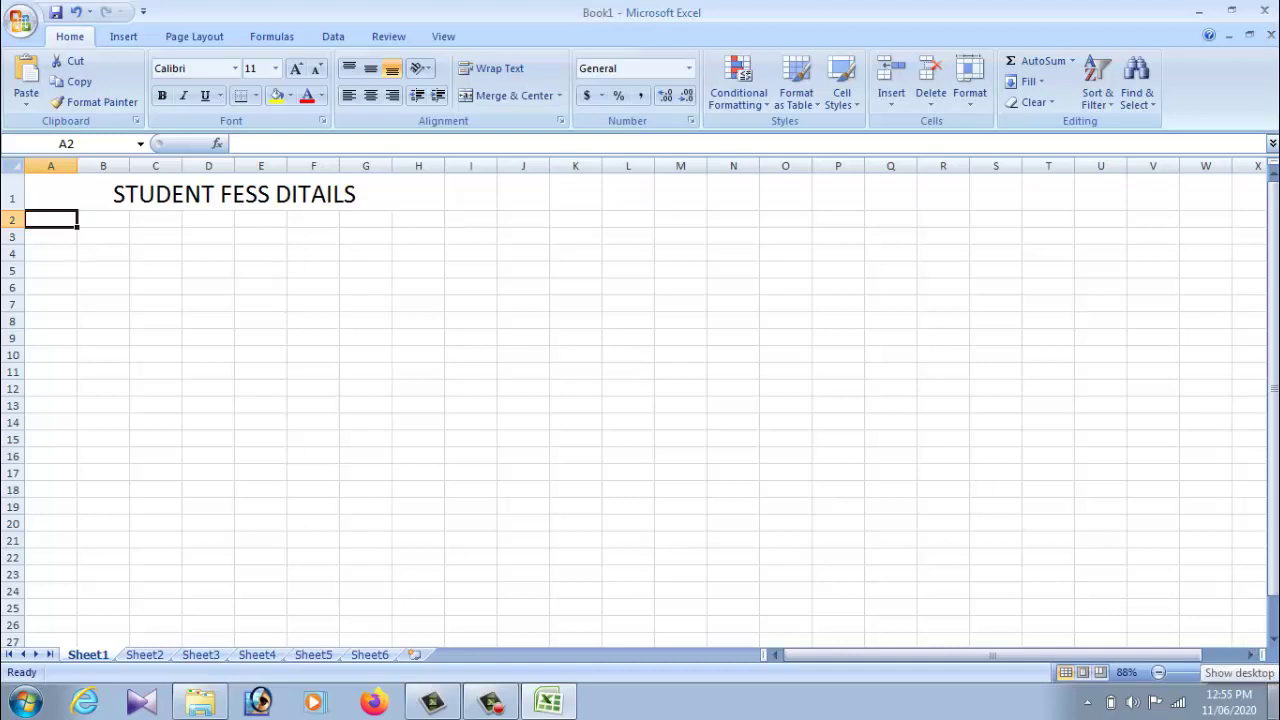
text(SL NO)
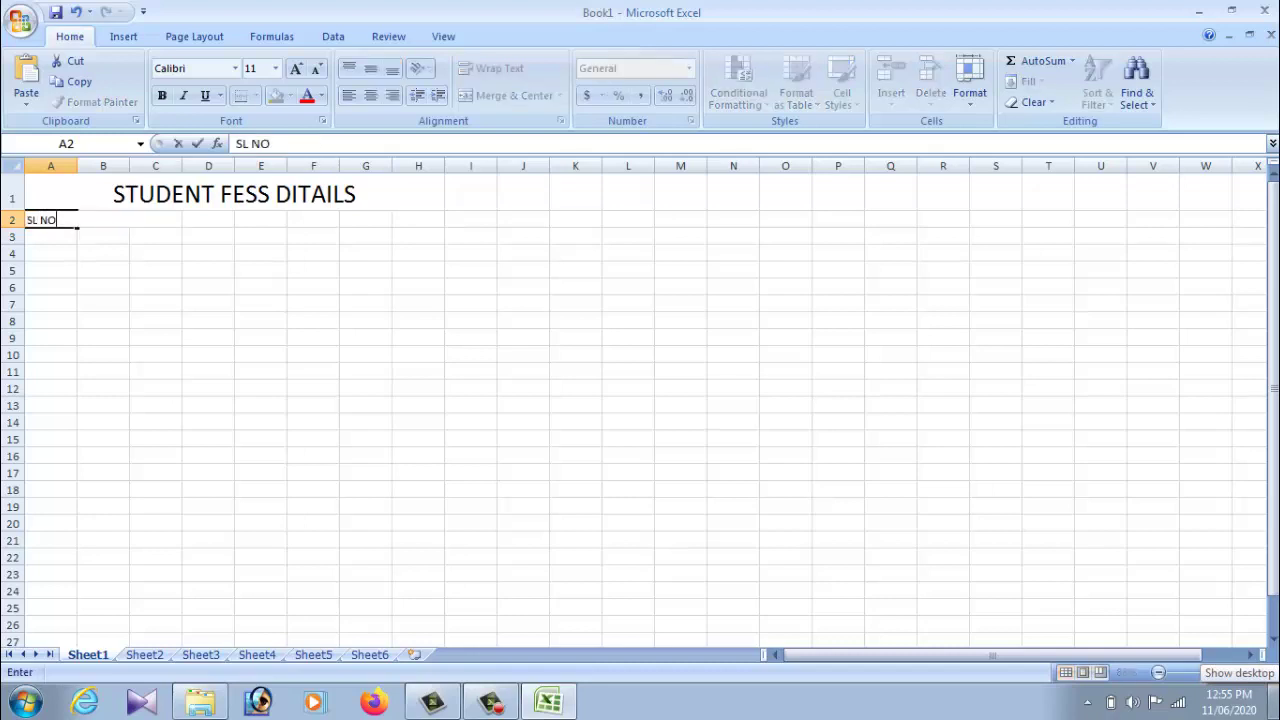
key(Tab)
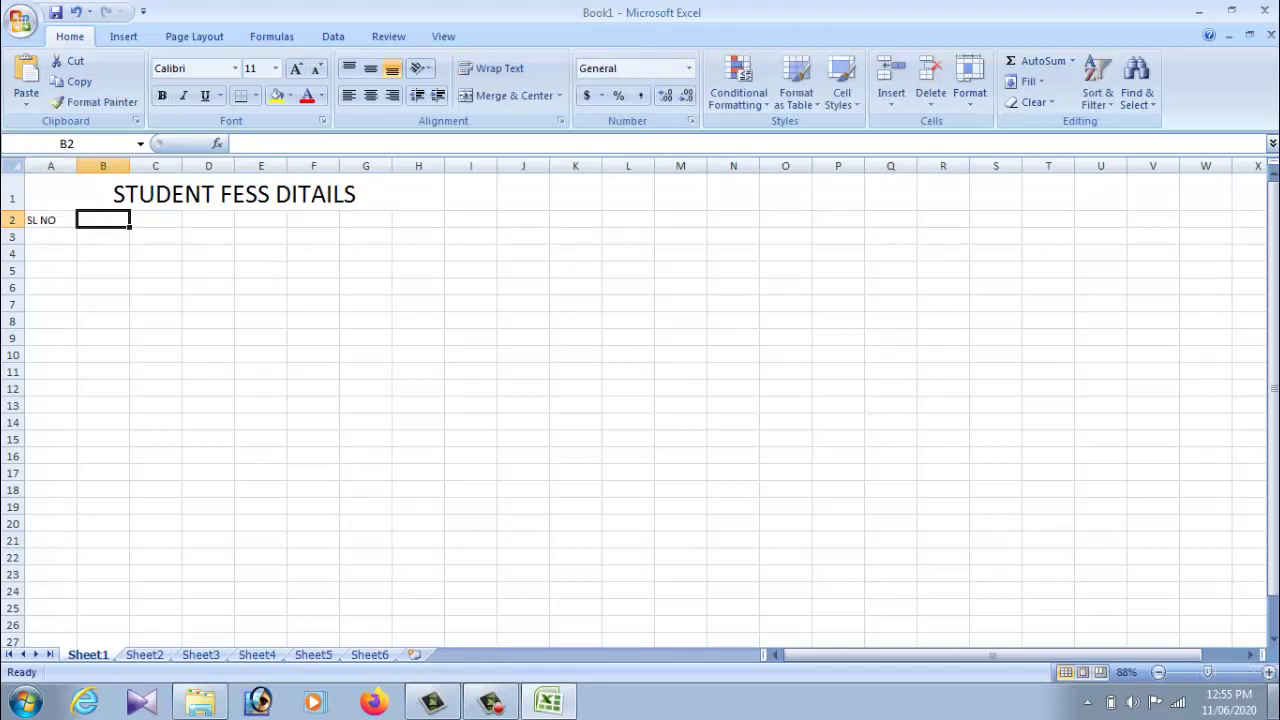
text(NAME)
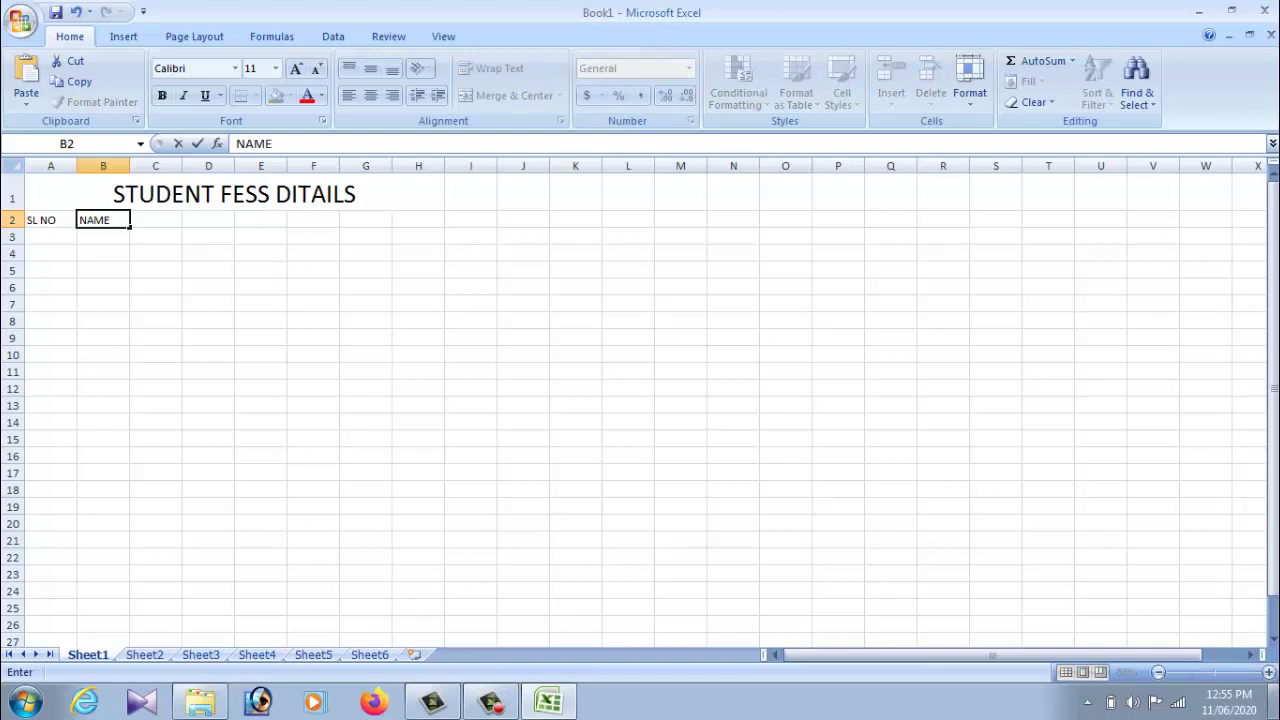
key(Tab)
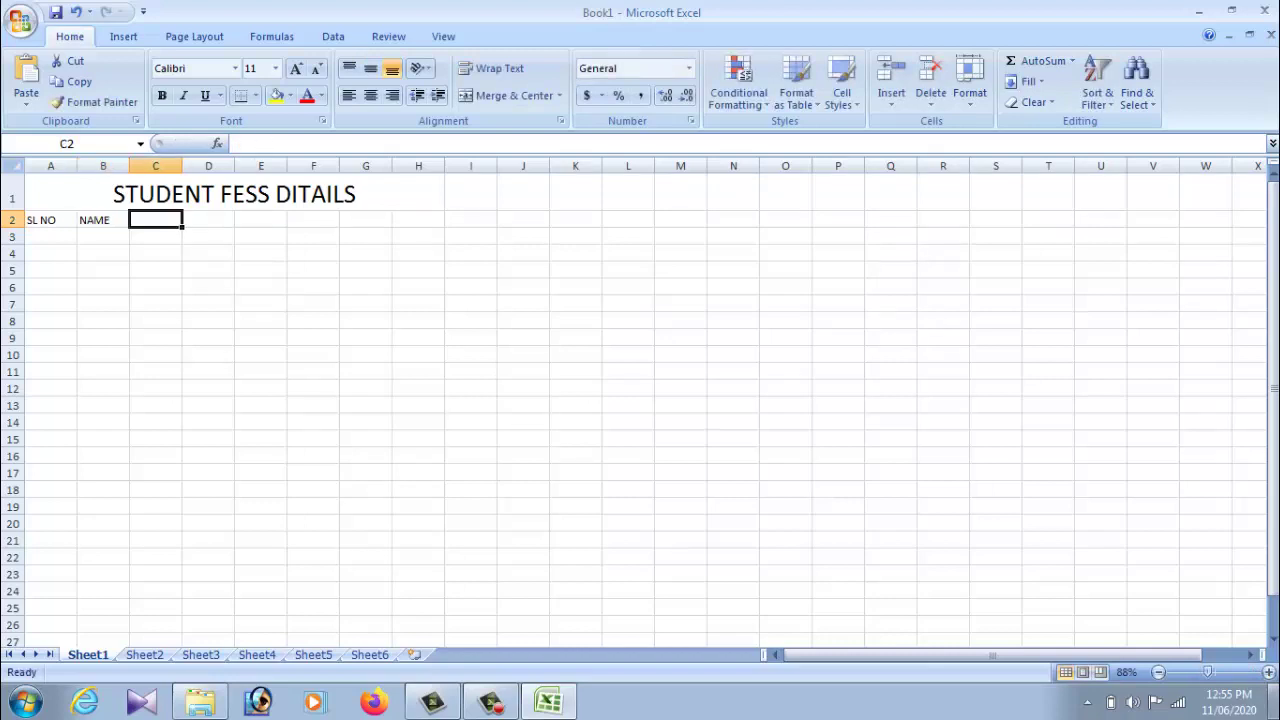
text(COURSE)
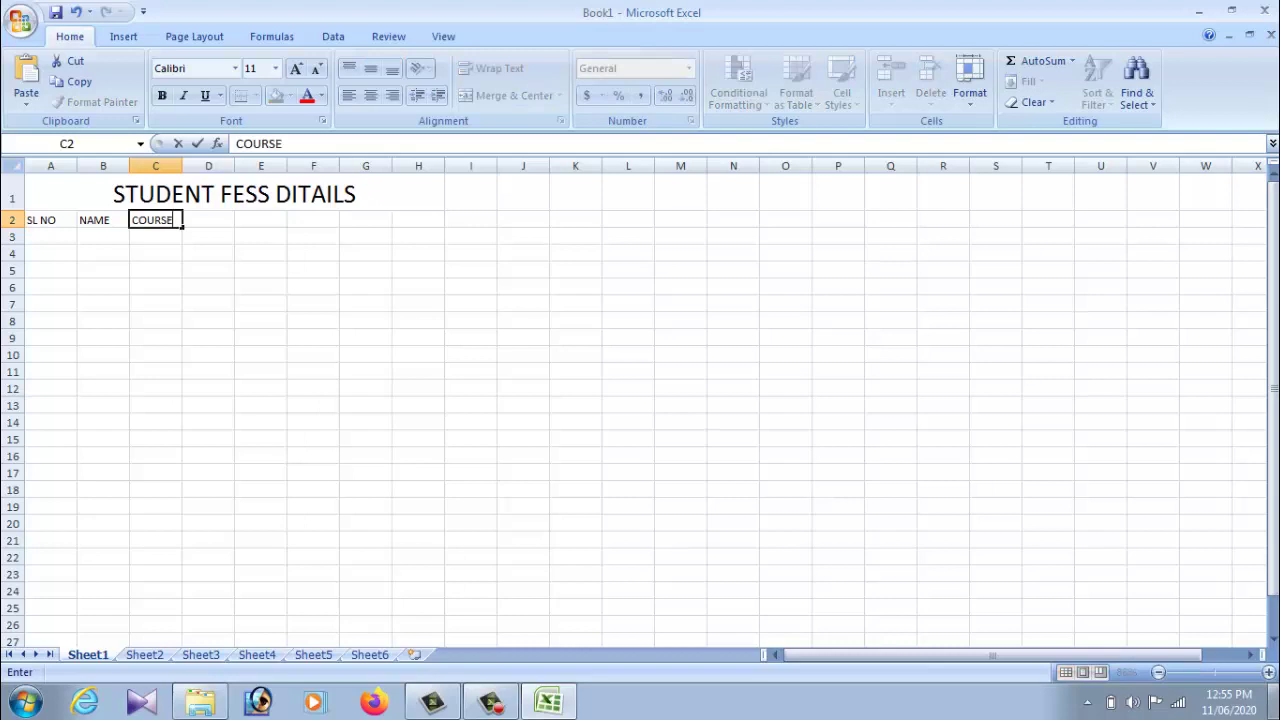
key(Tab)
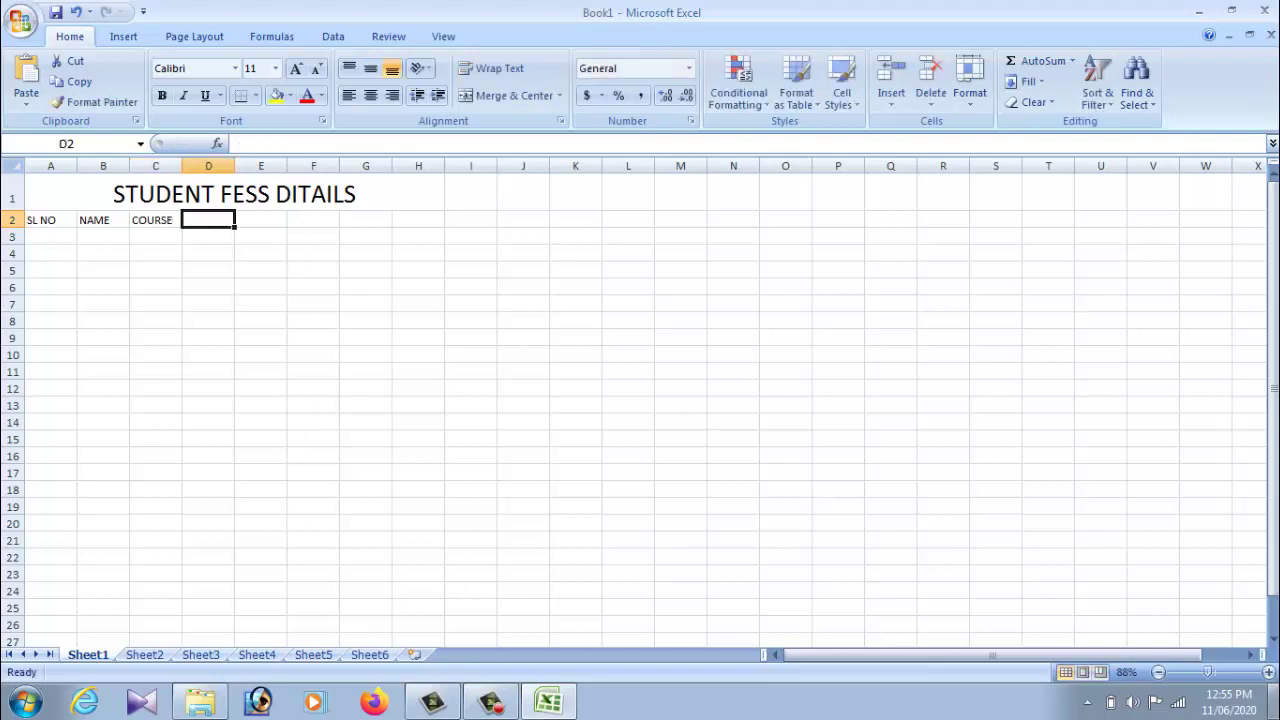
text(FEES)
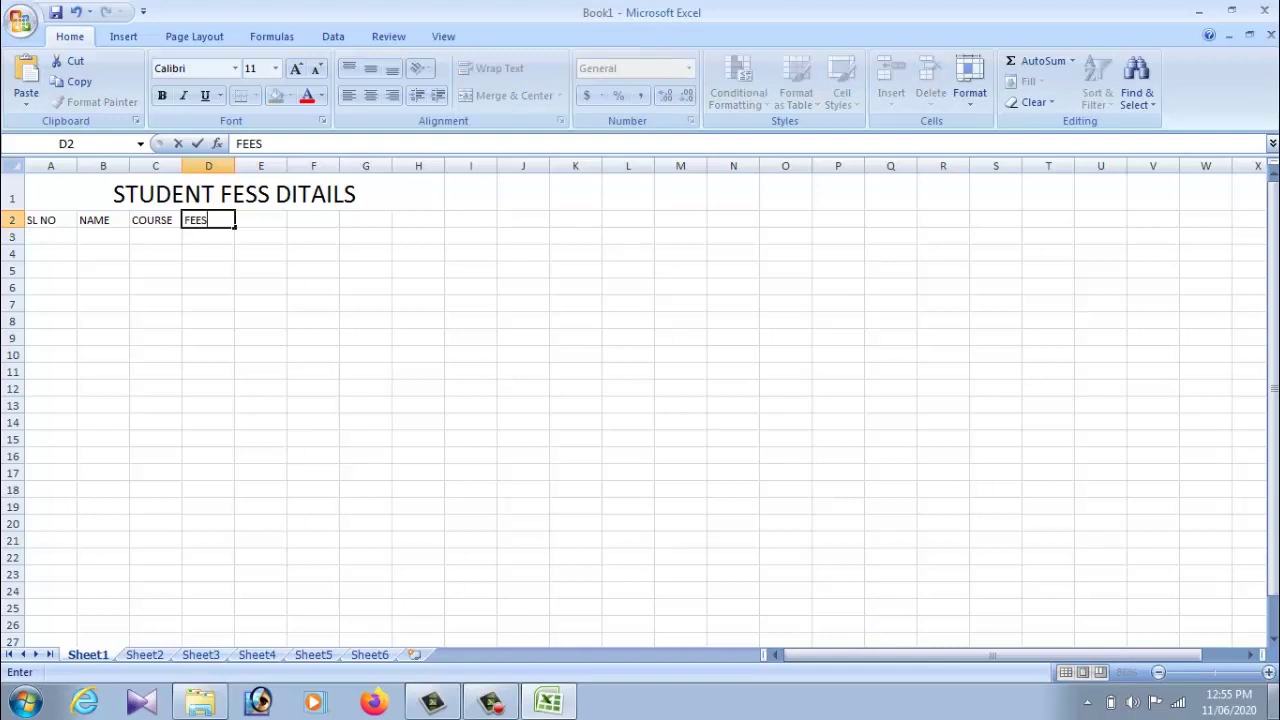
key(Tab)
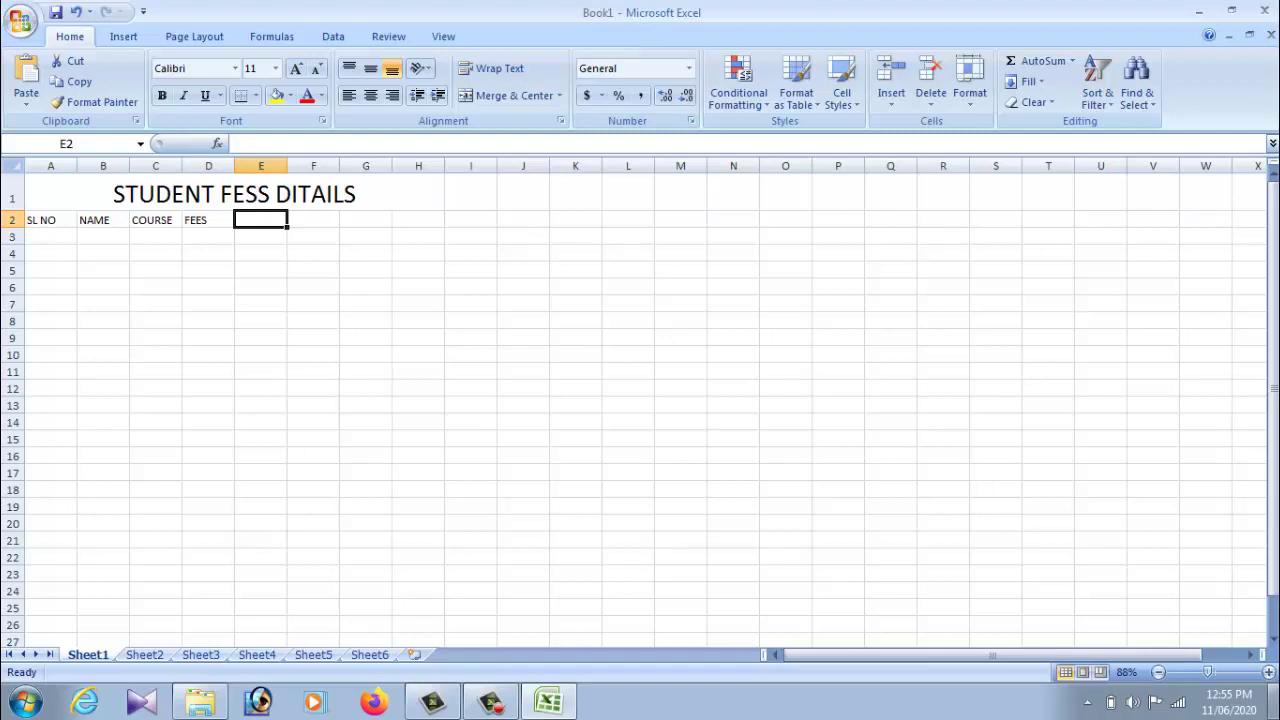
- Add headers 1 INSTAL, 2 INSTAL, PAID and BALANCE in E2:H2, fixing typos
text(1)
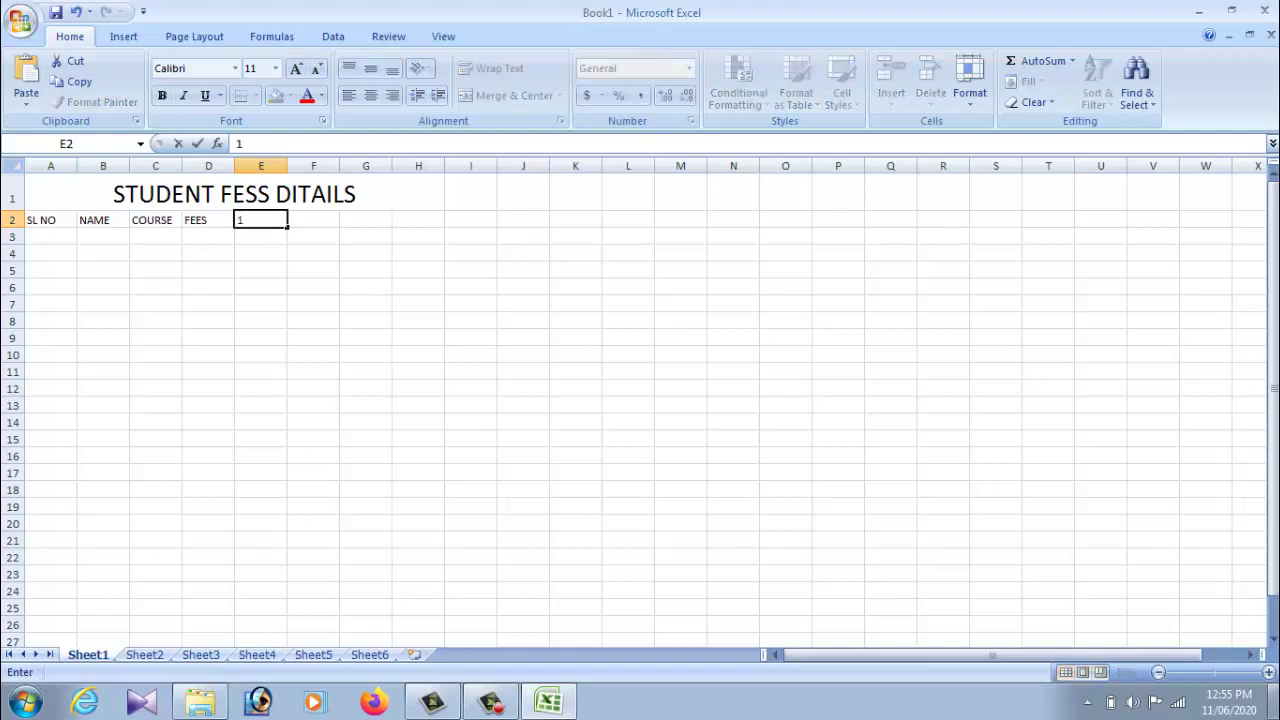
text( l)
text(NSTAK)
key(BackSpace)
text(L)
key(Tab)
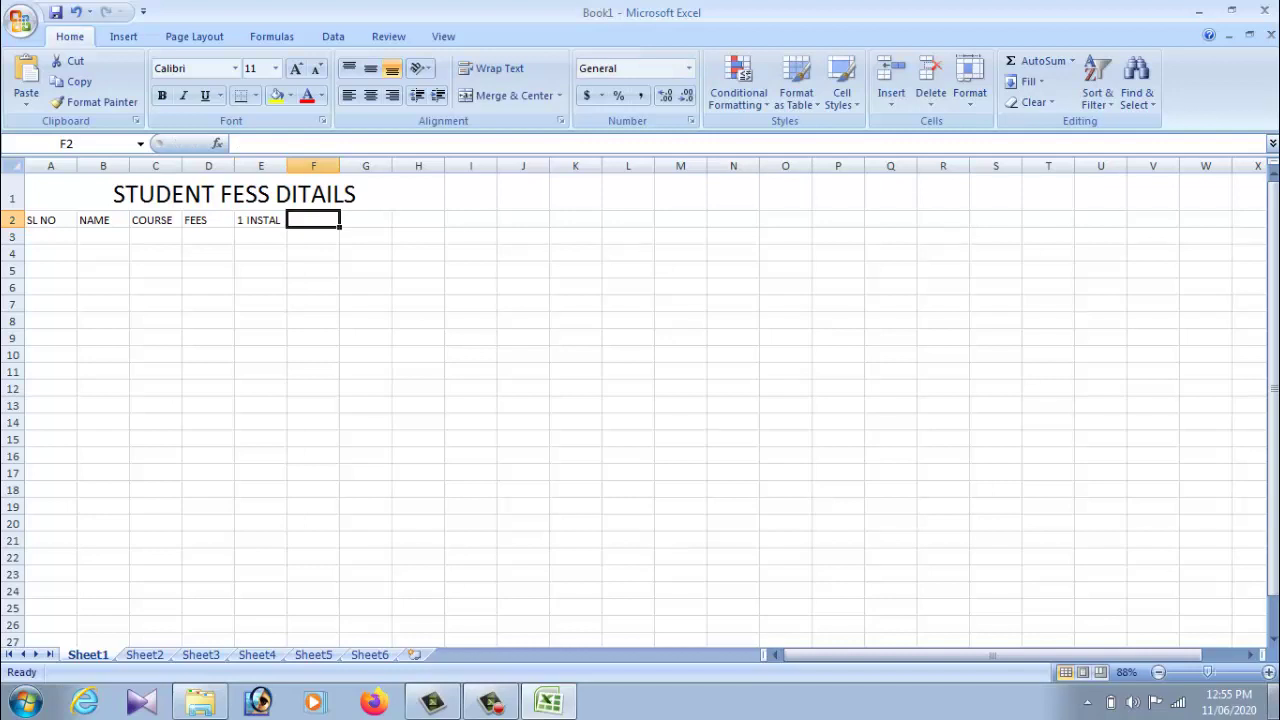
text(2 I)
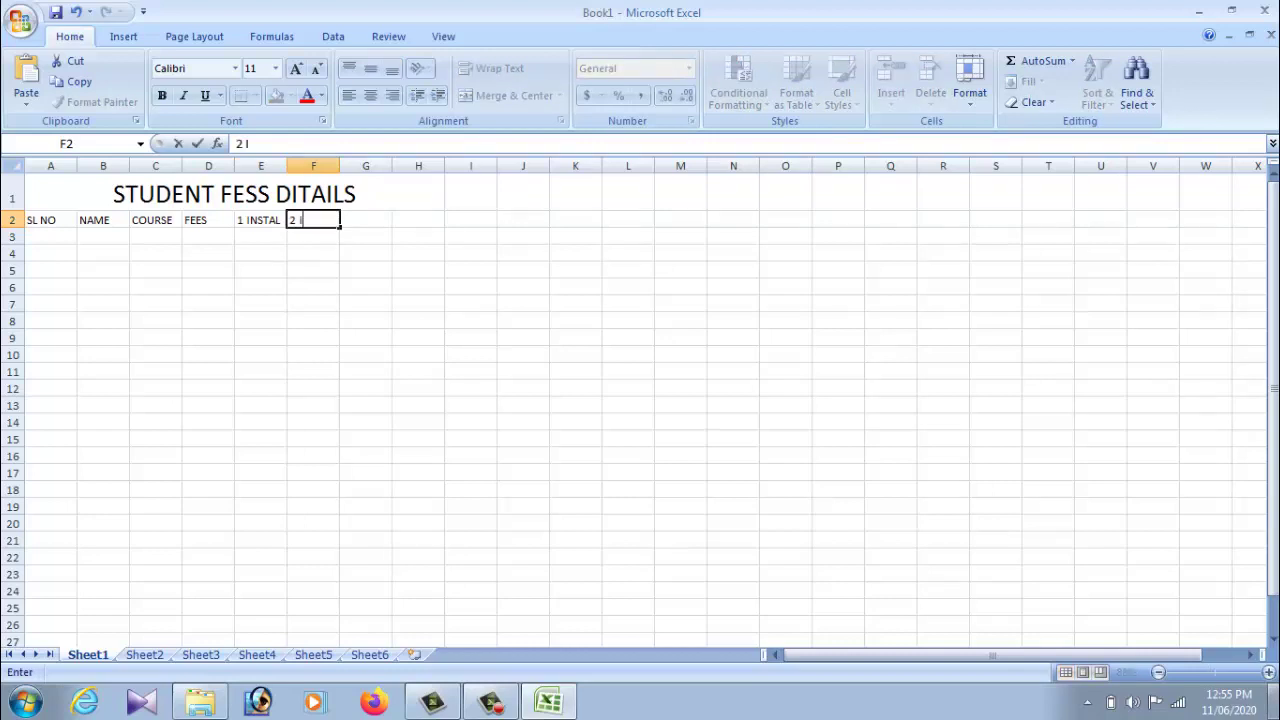
text(NSTAL)
key(Tab)
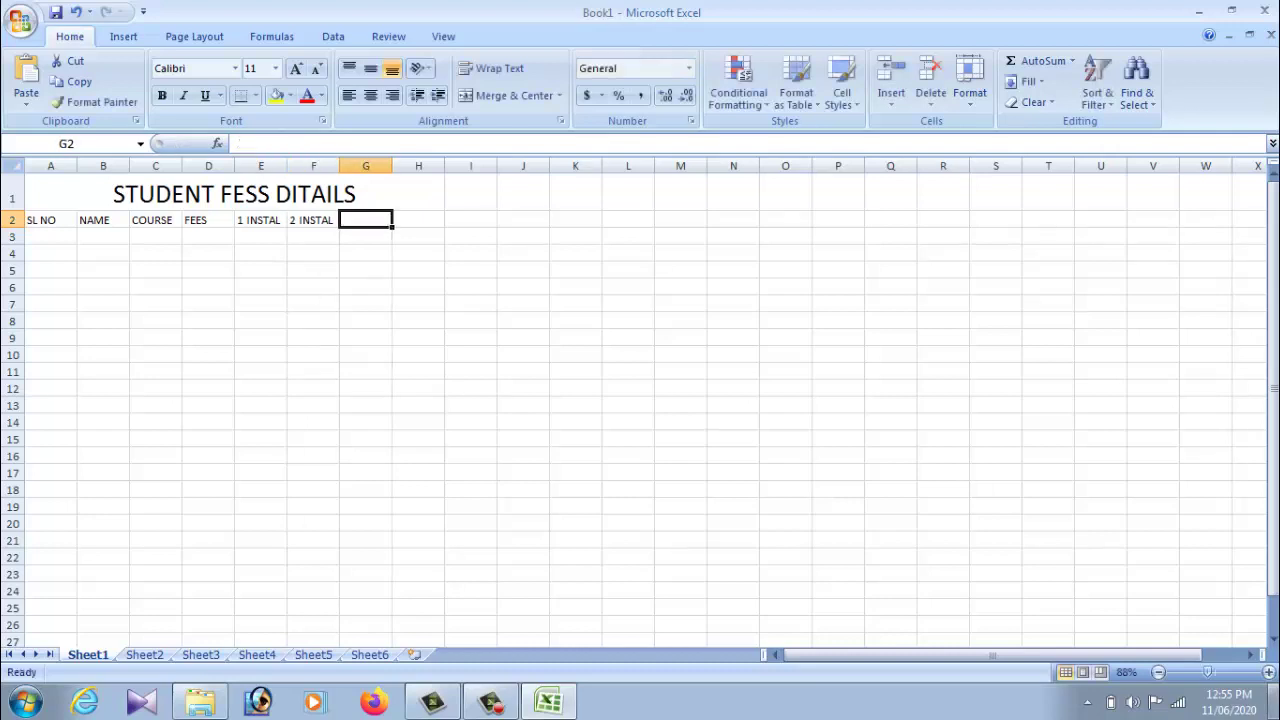
text(PAIS)
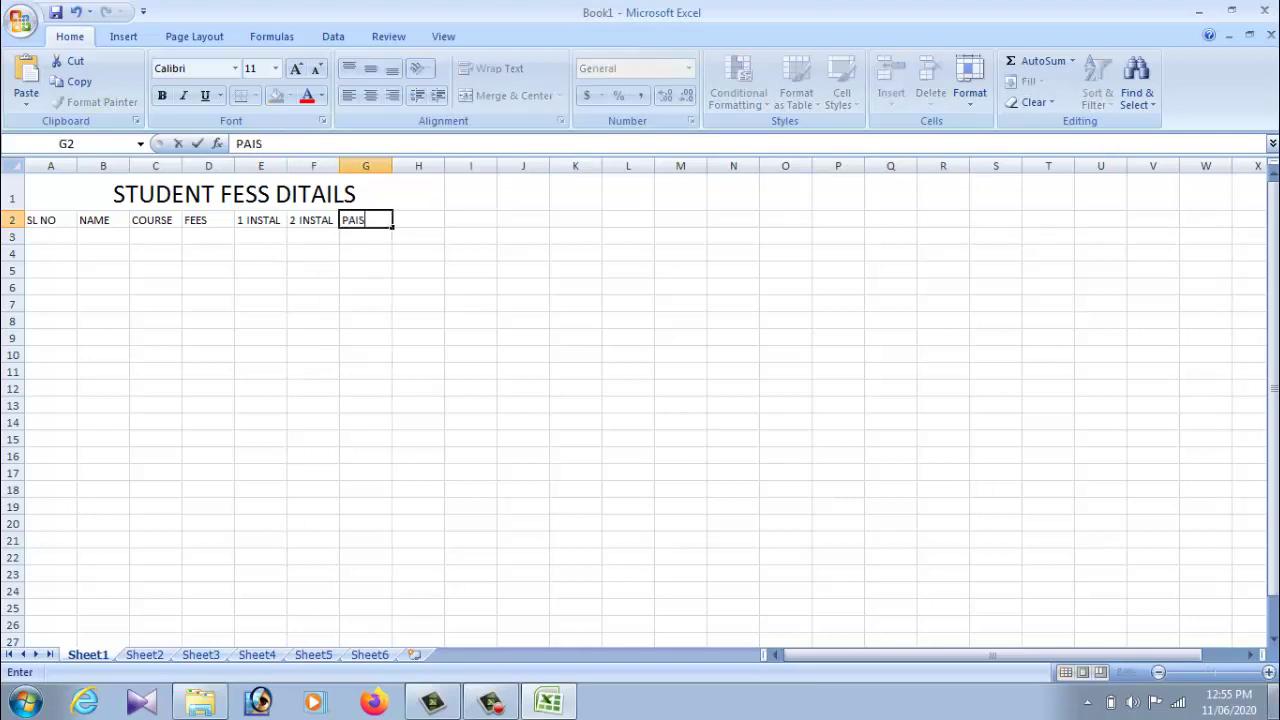
key(BackSpace)
text(D)
key(Tab)
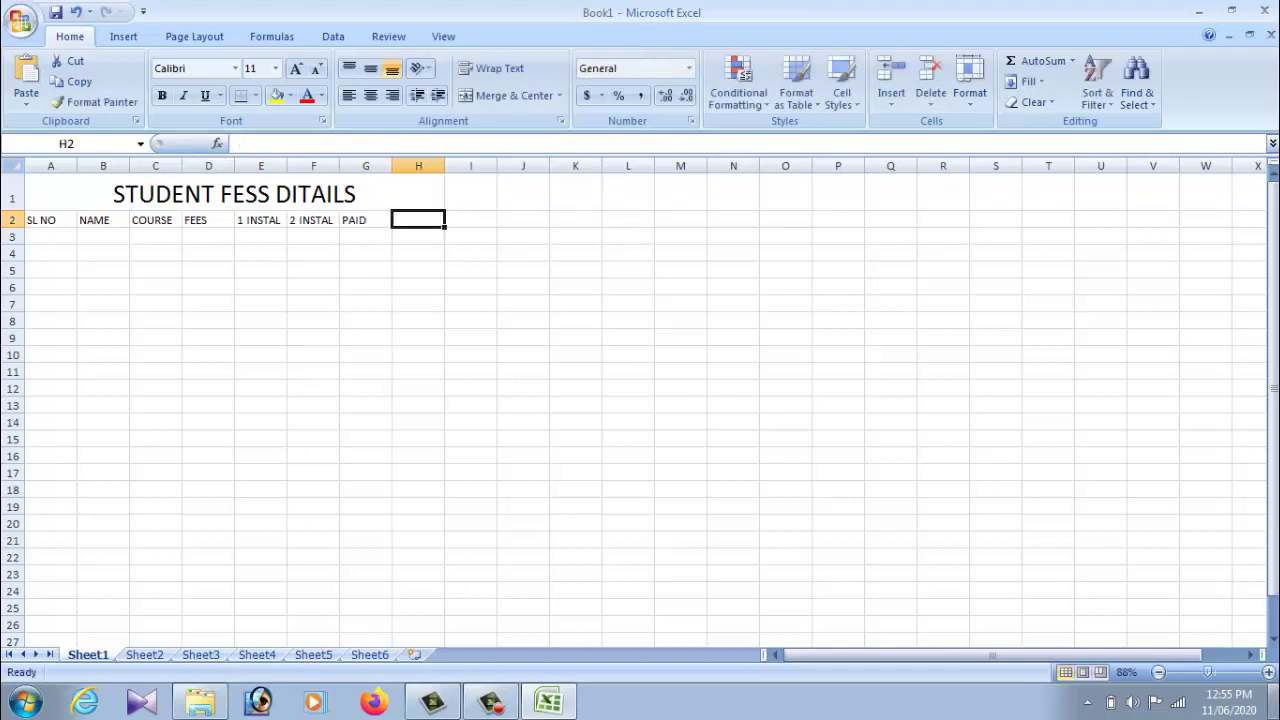
text(BA)
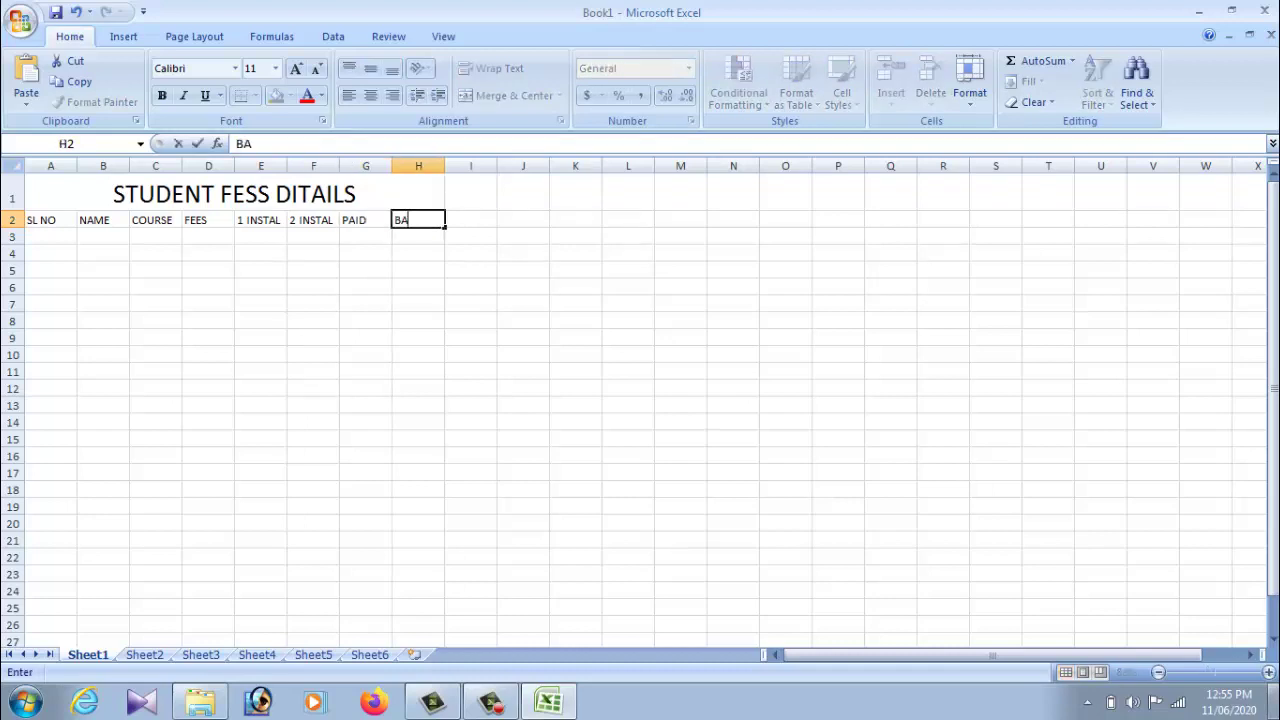
text(LANCE)
click(205, 390)
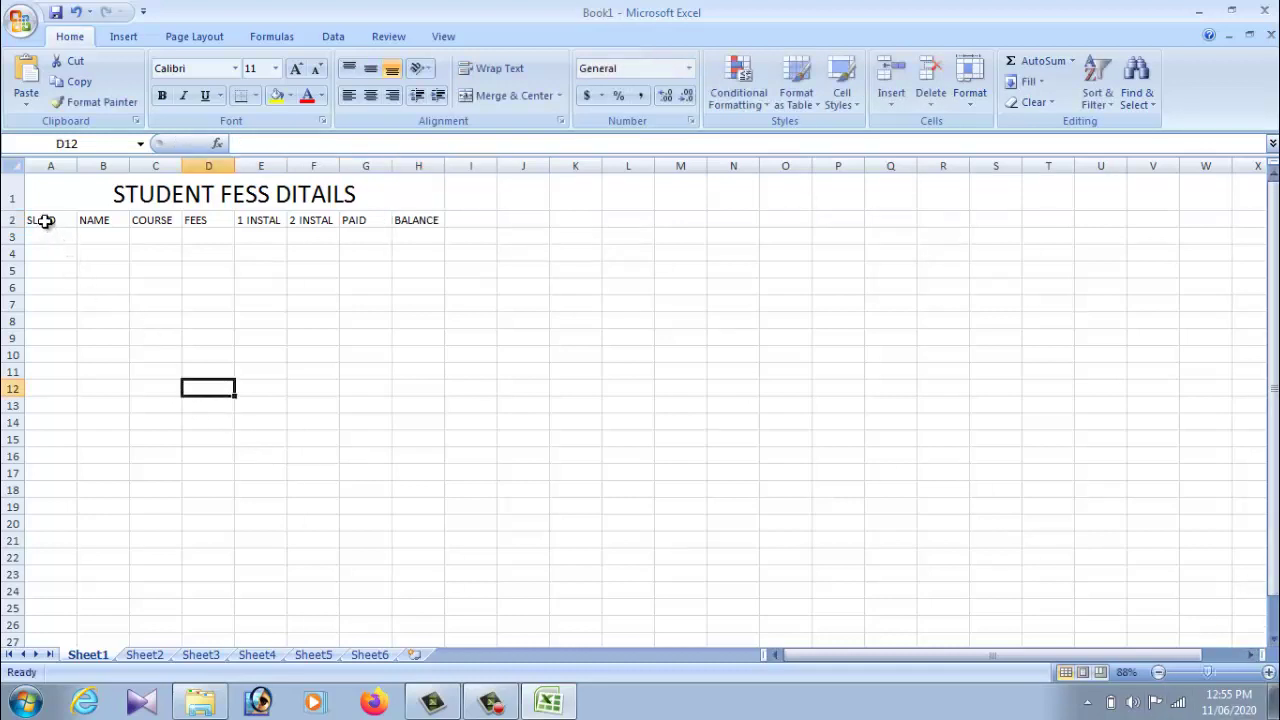
- Make headers A2:H2 bold and increase their font size to 16
click(418, 221)
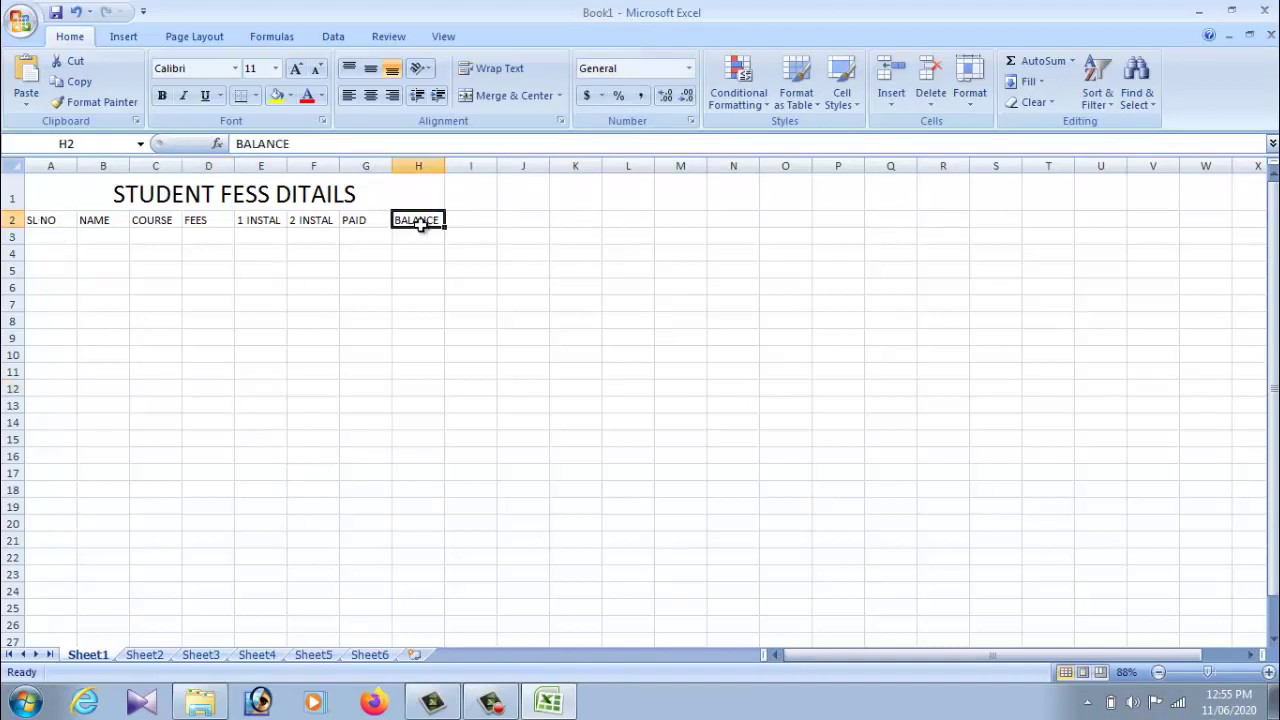
click(476, 223)
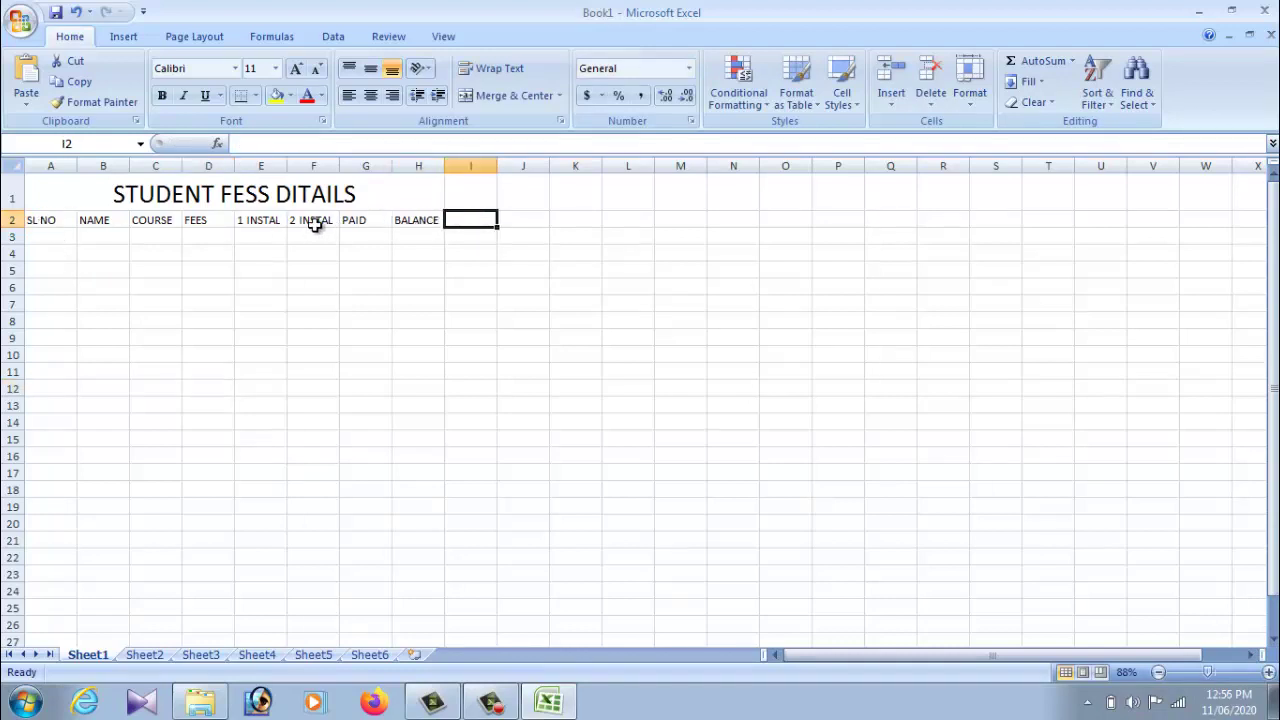
click(265, 237)
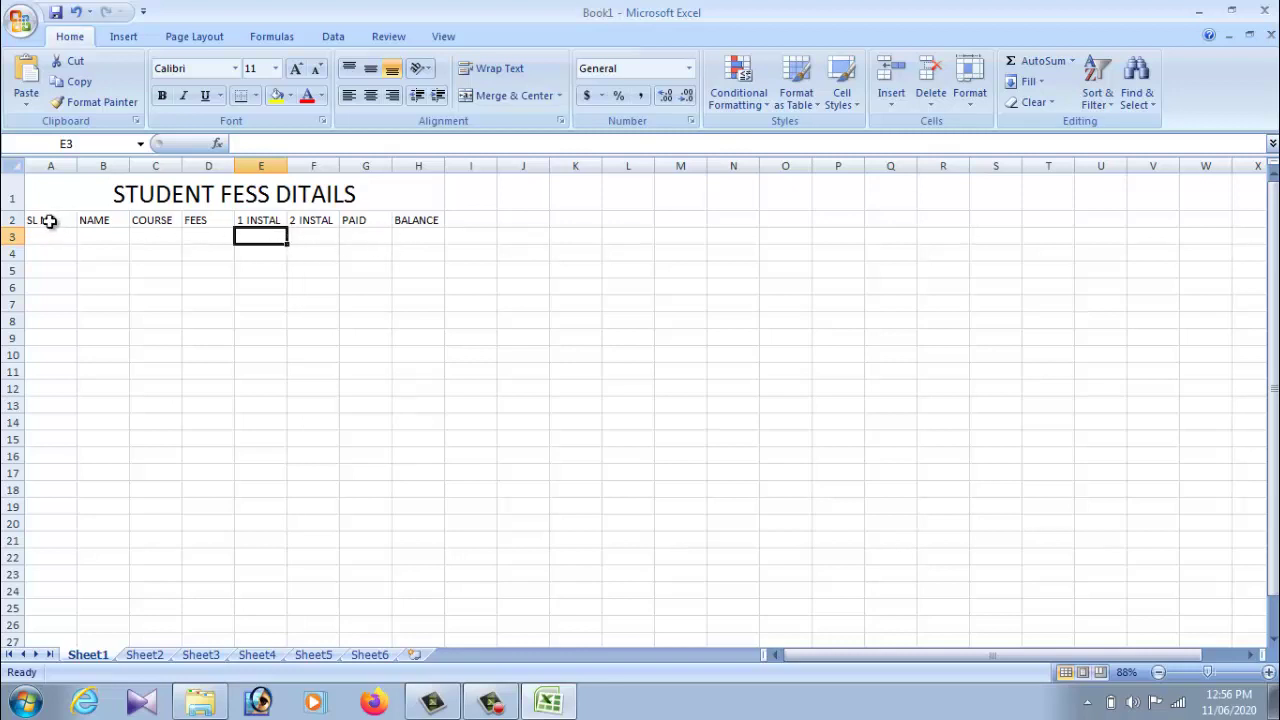
drag(49, 221, 414, 221)
click(418, 270)
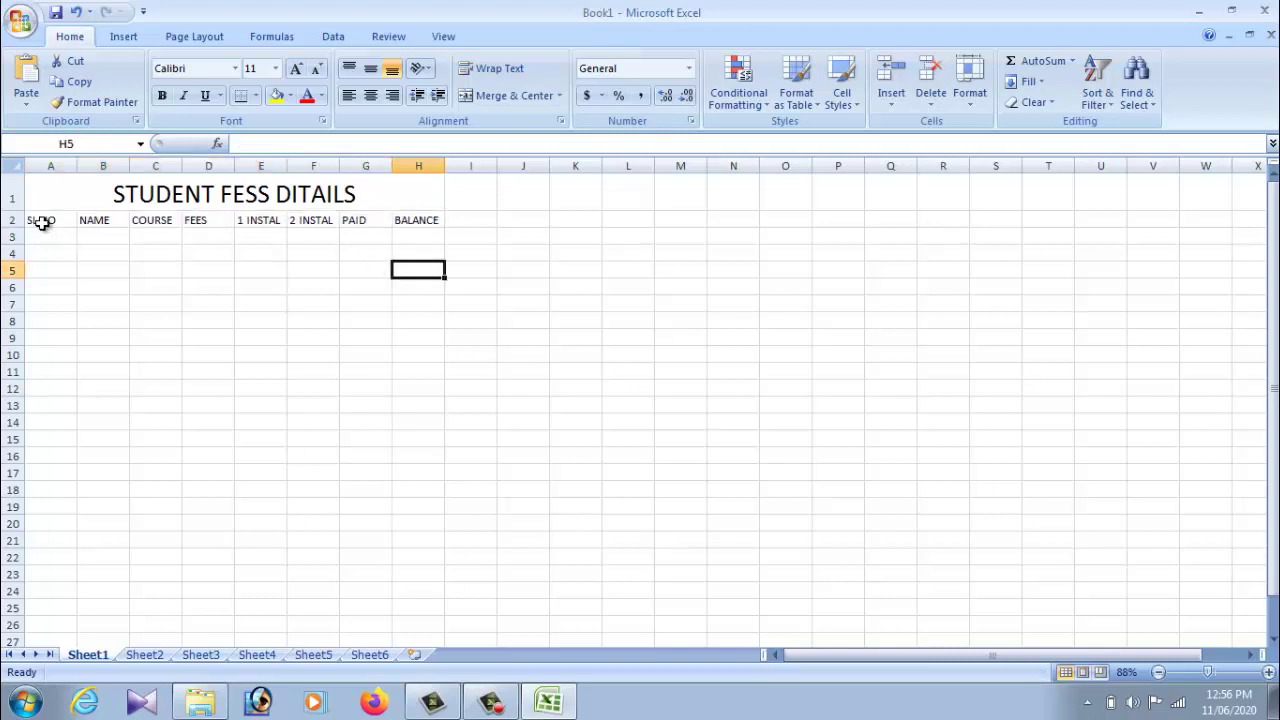
drag(42, 223, 414, 229)
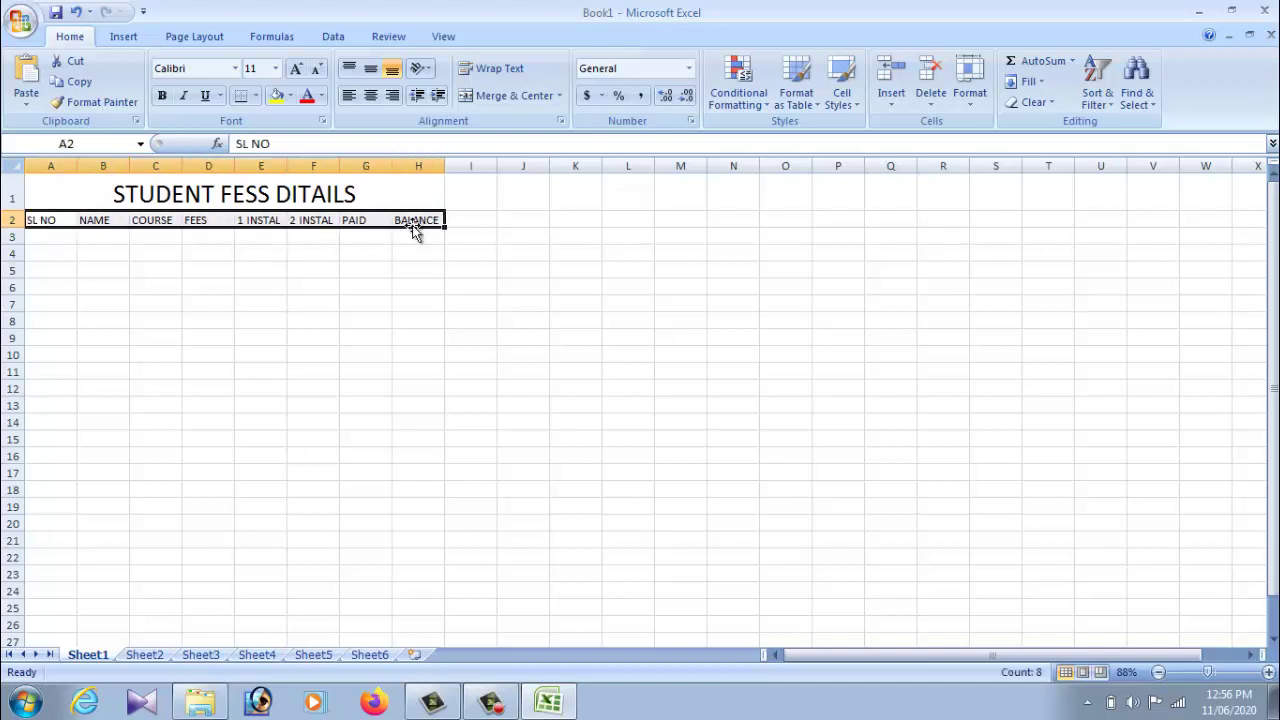
click(162, 96)
click(296, 69)
click(296, 69)
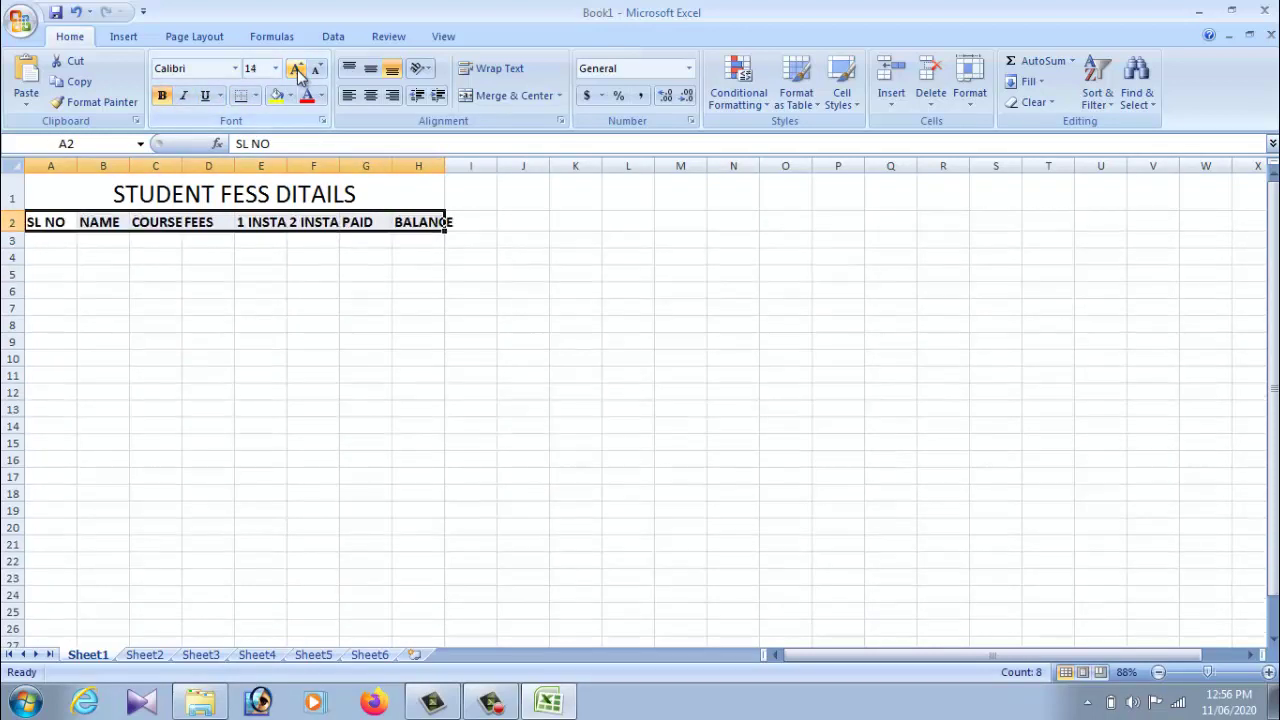
click(296, 69)
click(362, 380)
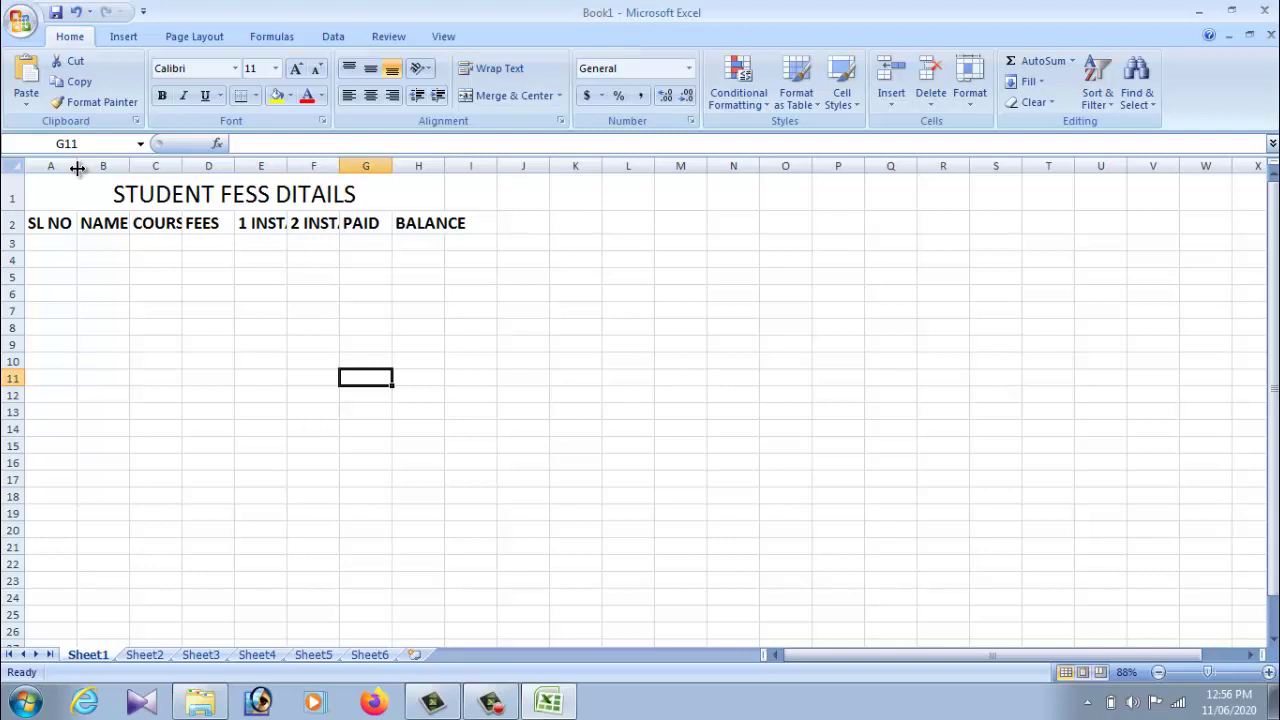
- Resize columns A through H so SL NO, 1 INSTAL, 2 INSTAL, PAID and BALANCE headings fit
drag(77, 168, 840, 169)
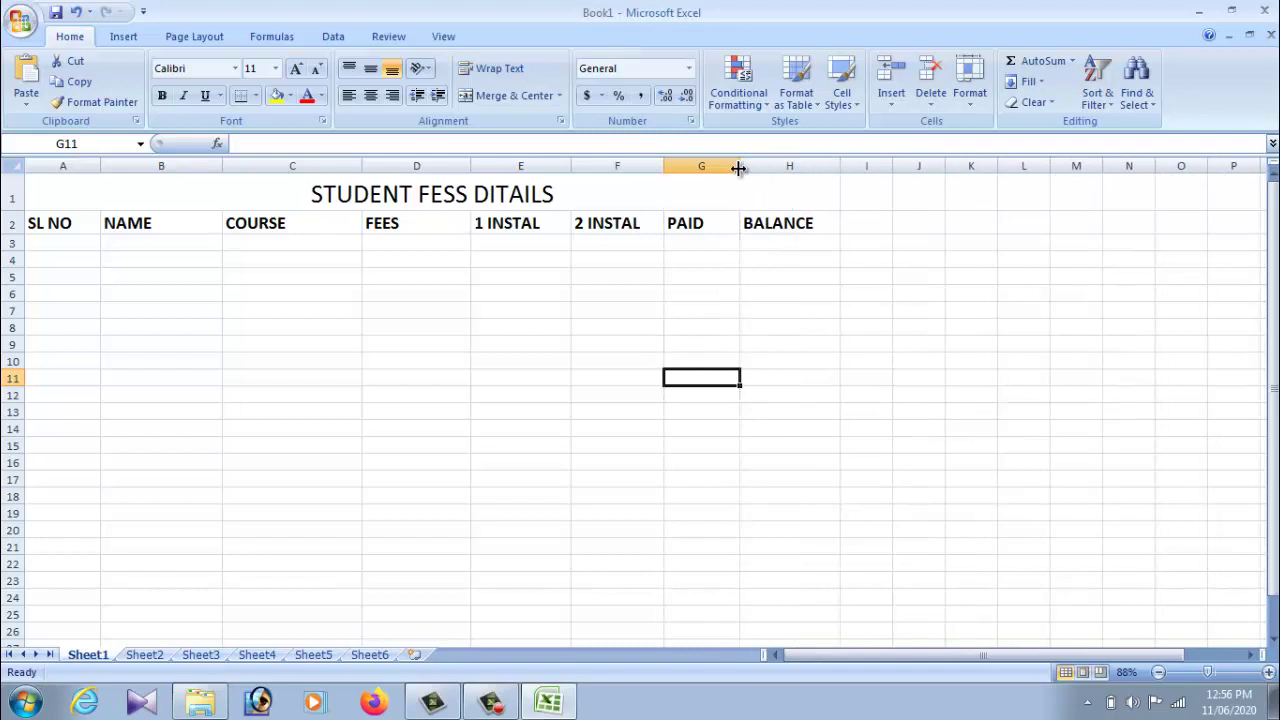
drag(740, 167, 765, 168)
click(61, 249)
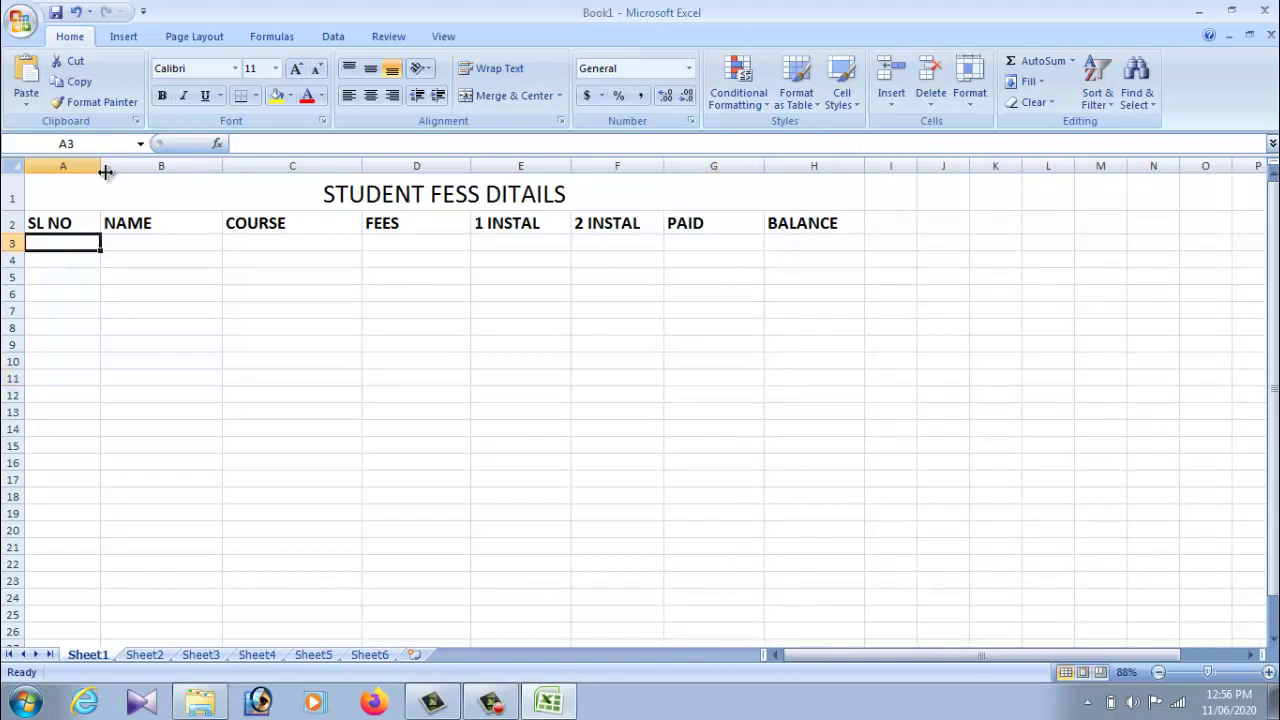
drag(102, 166, 81, 167)
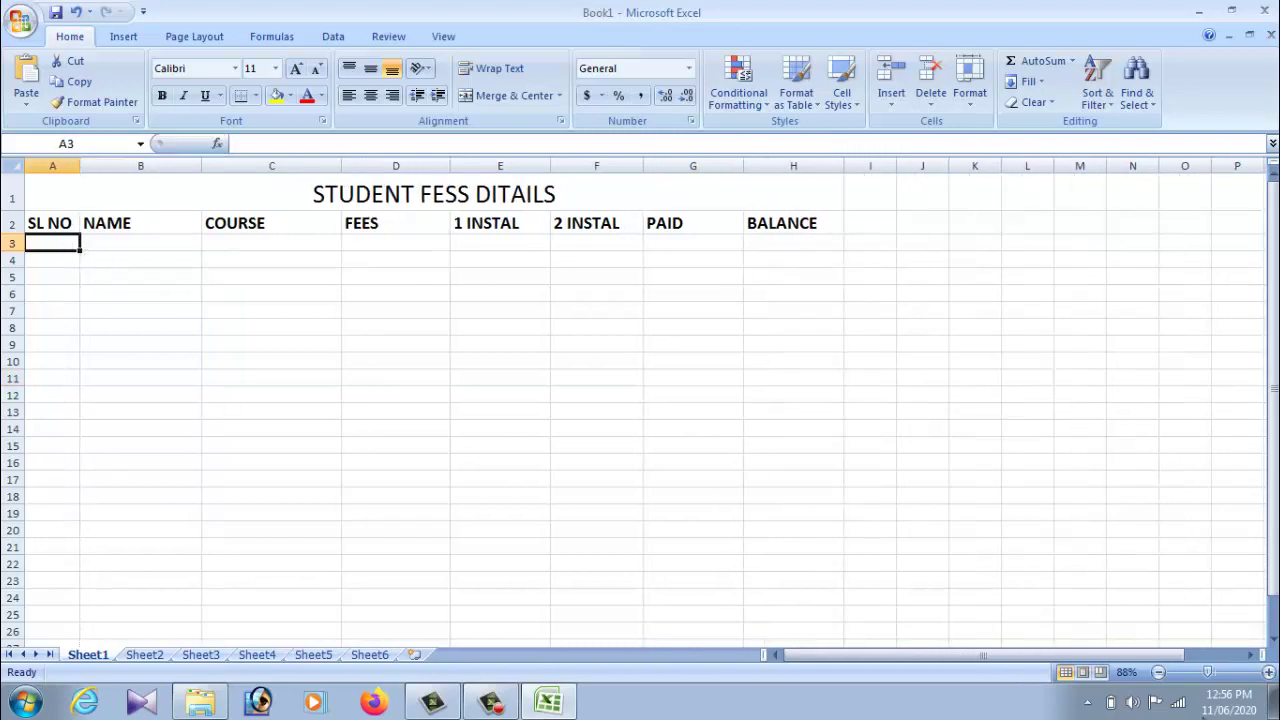
- Fill row 3 with serial 1, the student's name, course PGDCA and fees 5560
text(01)
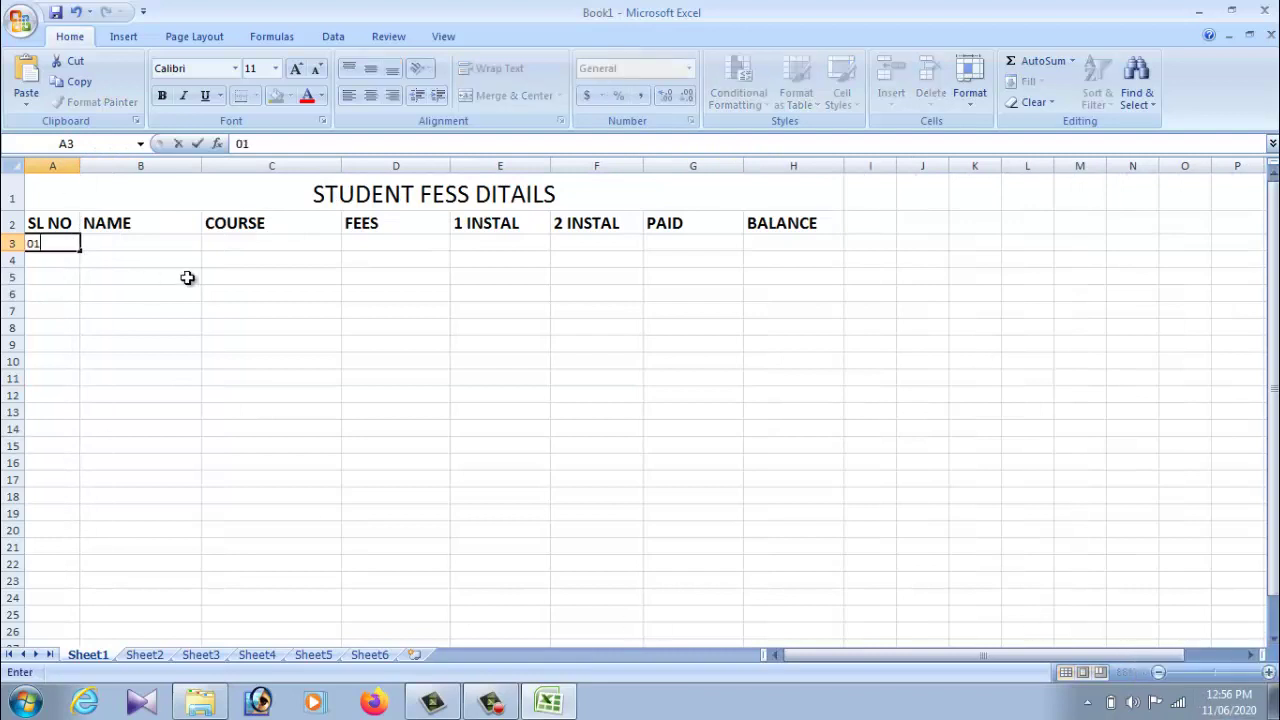
click(164, 251)
text(GURU)
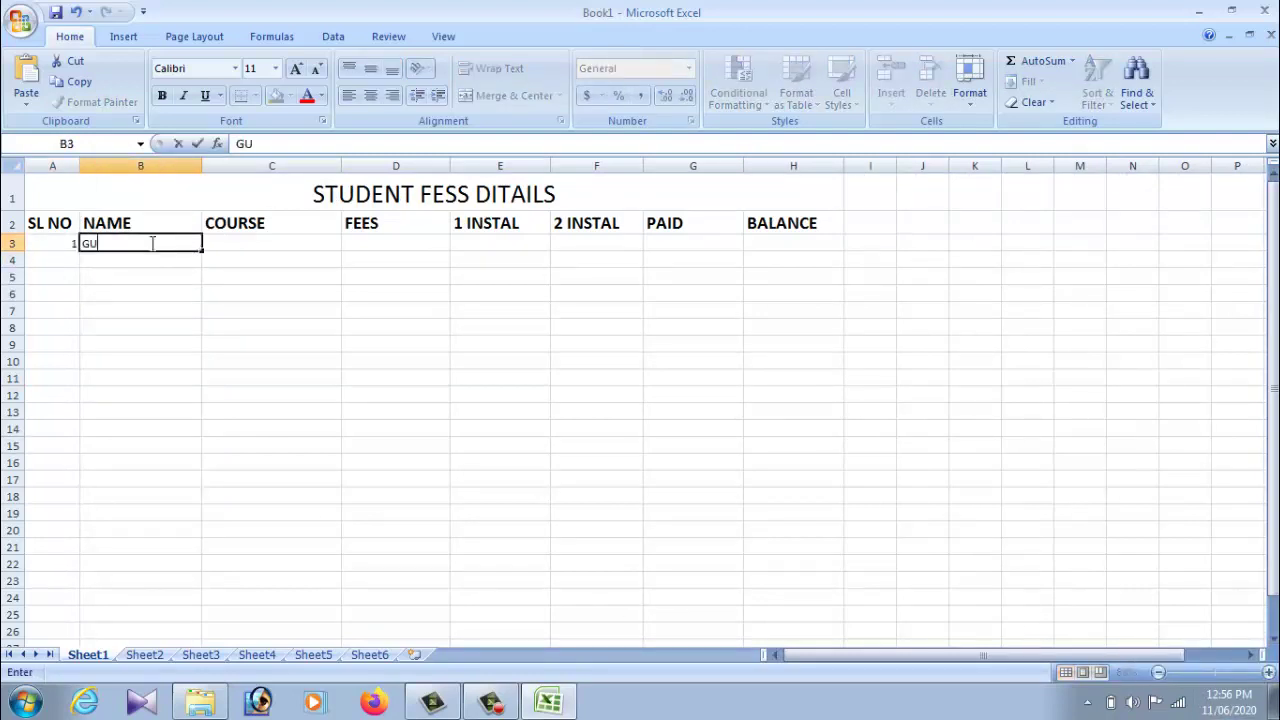
click(290, 243)
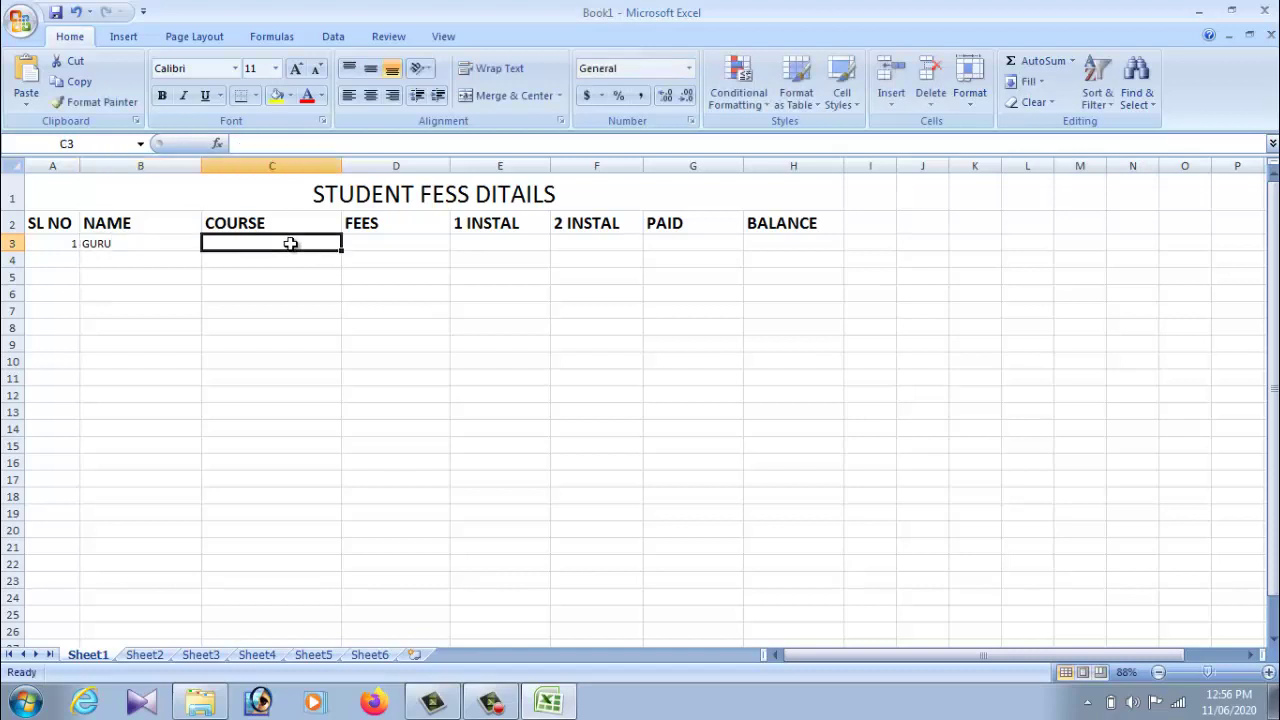
text(PGDCA)
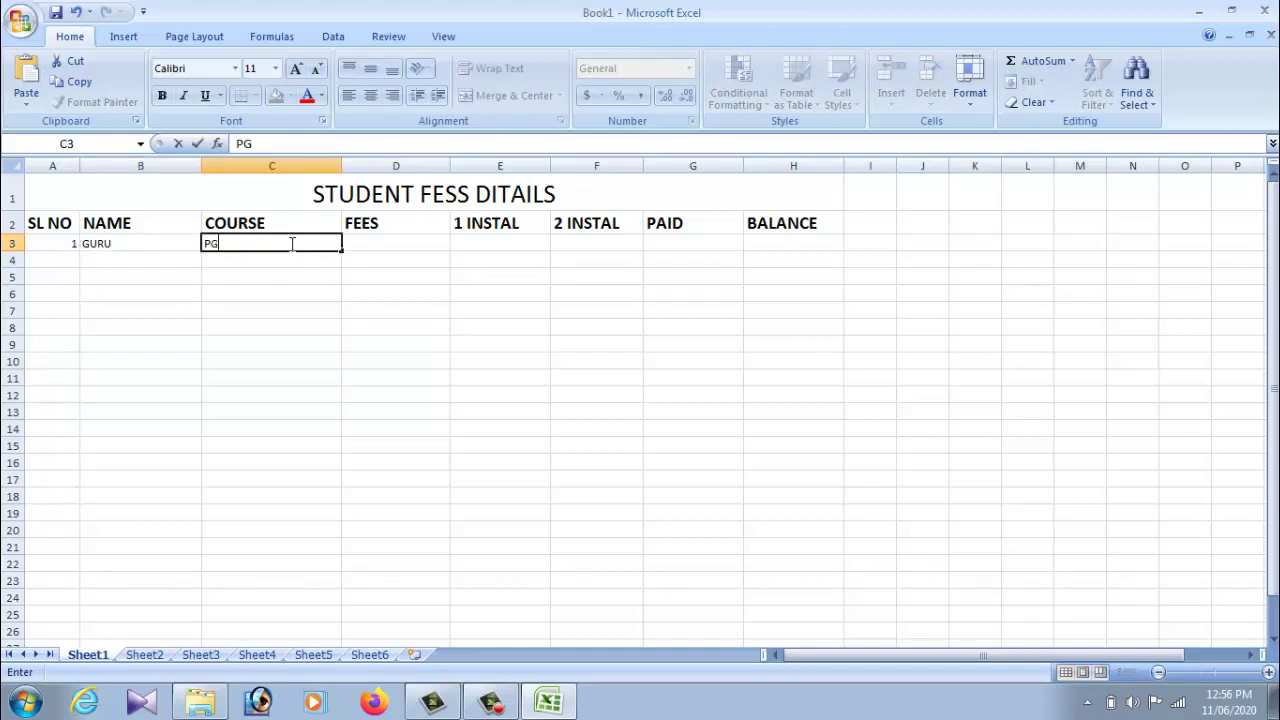
click(399, 241)
text(55600)
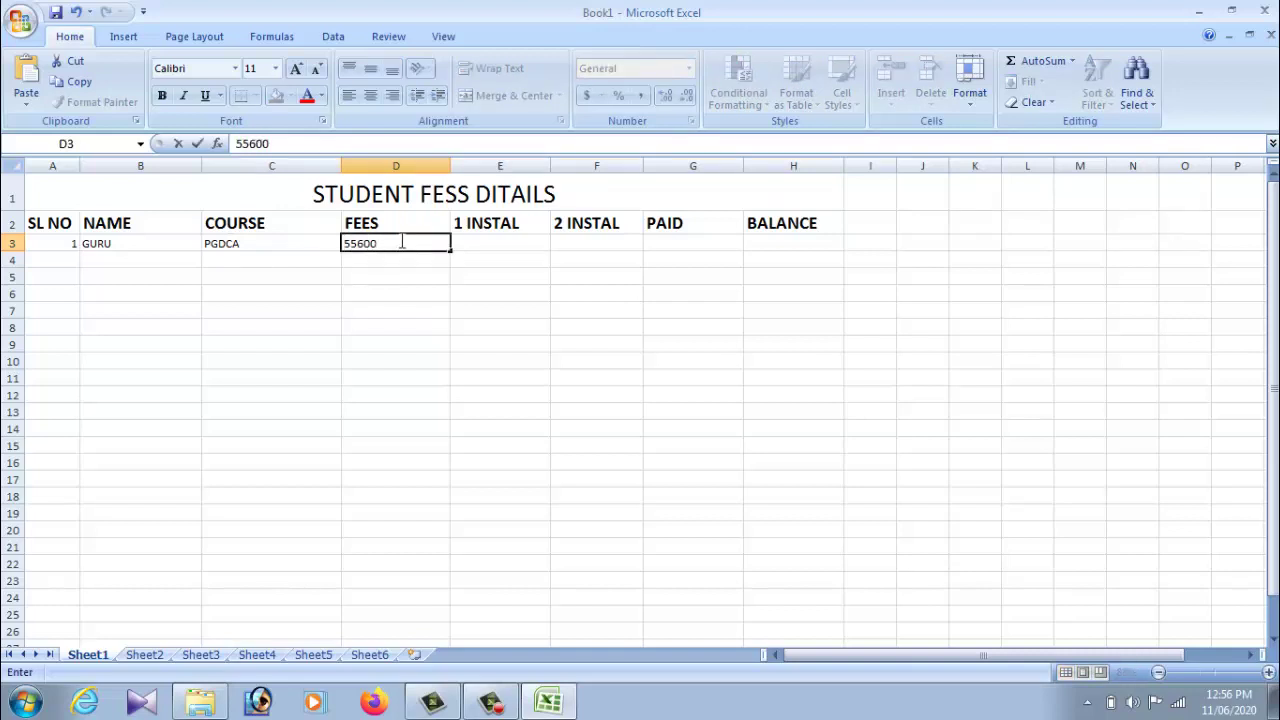
key(BackSpace)
click(485, 239)
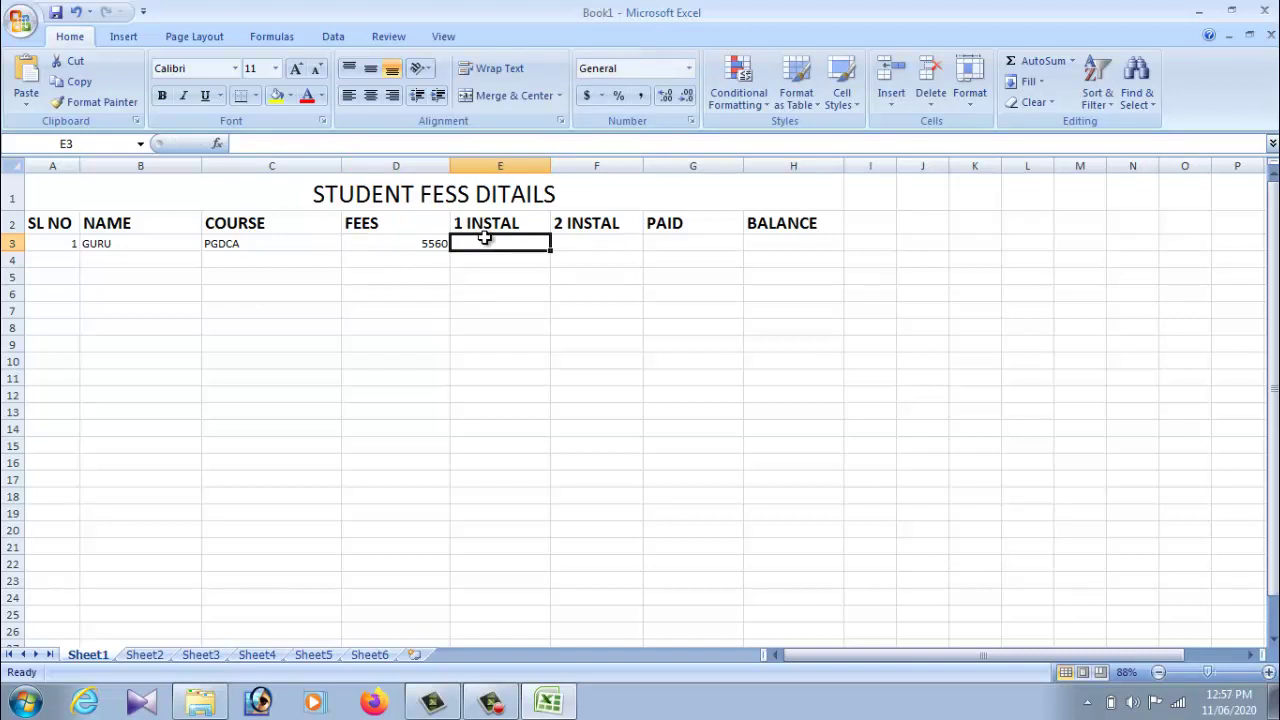
- Enter the second record in row 4: serial 2, the student's name, CTTC, fees 5500
click(103, 257)
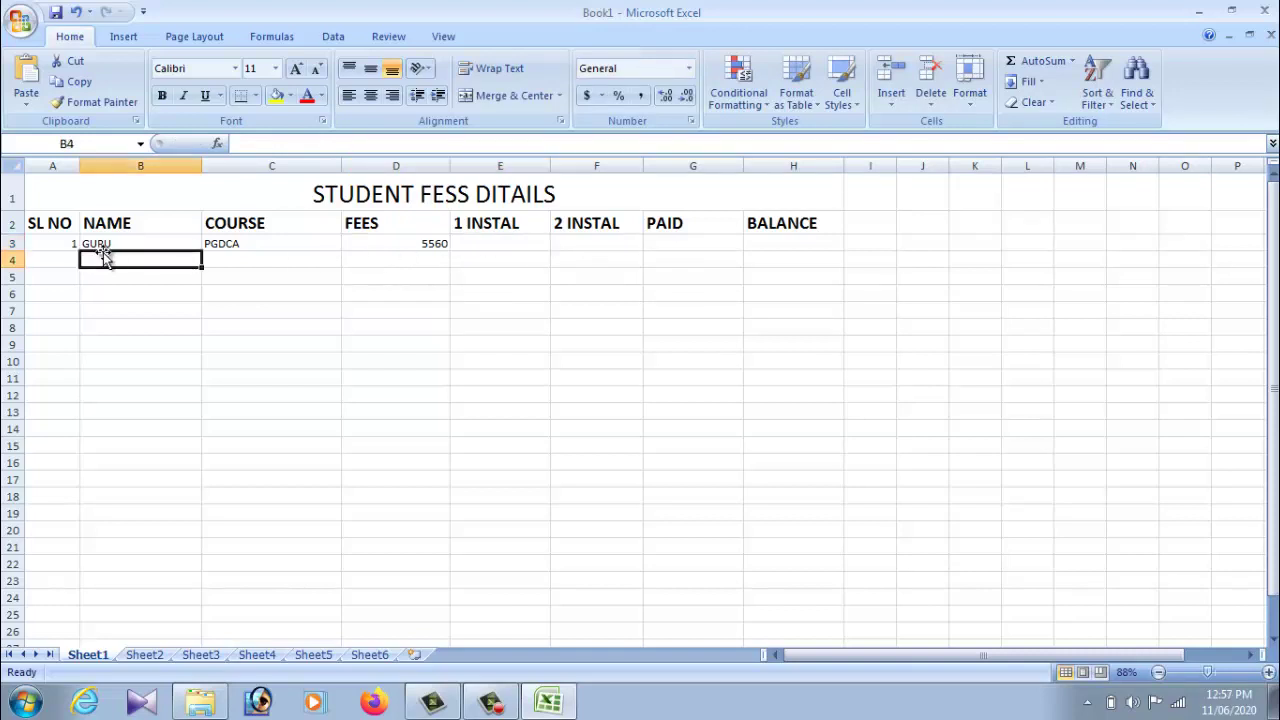
text(02)
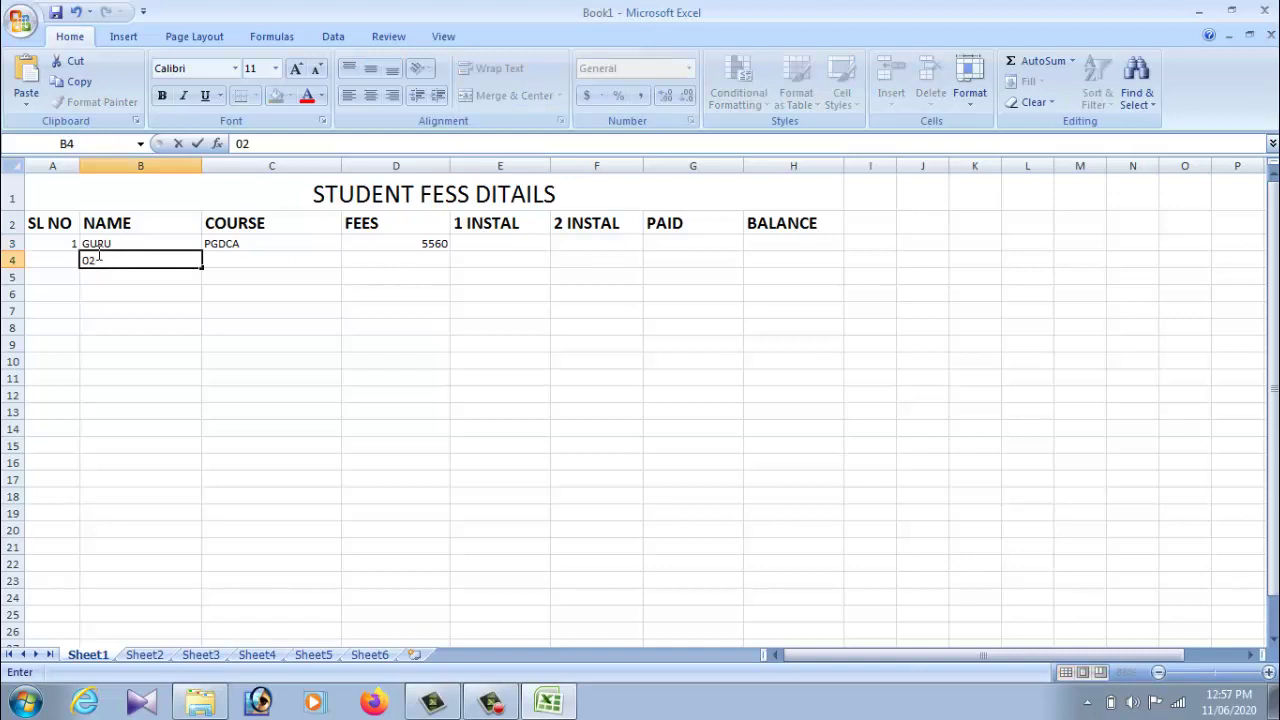
key(BackSpace)
key(BackSpace)
click(56, 259)
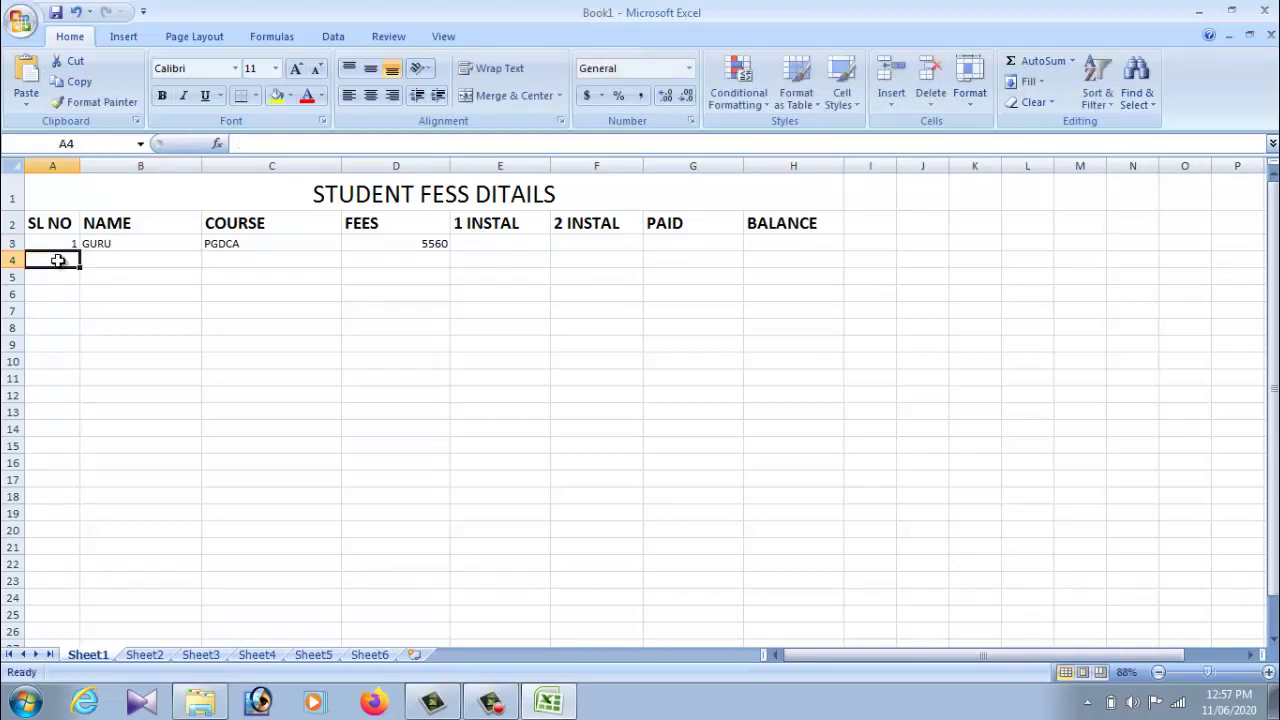
text(2)
click(114, 261)
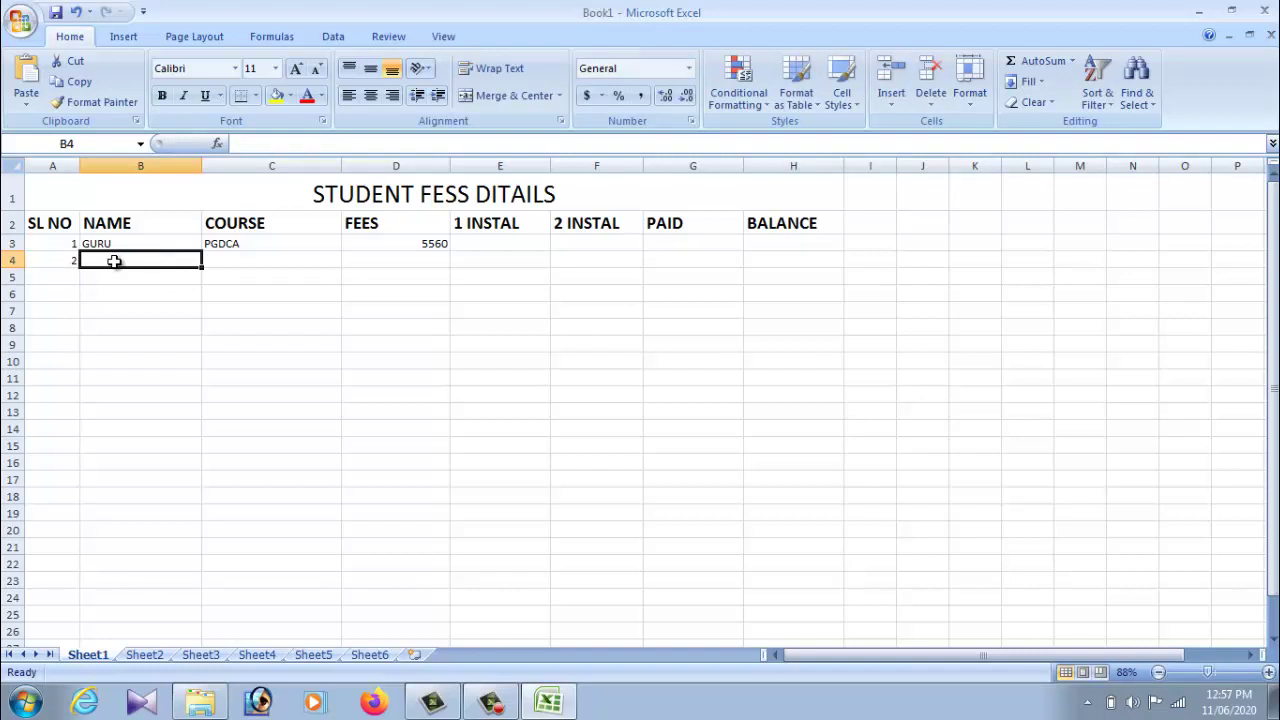
text(SUJAR)
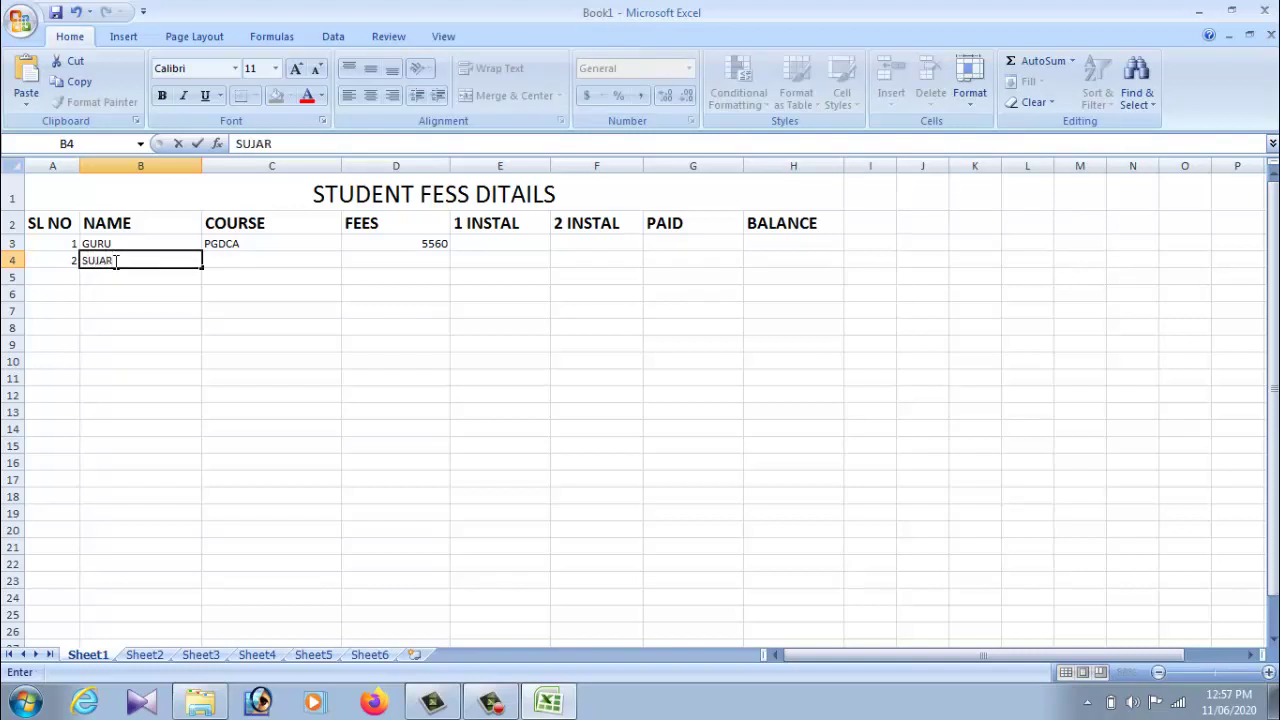
key(BackSpace)
text(TA)
click(257, 260)
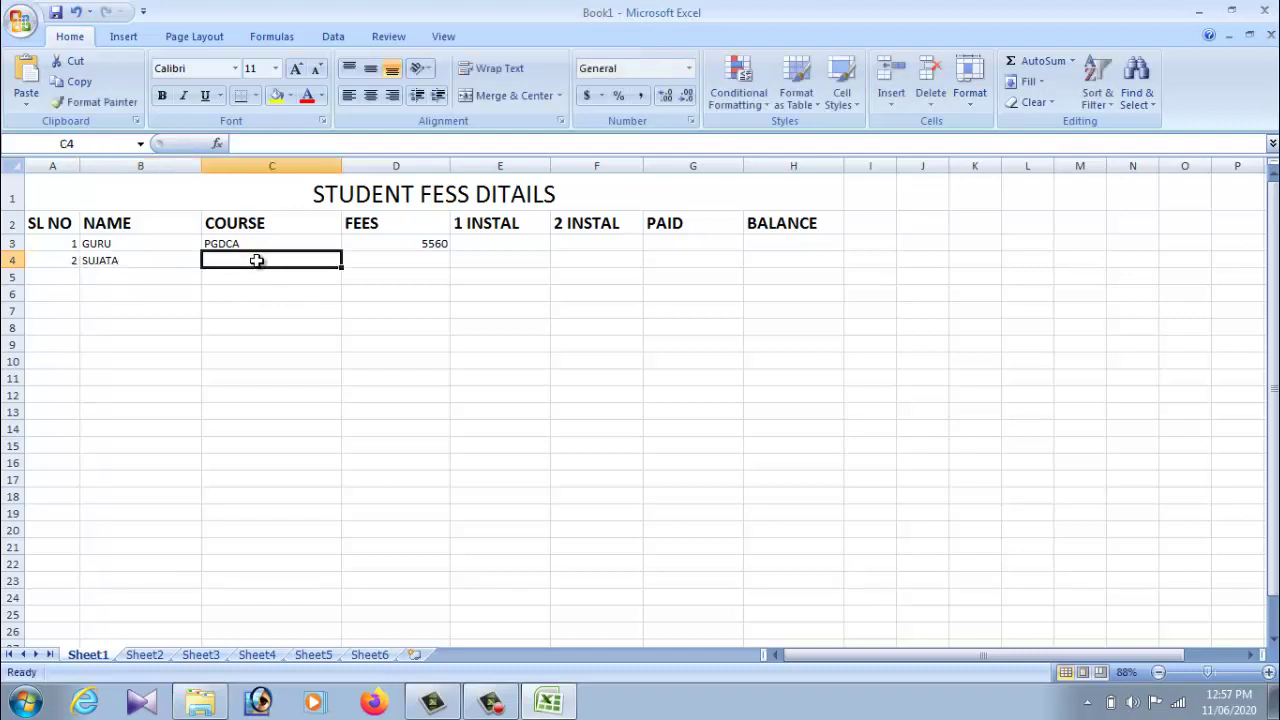
text(CTT)
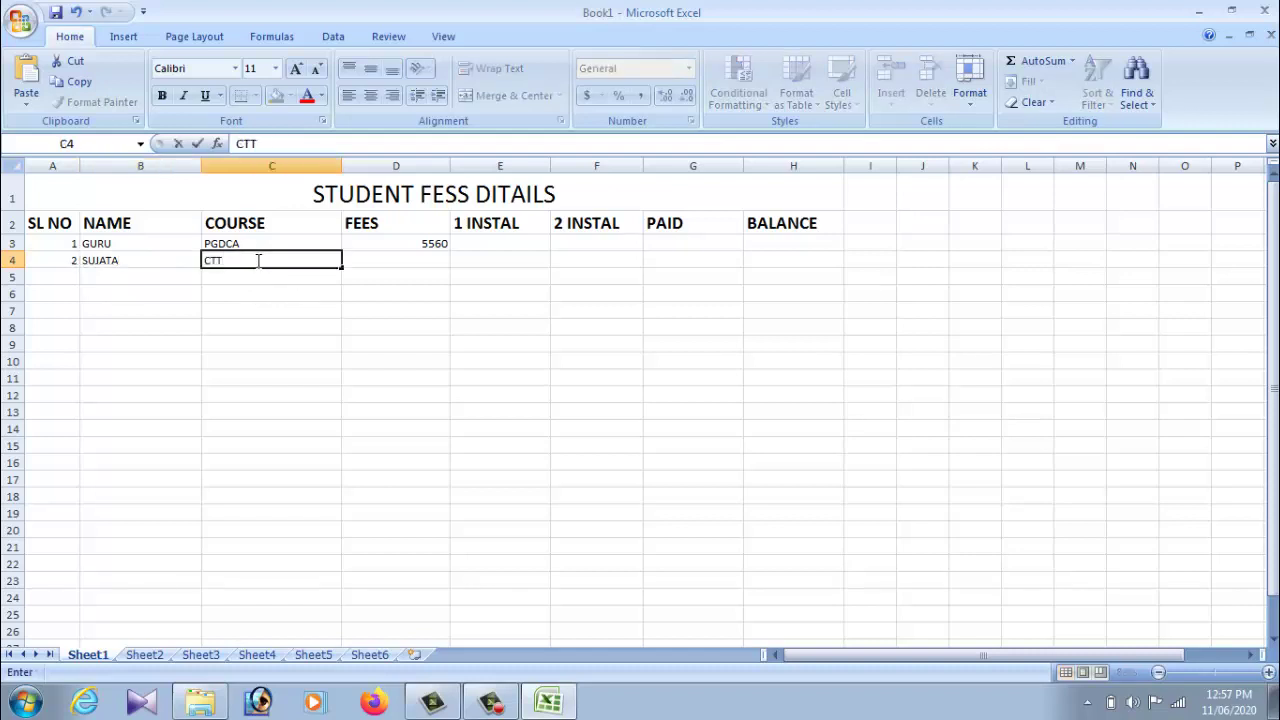
text(C)
click(390, 262)
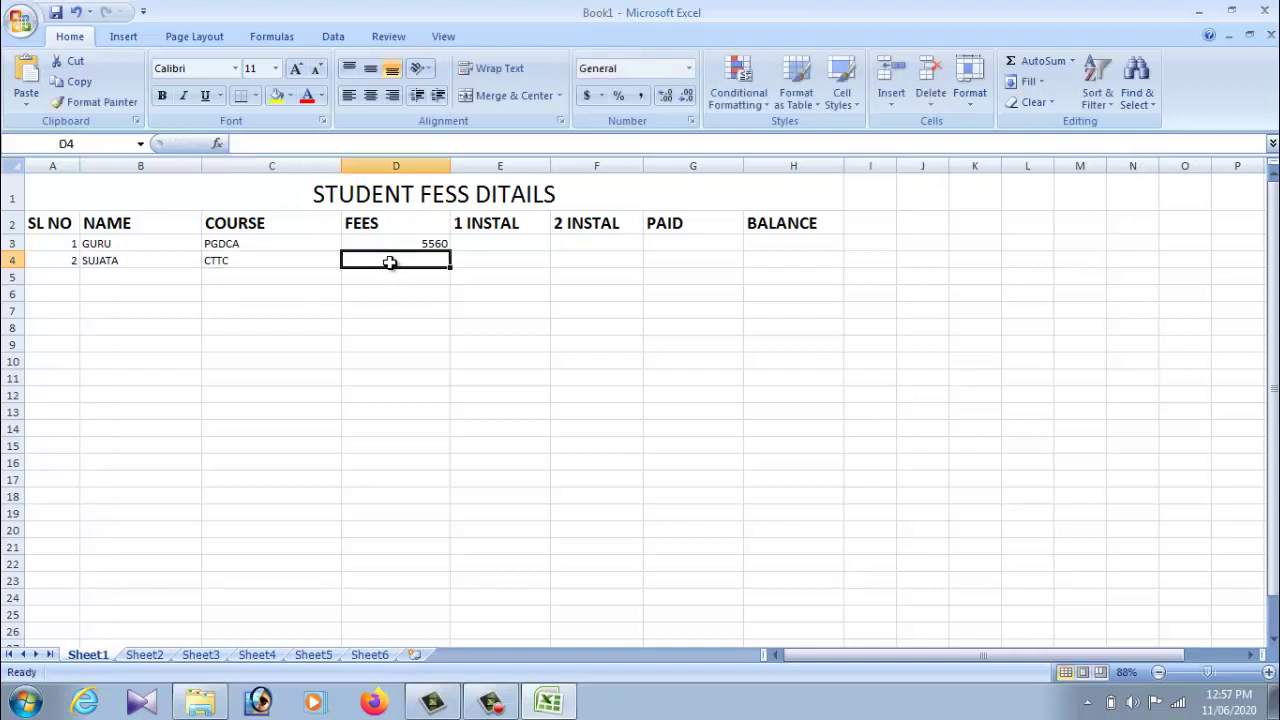
text(5500)
click(475, 262)
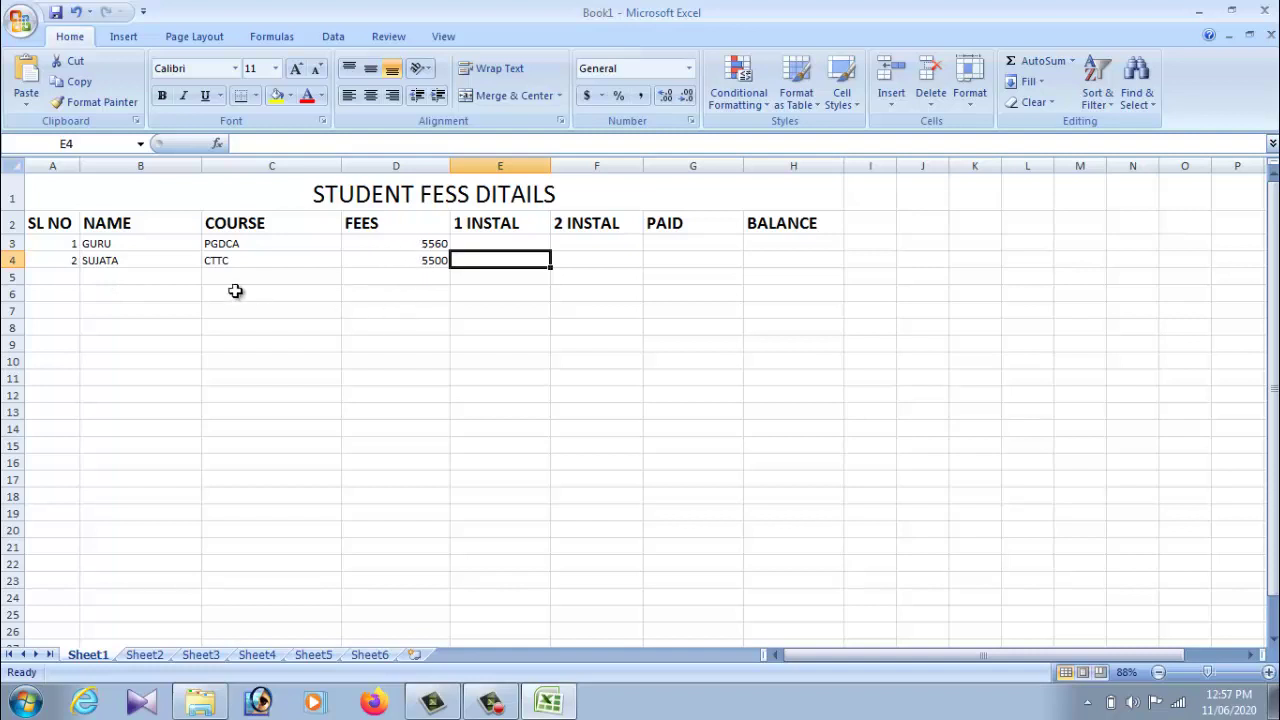
- Enter the third record in row 5: serial 3, the student's name, DAP, fees 3500
click(101, 279)
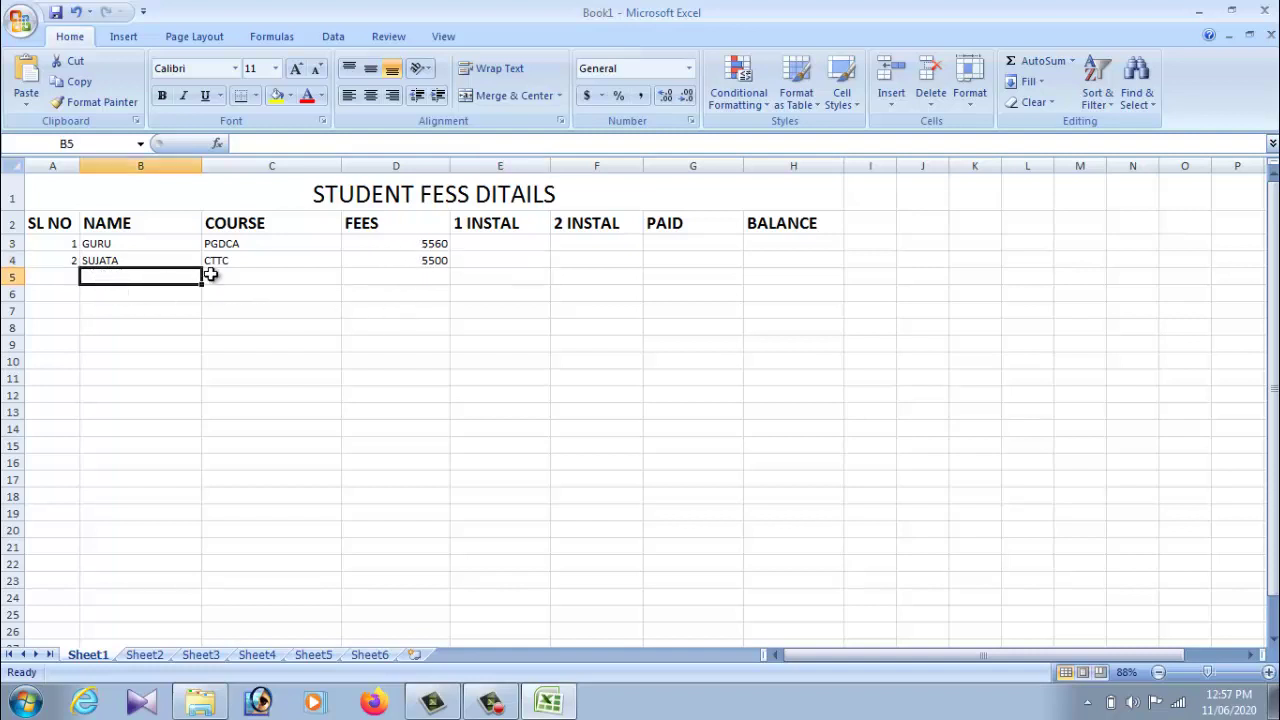
click(60, 277)
text(3)
click(118, 283)
text(SUMITA)
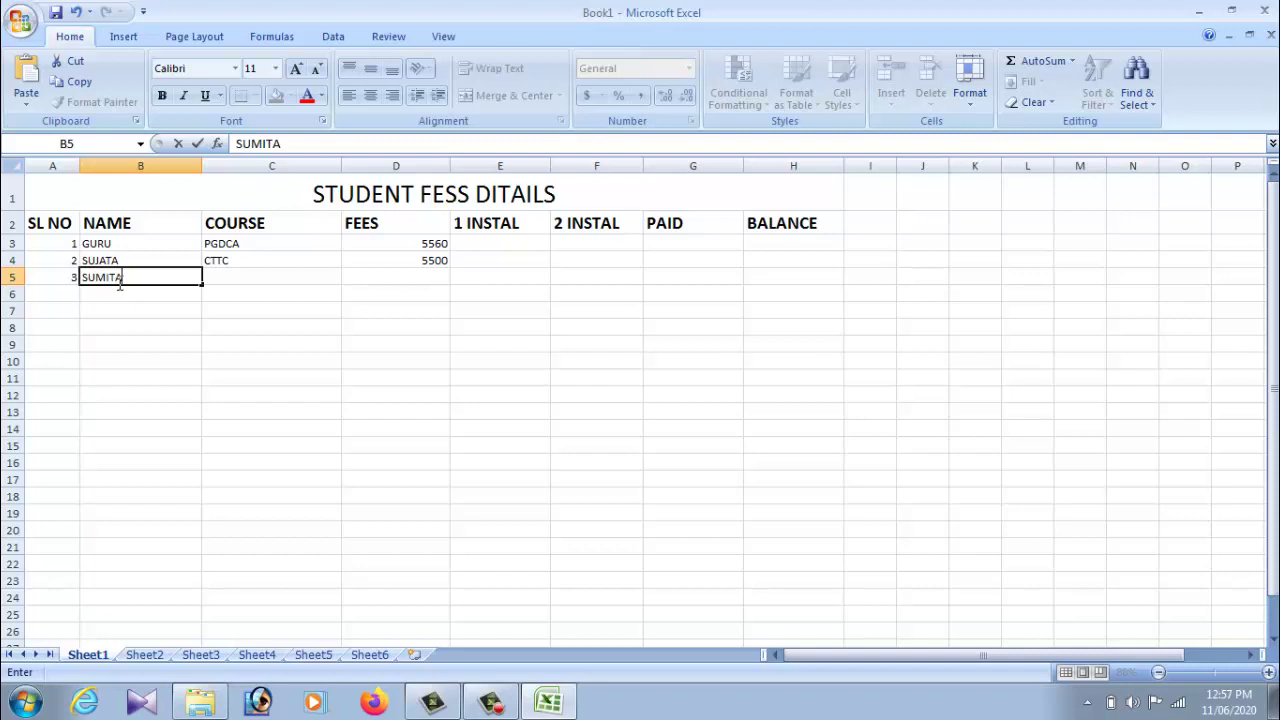
key(BackSpace)
click(243, 279)
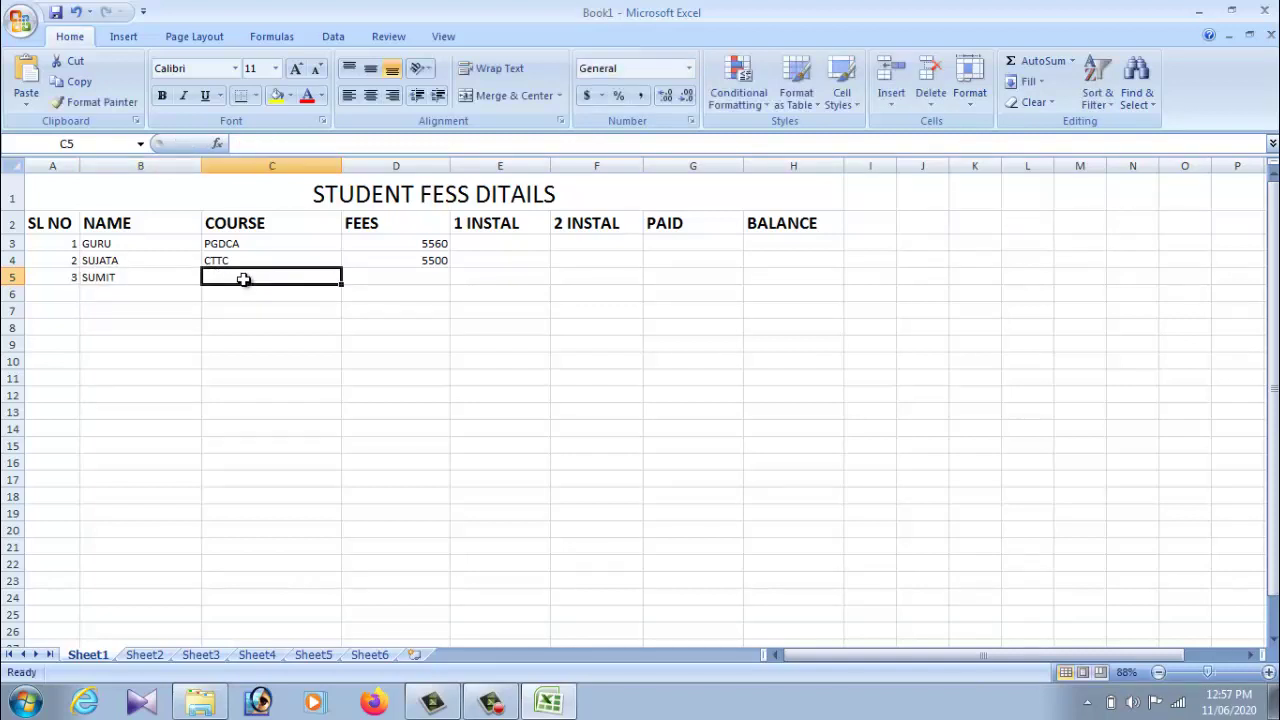
text(DAP)
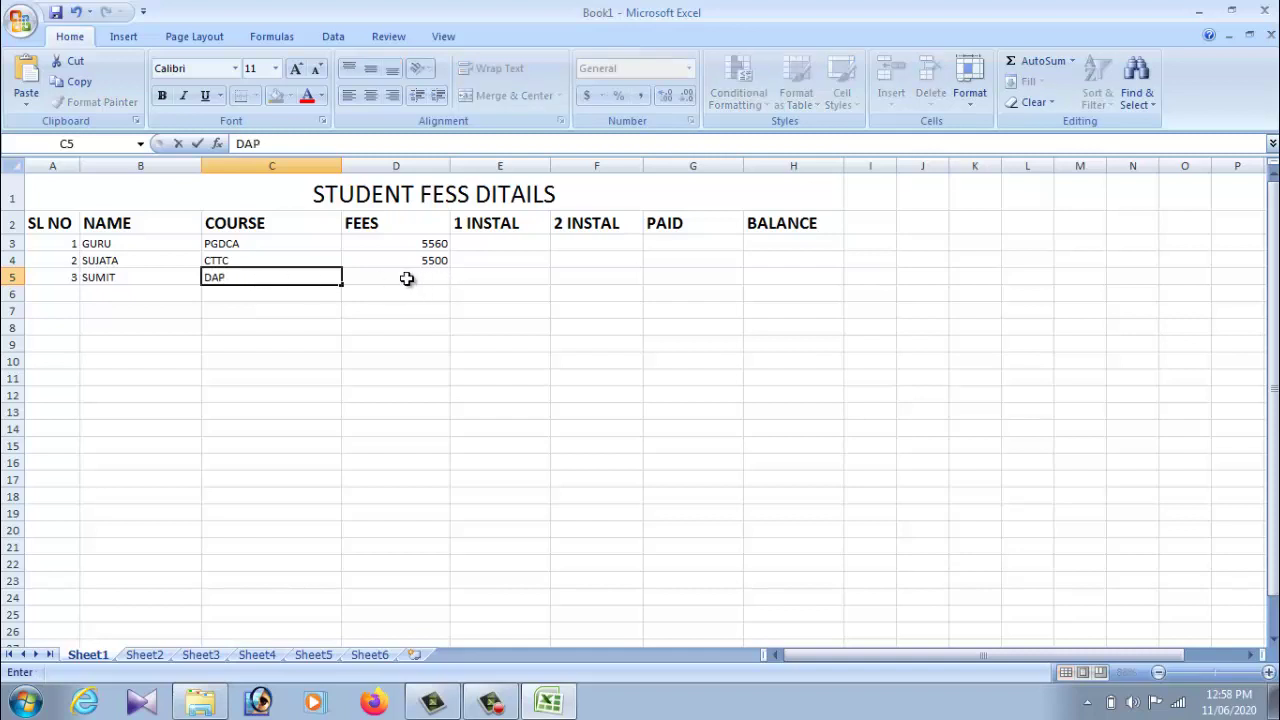
click(406, 278)
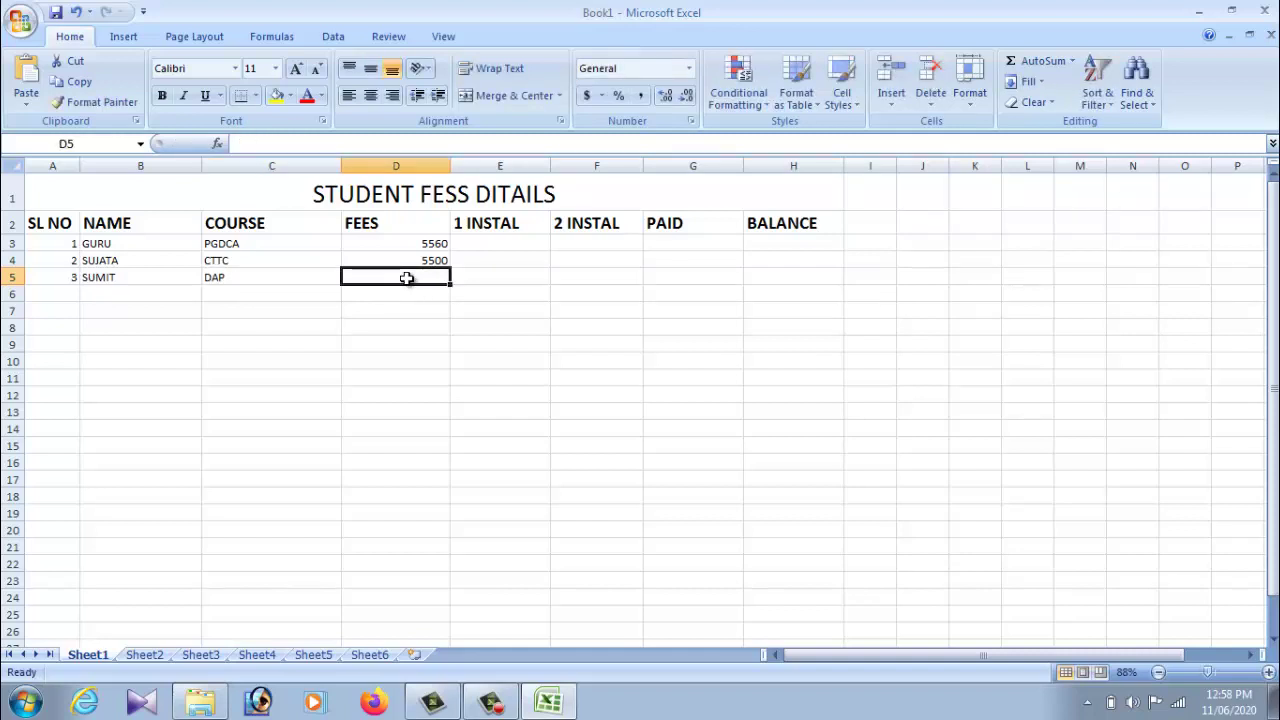
text(3500)
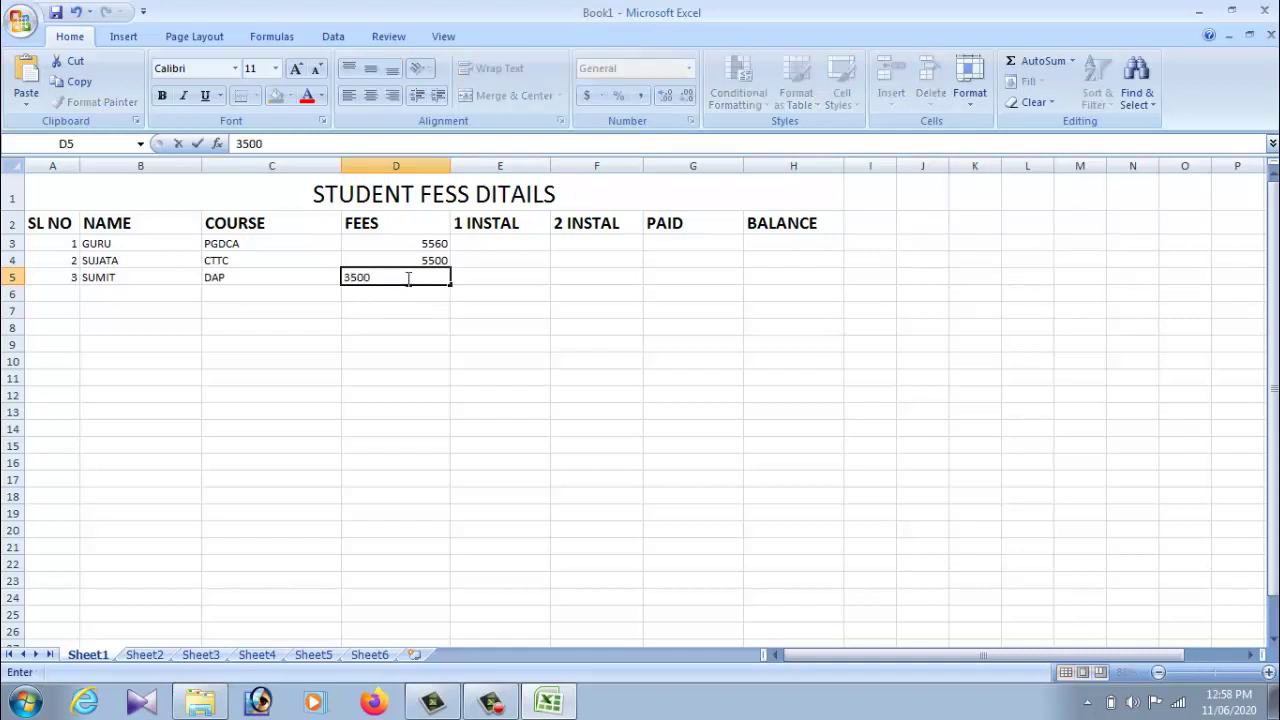
click(498, 247)
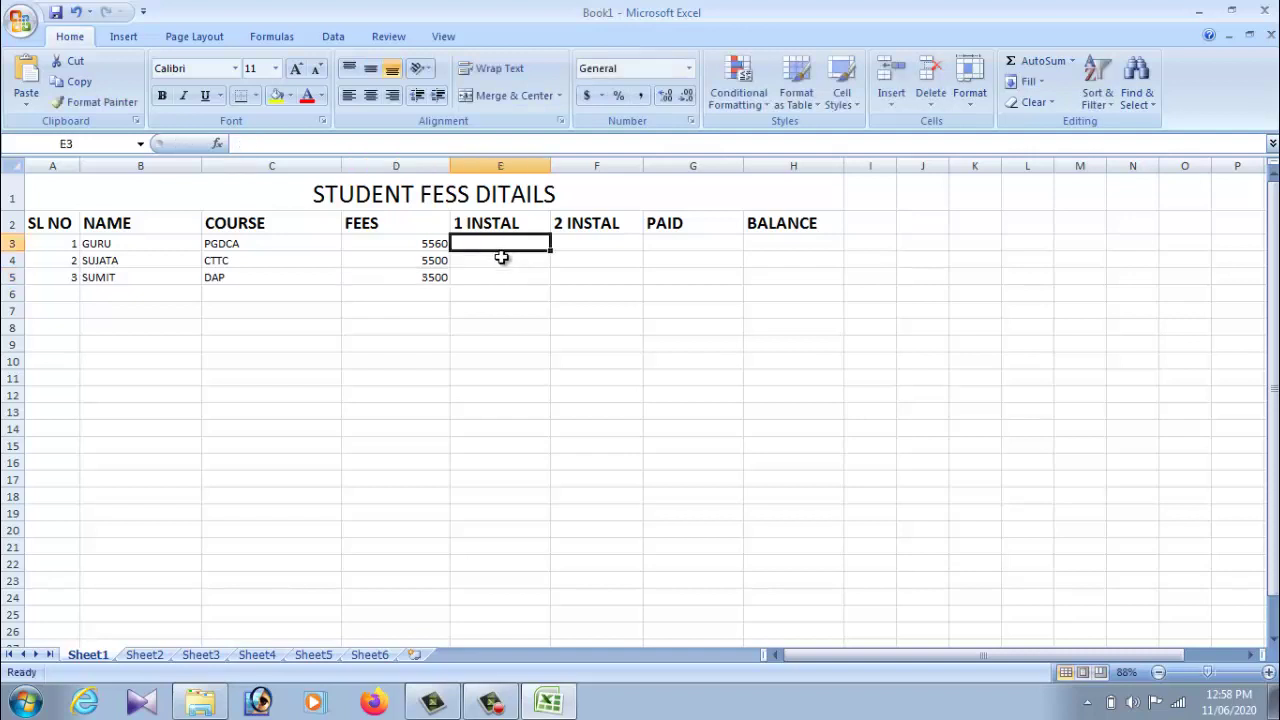
- Review the first record's course and fees entries before the instalment columns
click(104, 244)
click(257, 360)
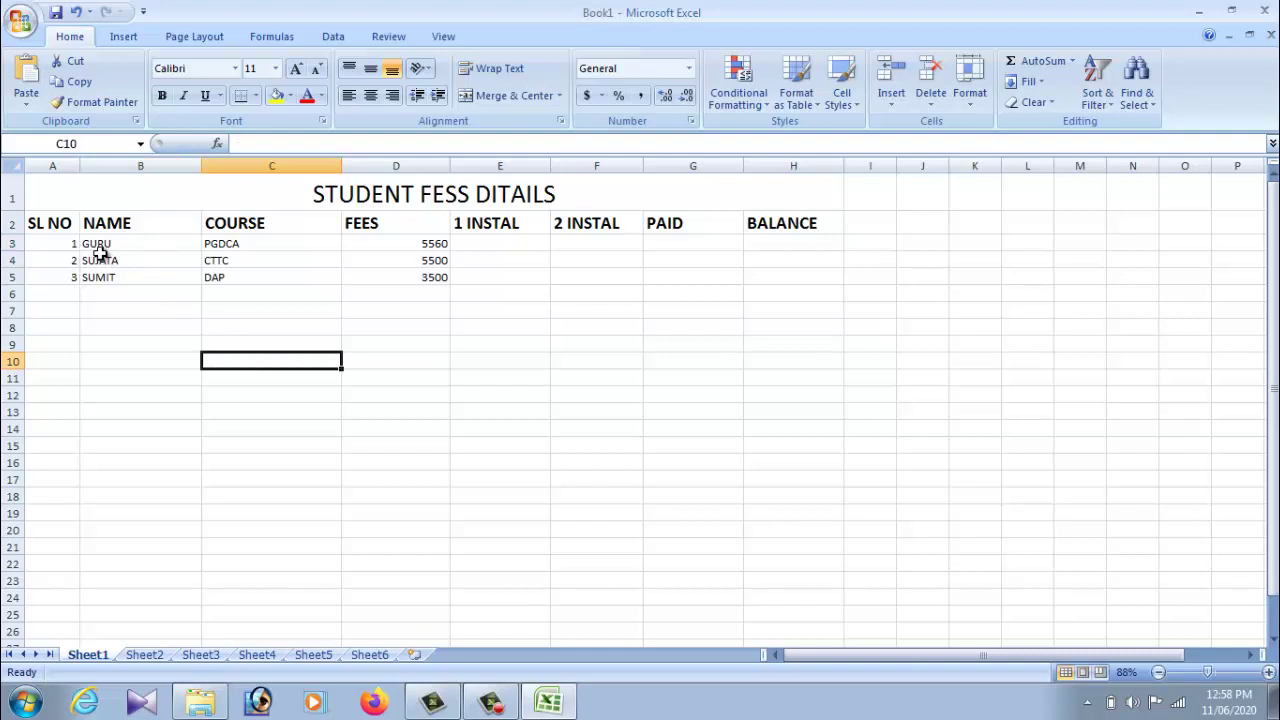
click(258, 246)
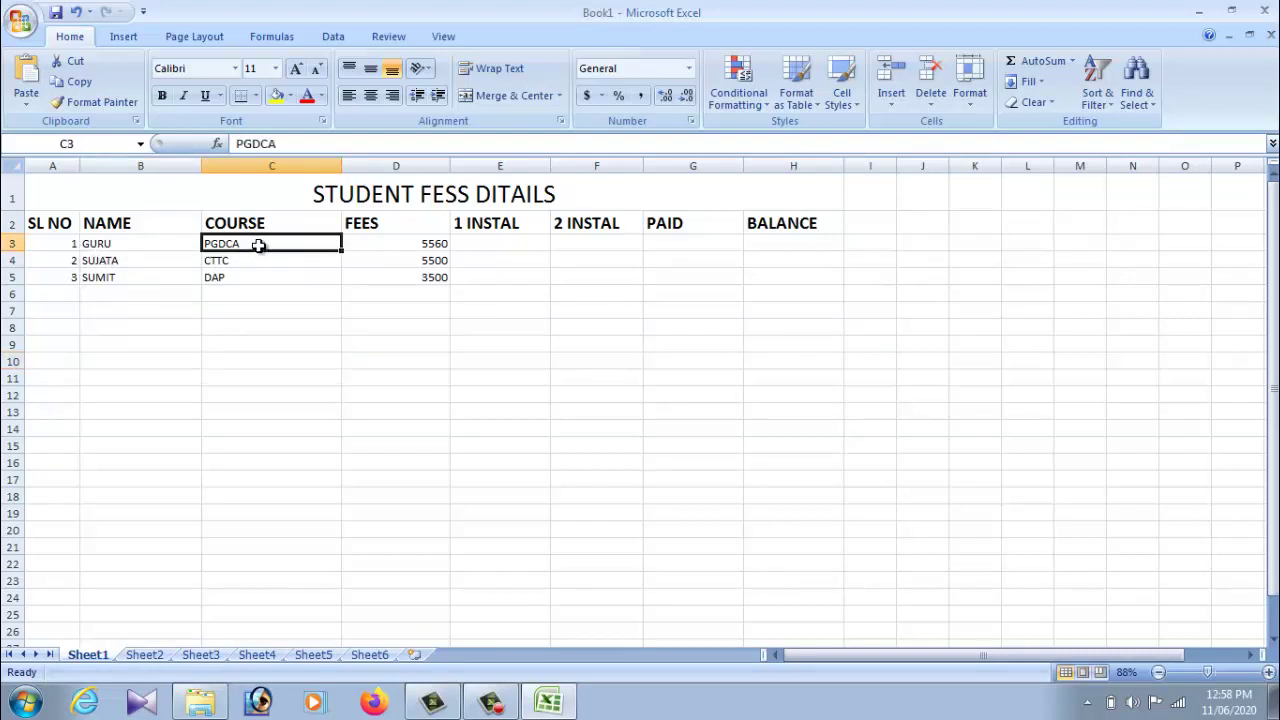
click(391, 244)
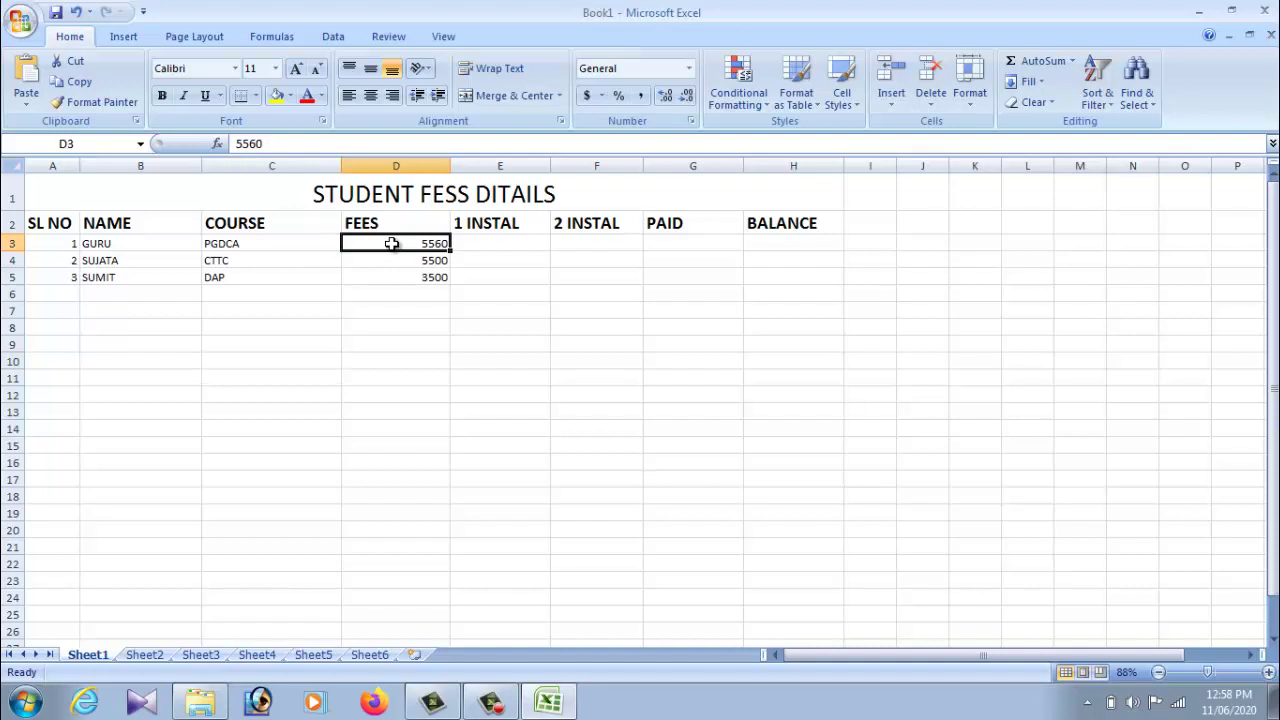
click(509, 244)
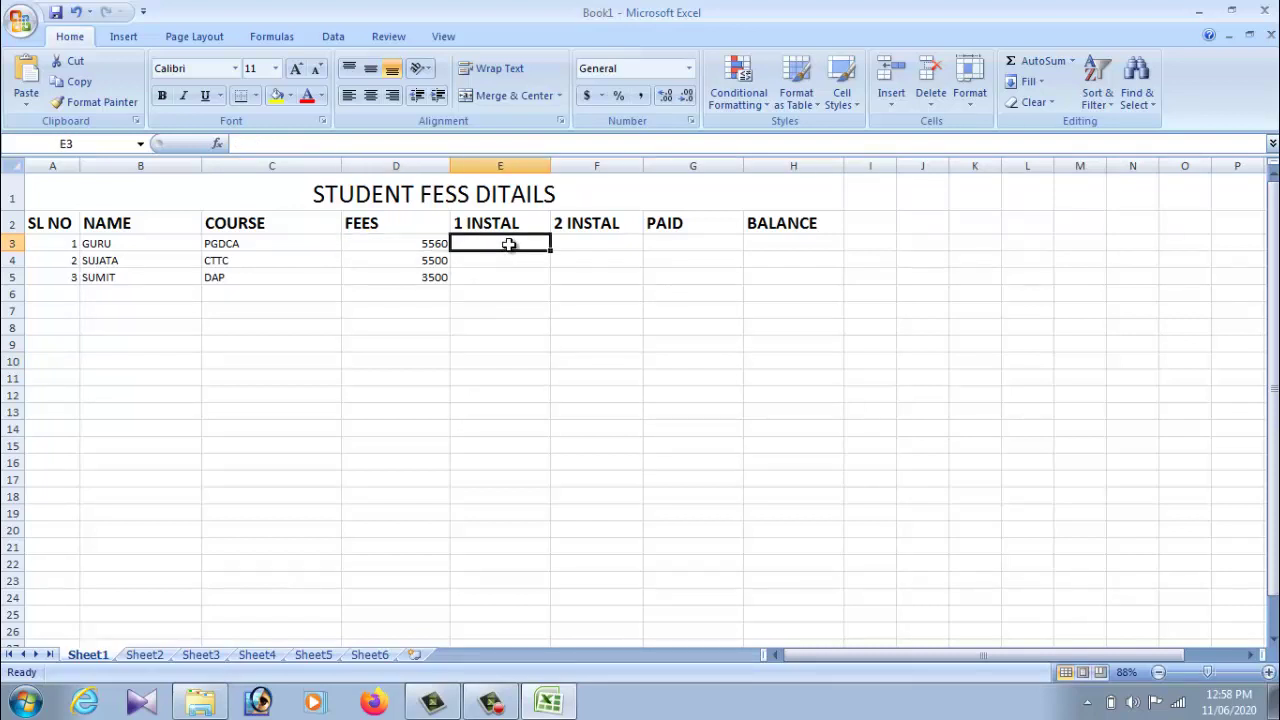
- Enter the first student's instalments: 2600 in E3 and 2500 in F3
text(2600)
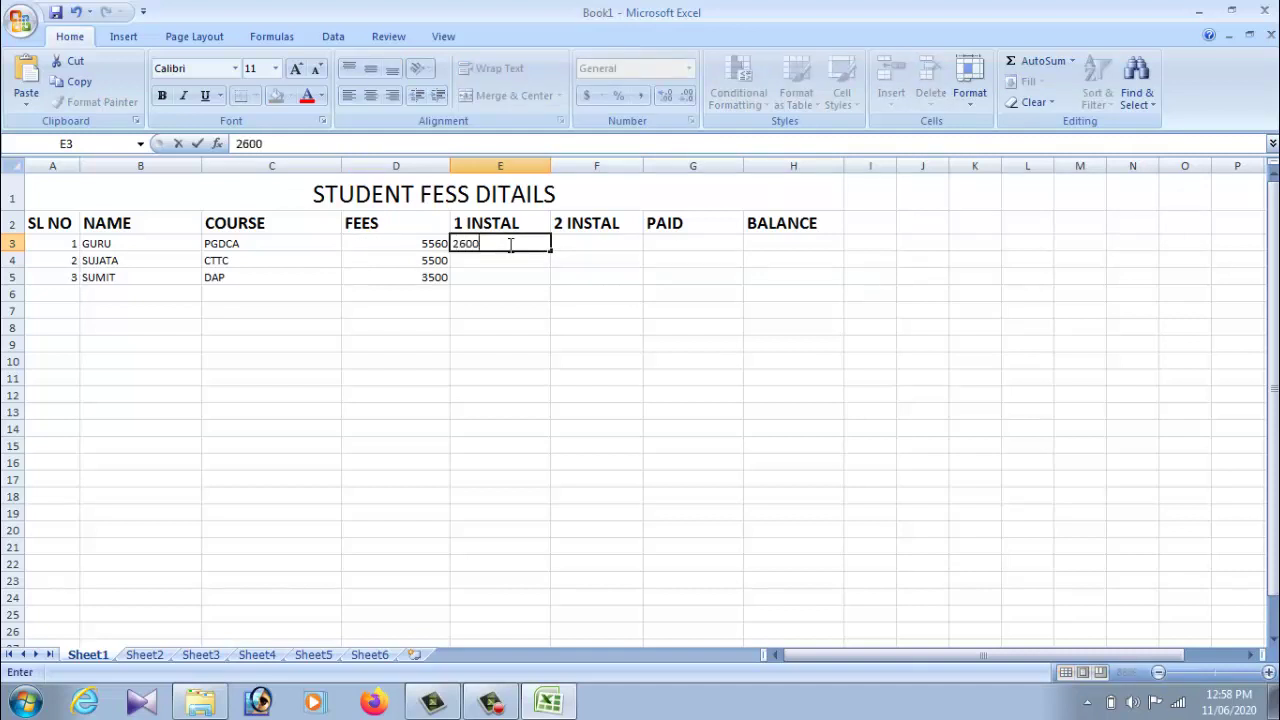
click(594, 248)
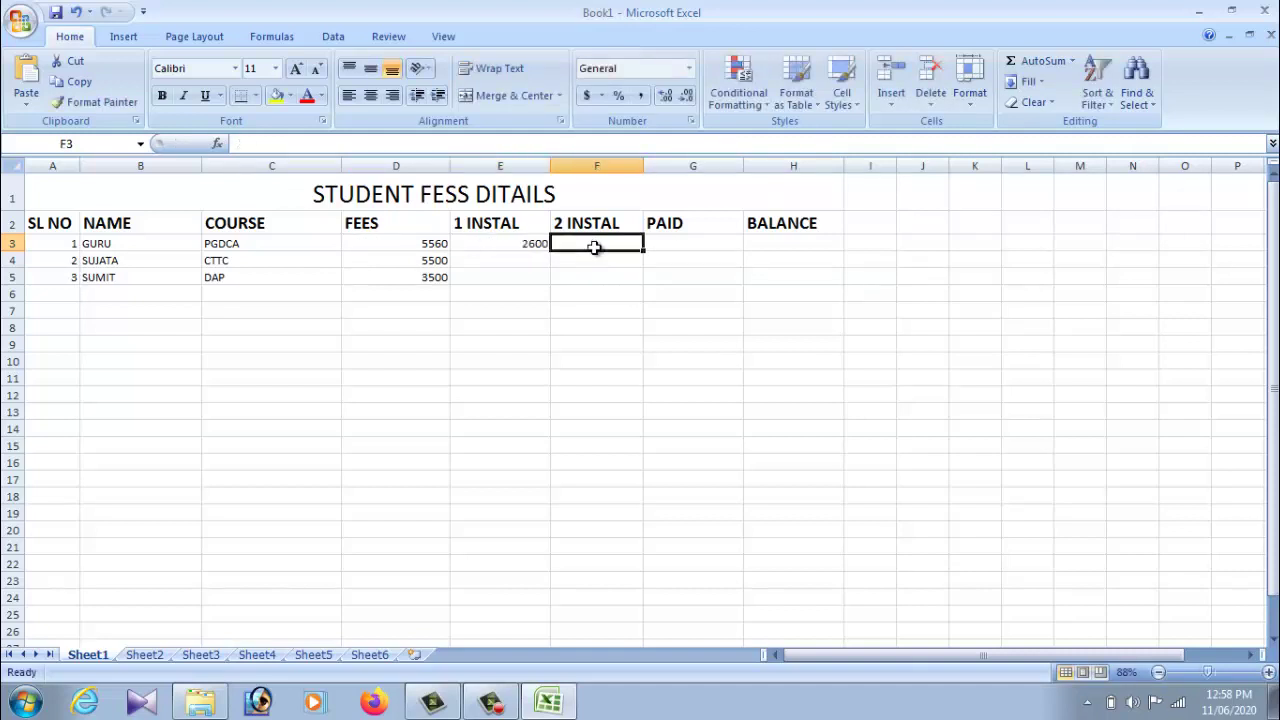
text(2500)
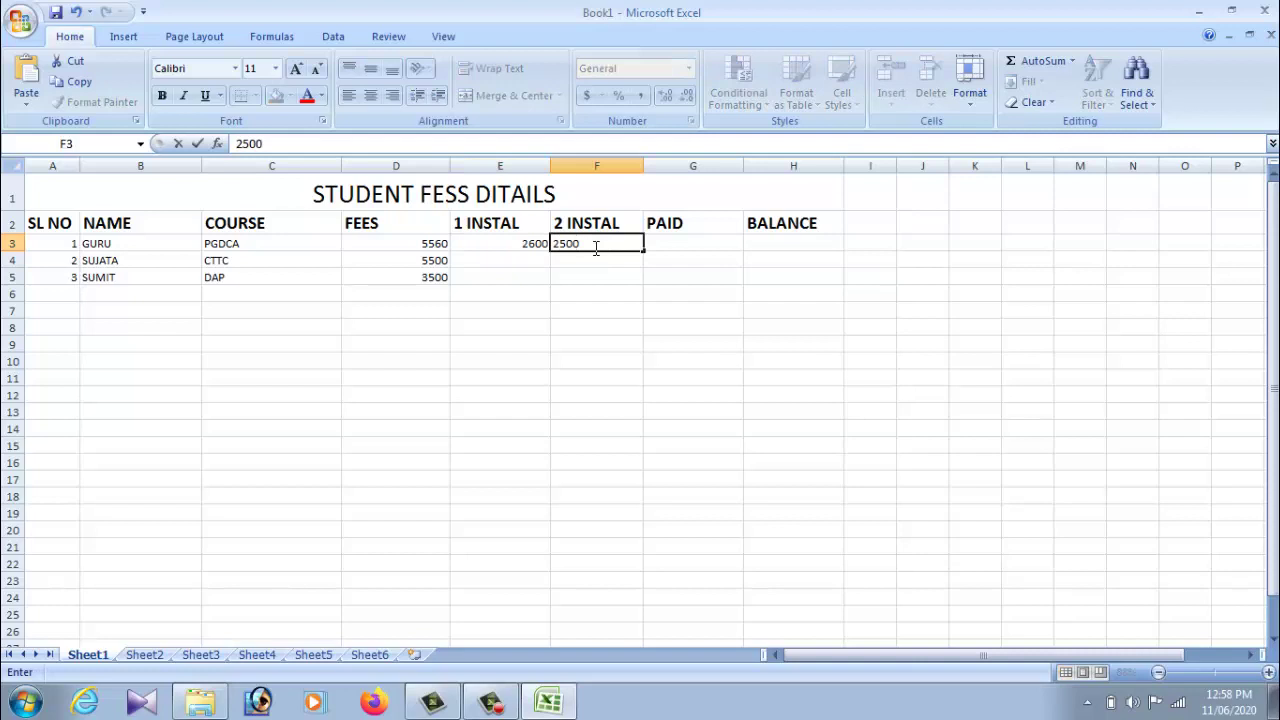
click(686, 250)
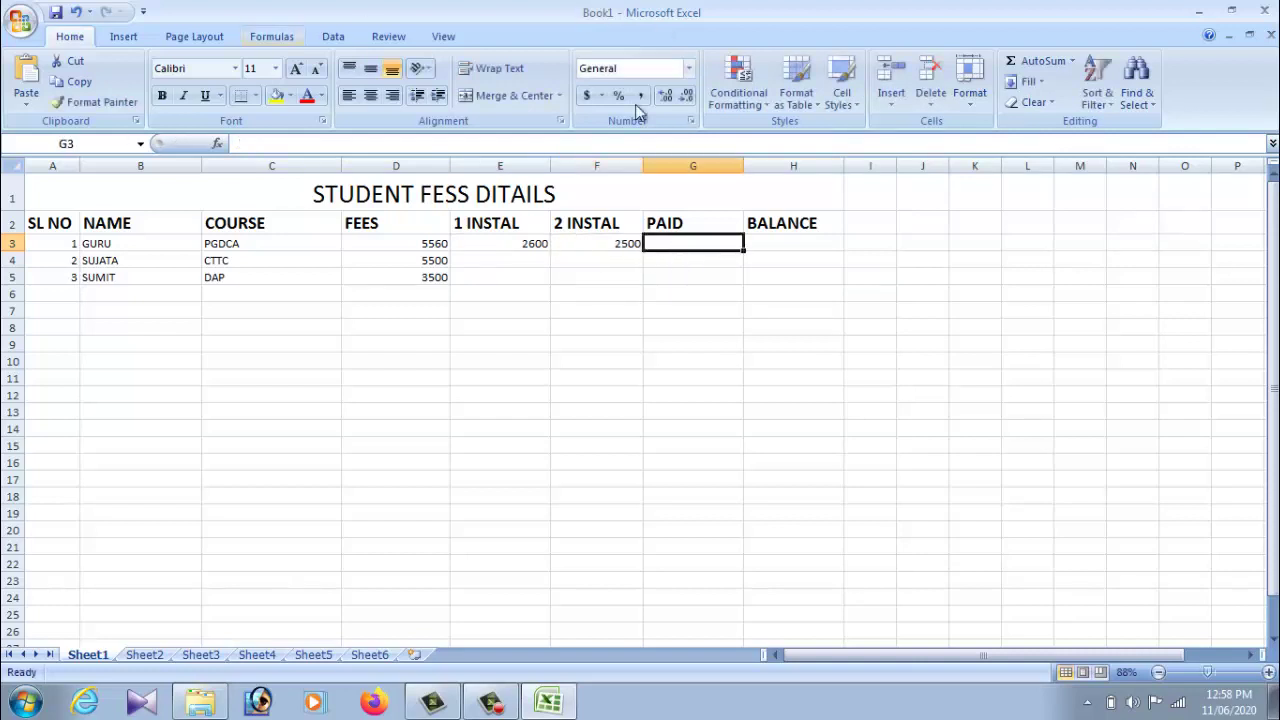
click(521, 245)
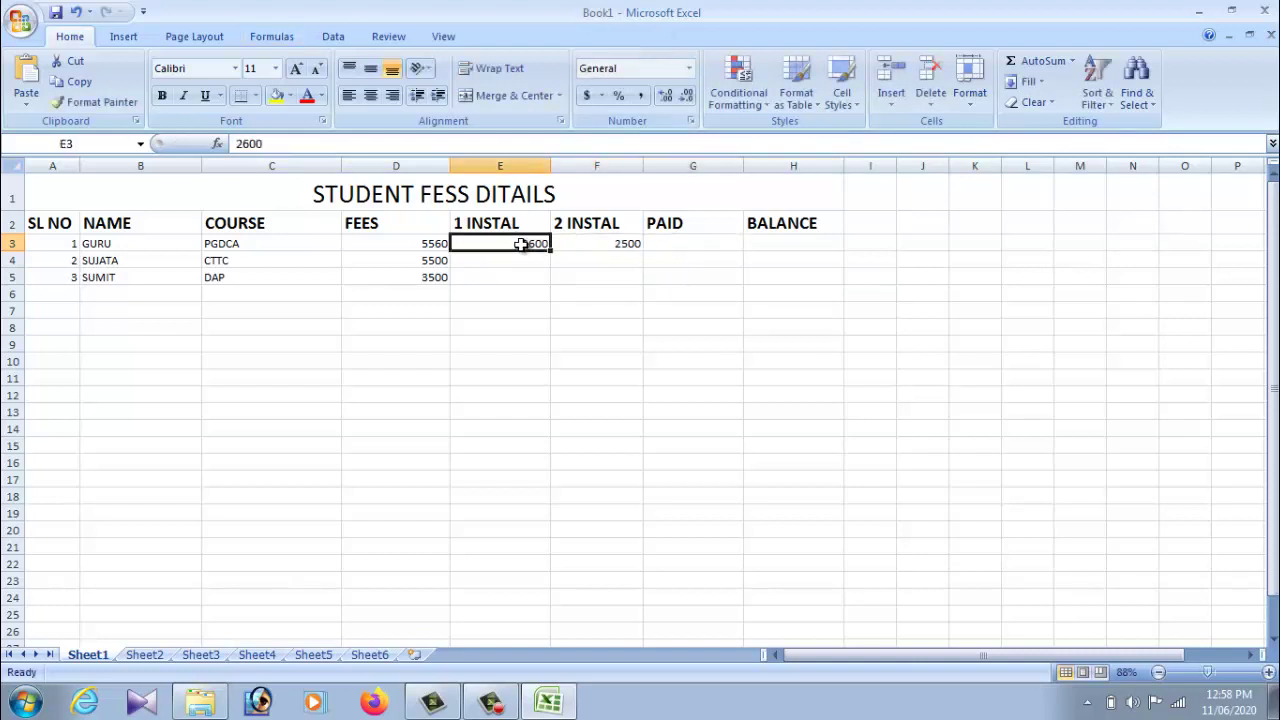
click(619, 245)
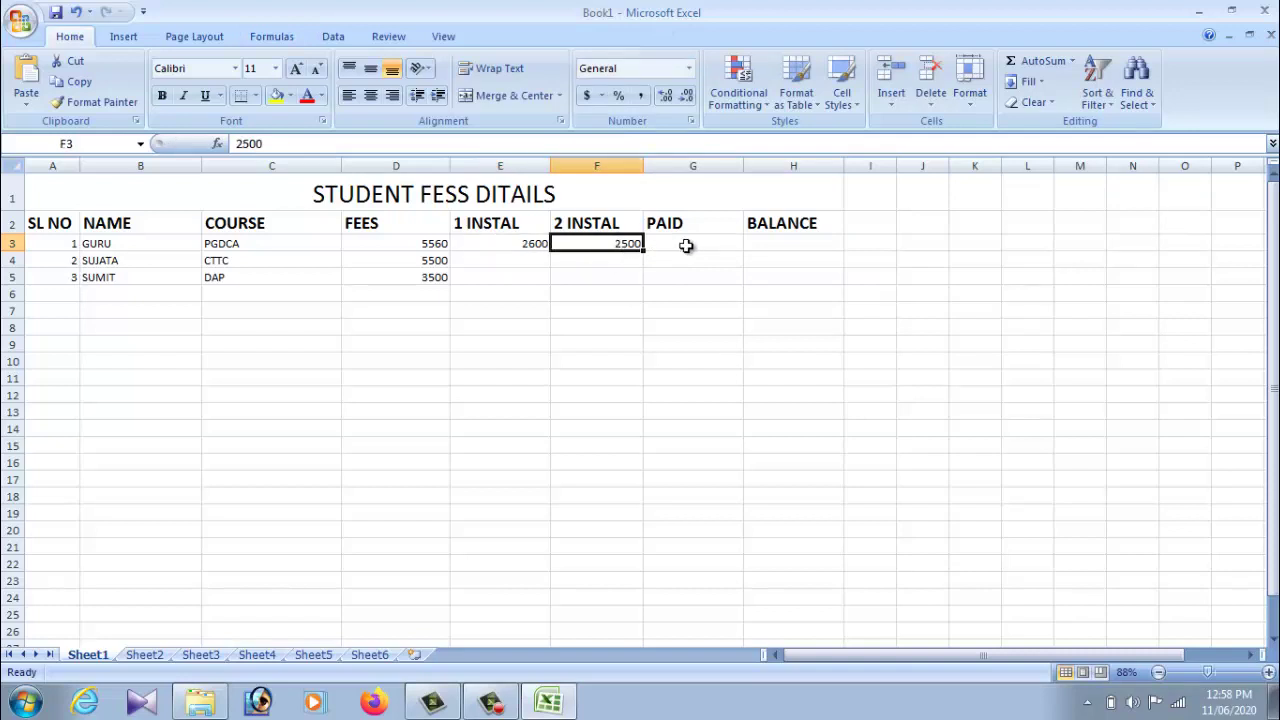
click(688, 245)
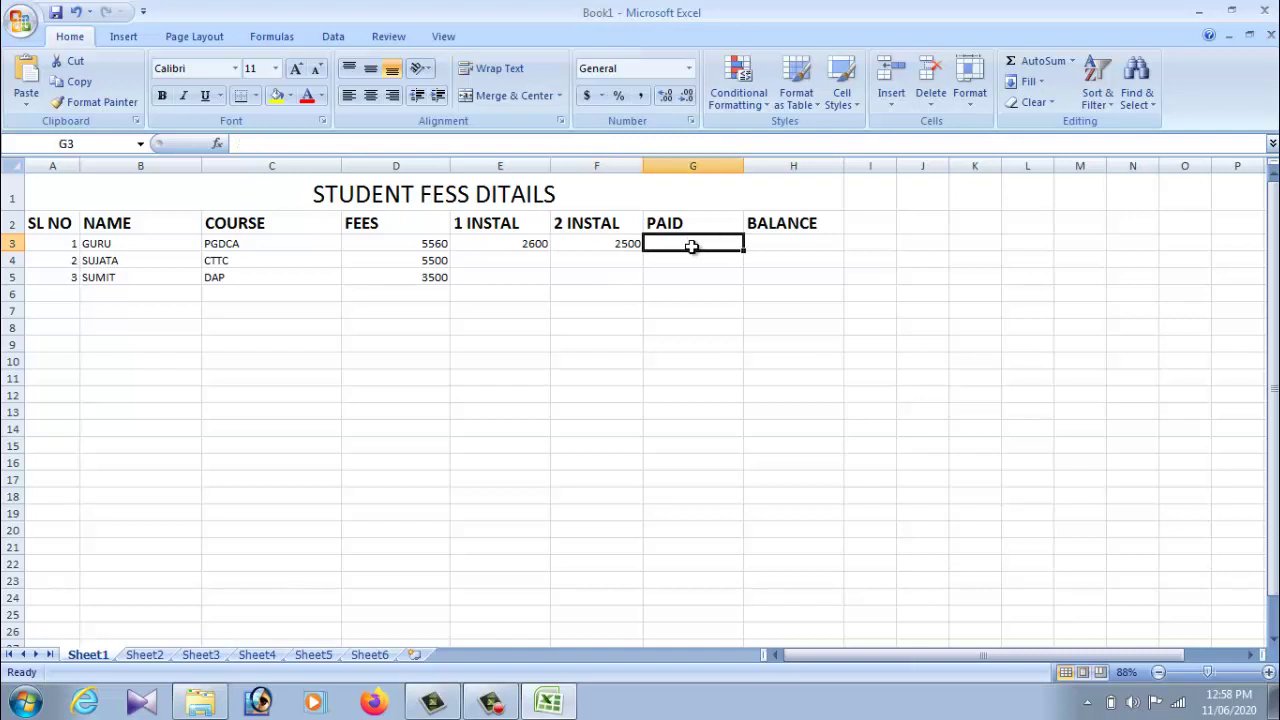
click(794, 246)
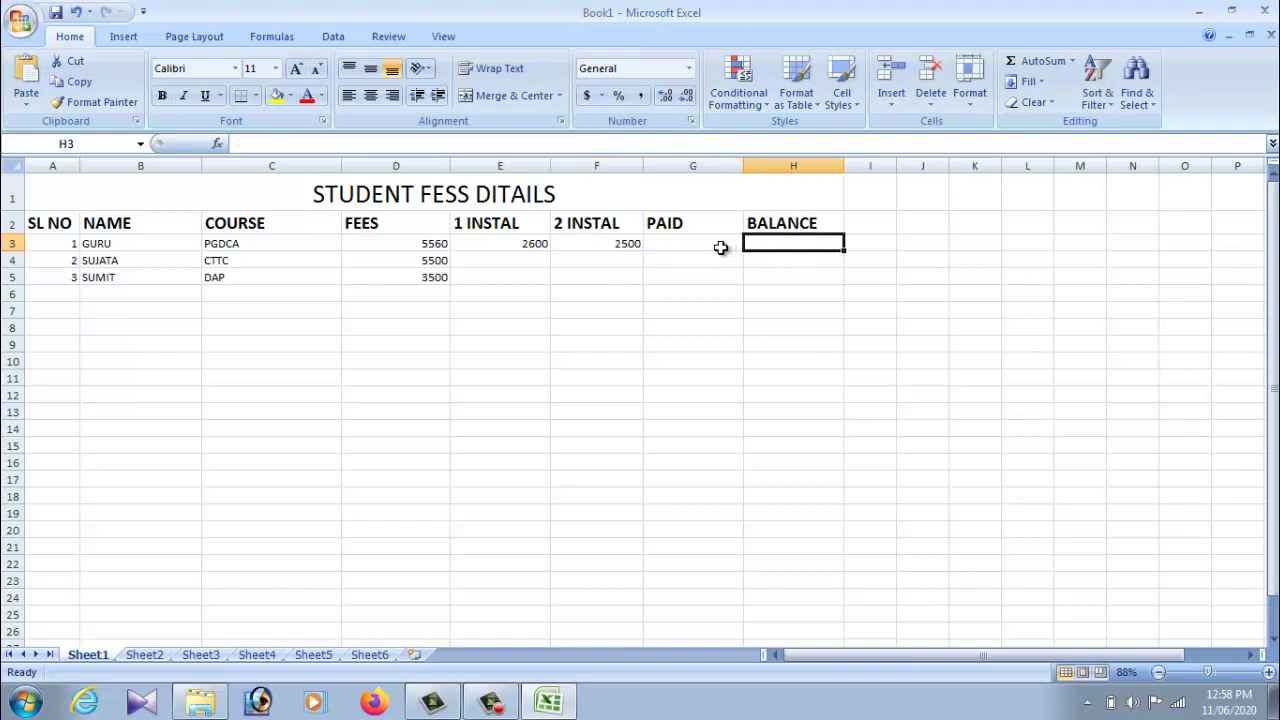
- Enter the second student's instalments: 2200 in E4 and 1200 in F4
click(496, 258)
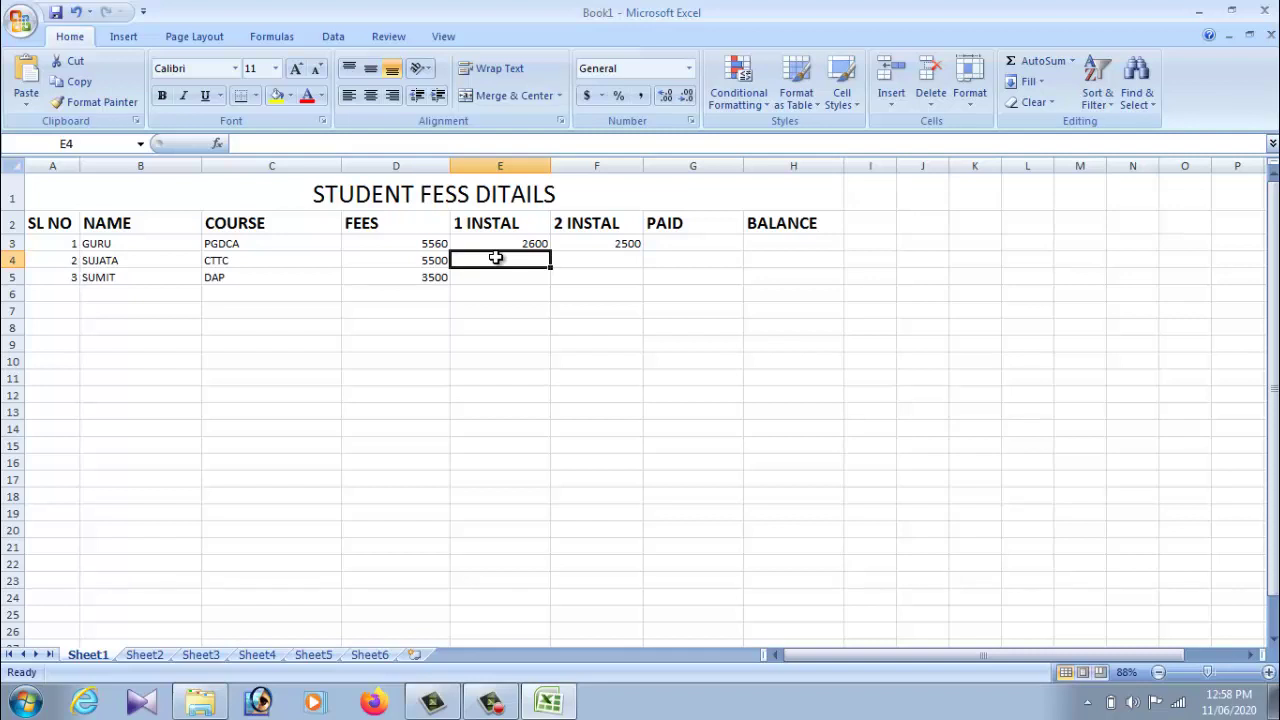
text(2200)
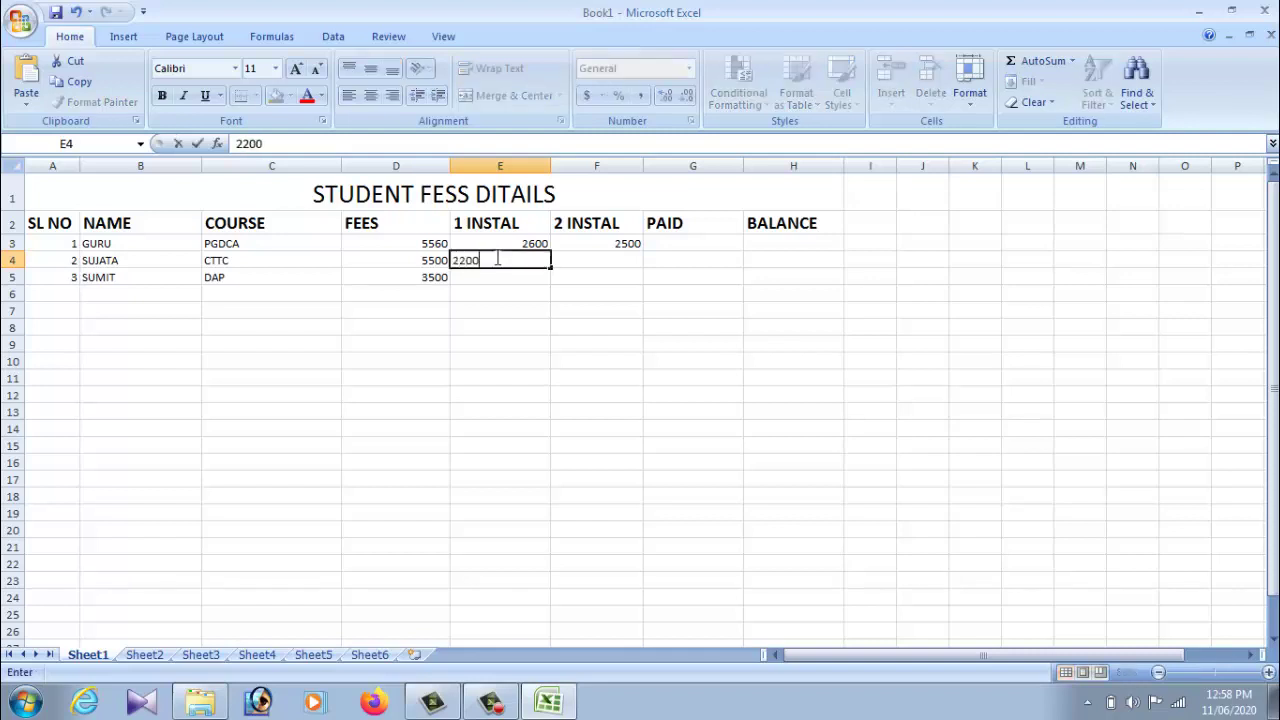
click(602, 262)
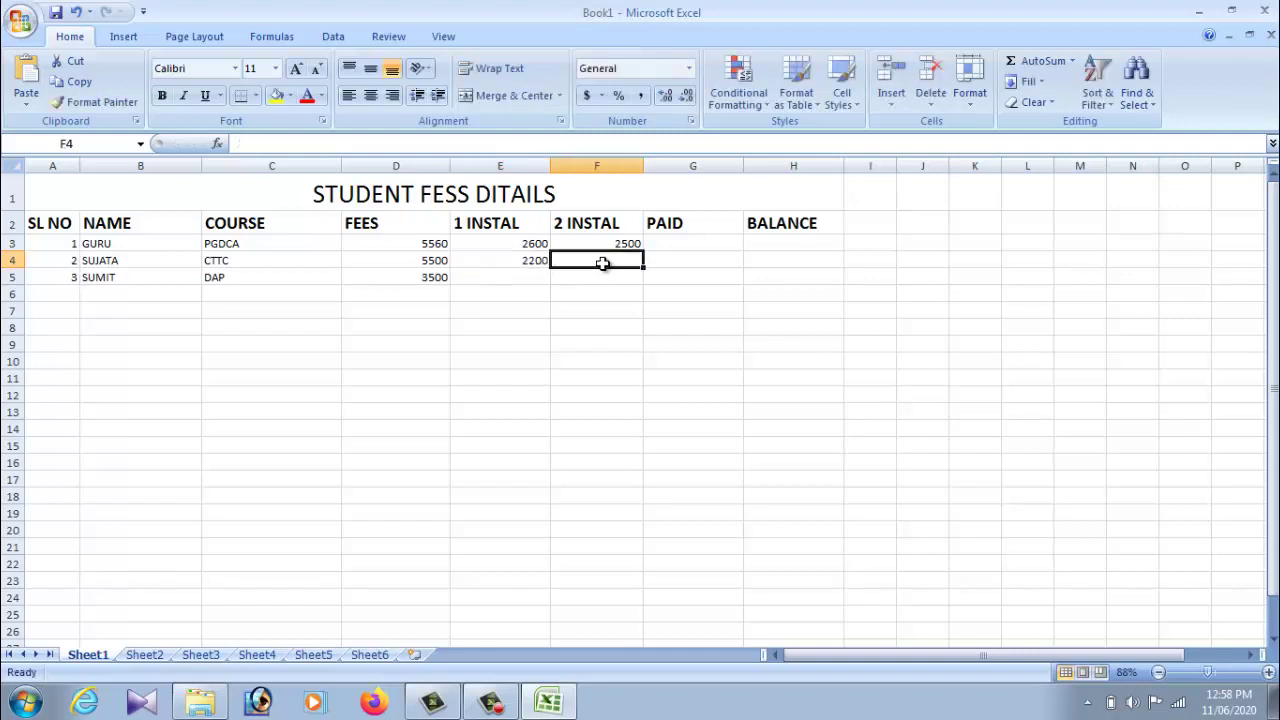
text(1200)
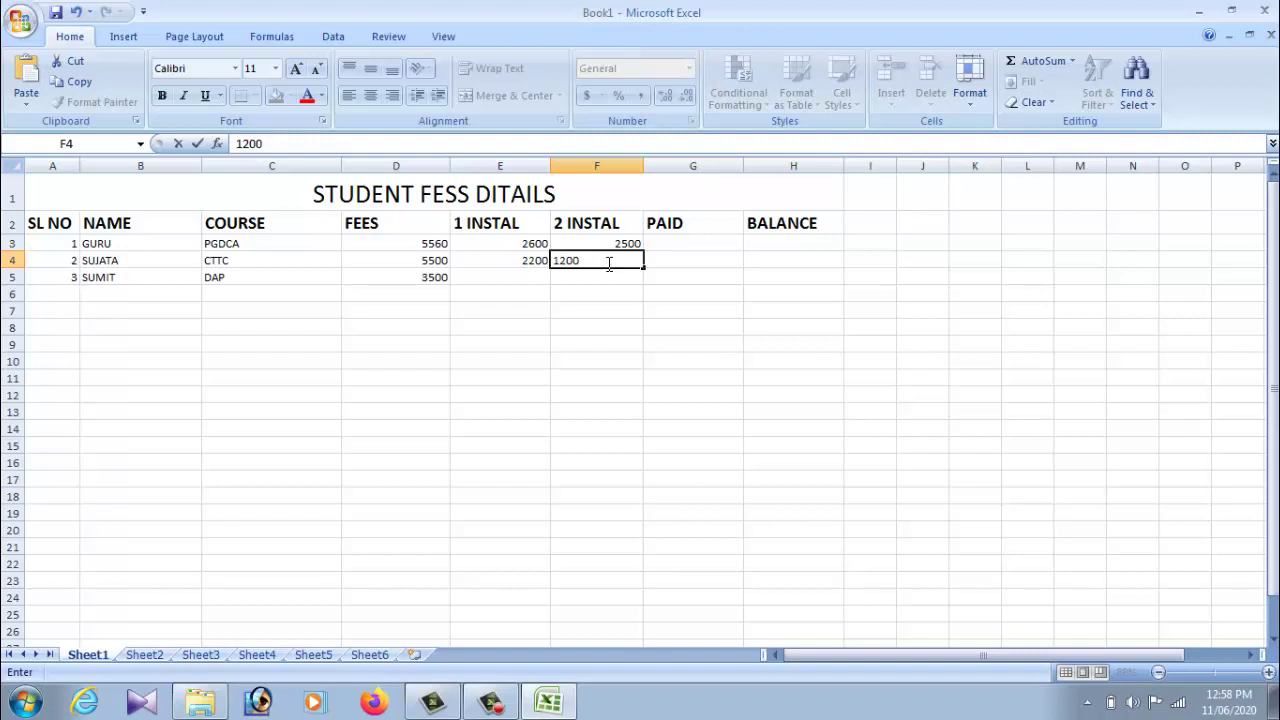
click(692, 267)
- Enter the third student's instalments: 1200 in E5 and 500 in F5
click(477, 276)
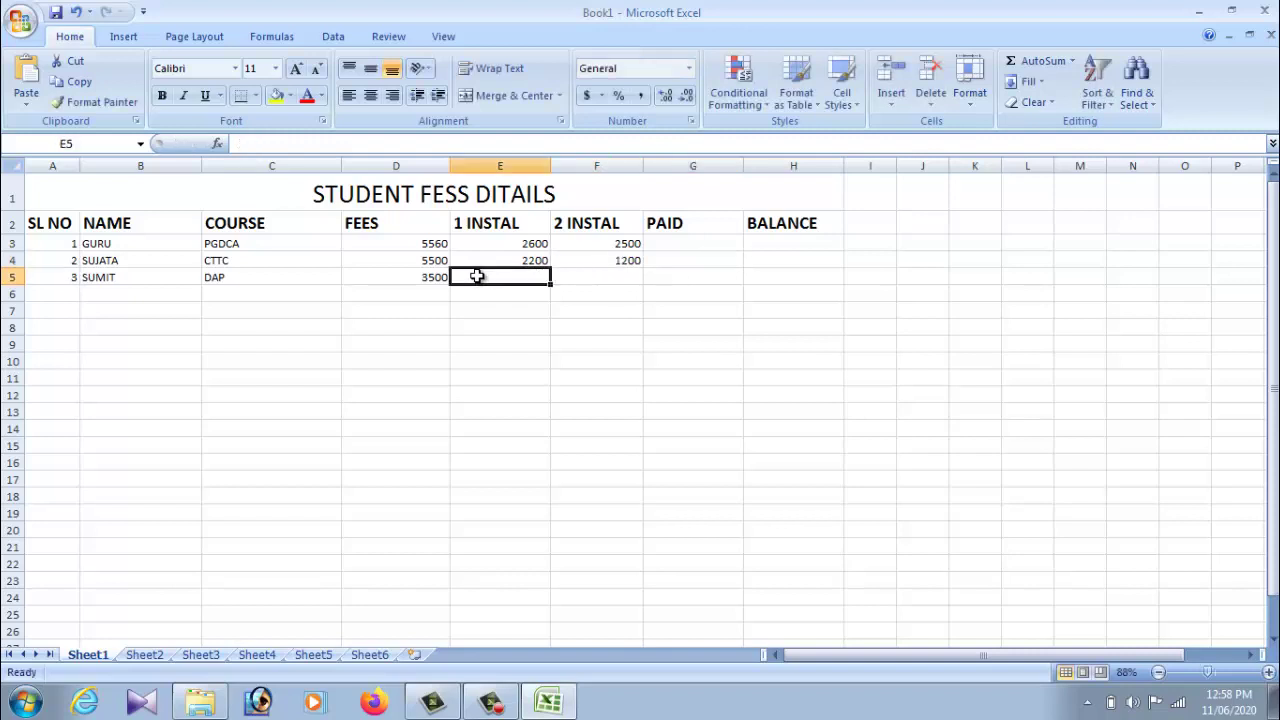
text(1200)
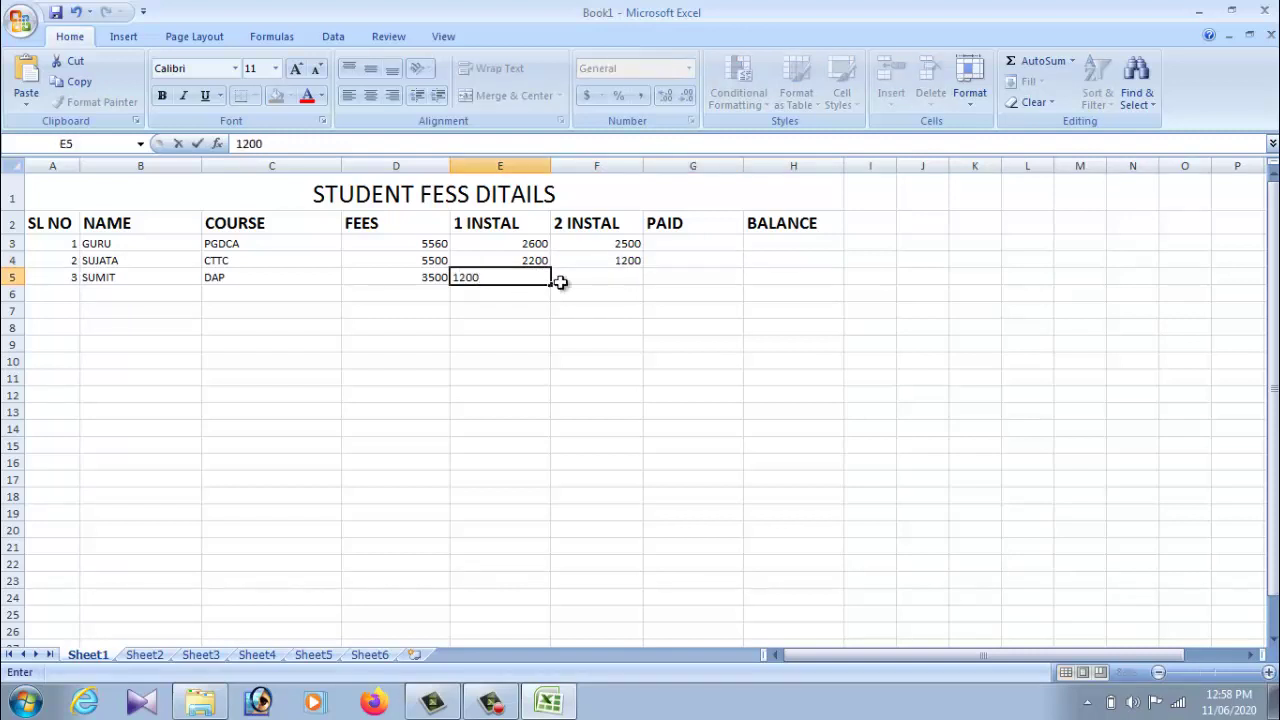
click(580, 280)
text(500)
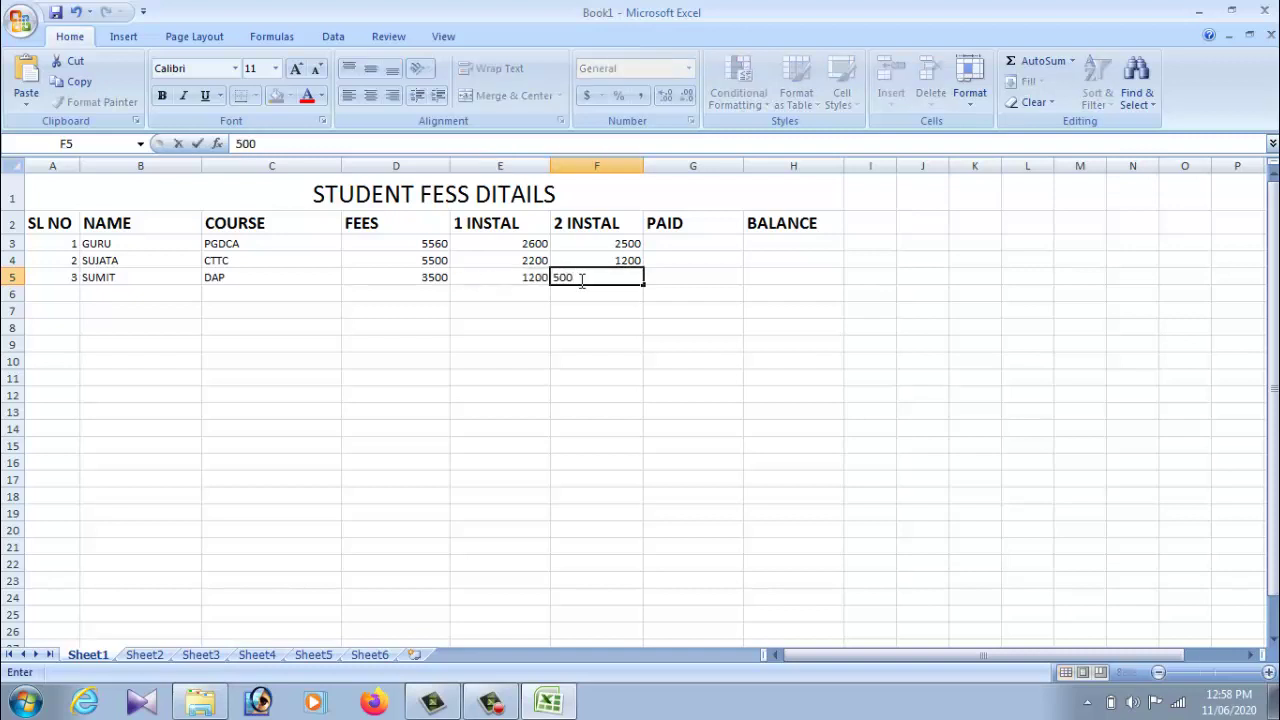
click(702, 275)
click(702, 242)
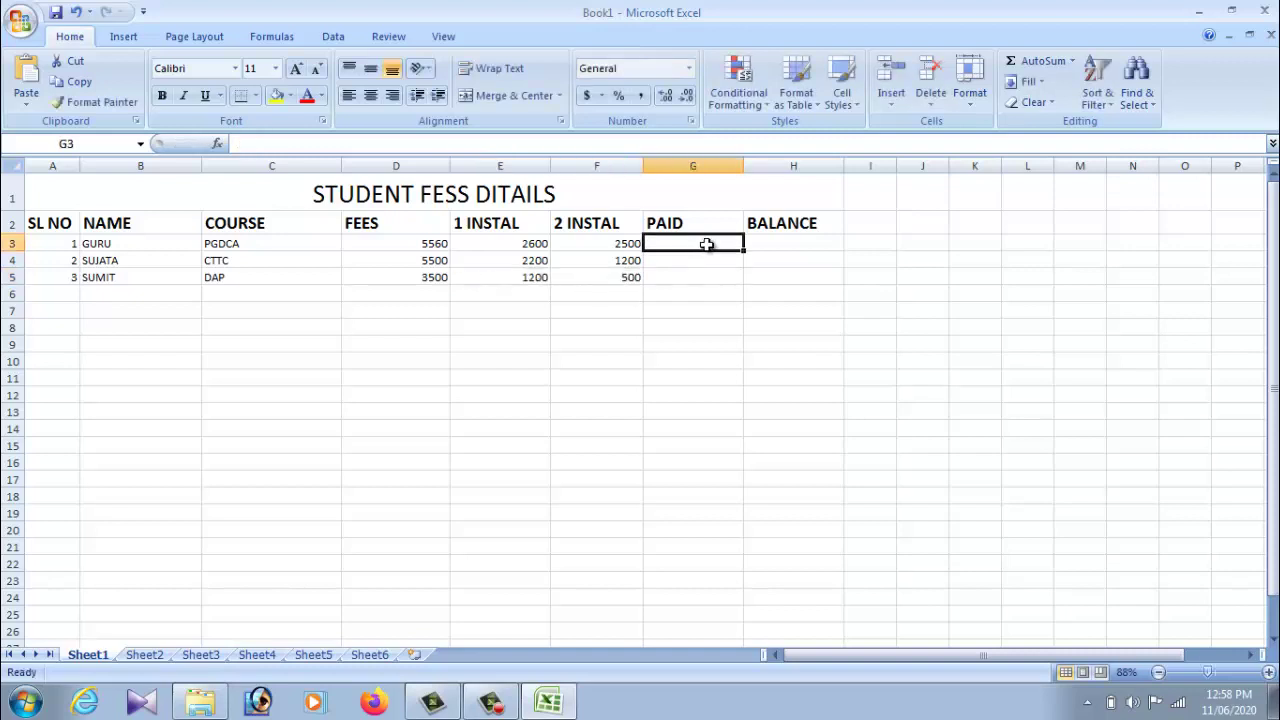
click(766, 244)
click(702, 245)
click(786, 243)
click(709, 243)
click(799, 250)
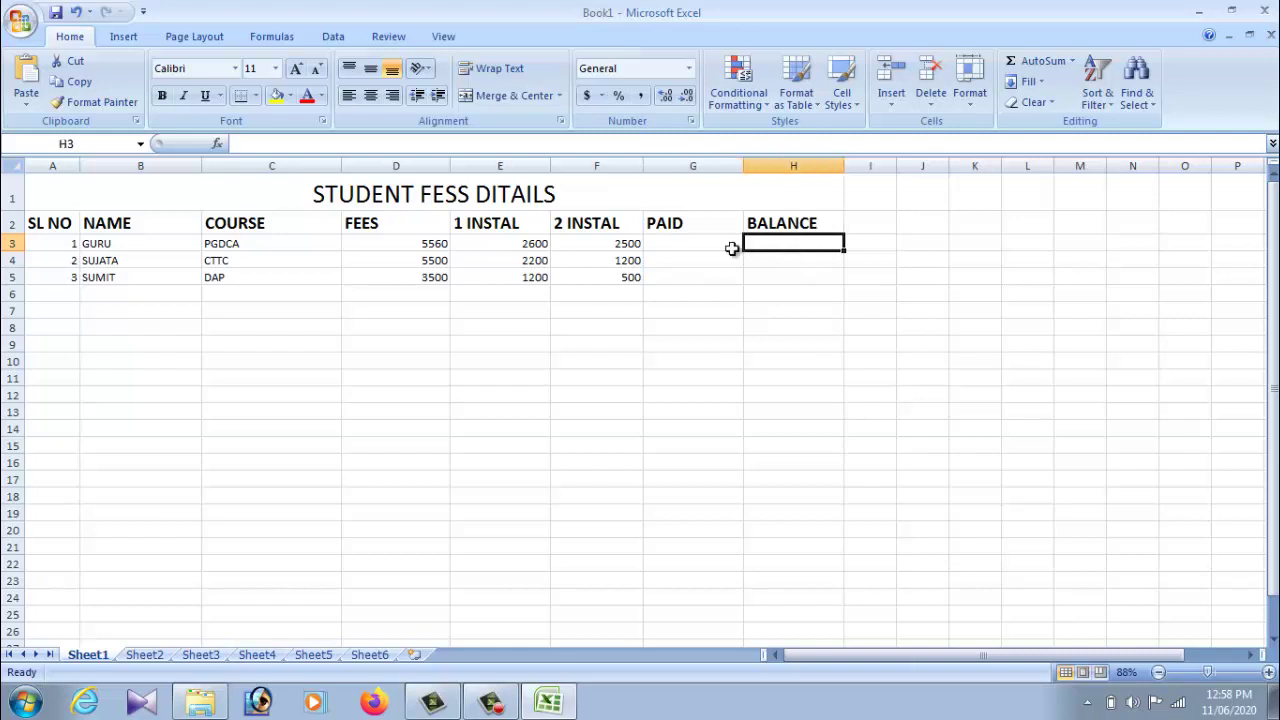
click(680, 249)
click(783, 247)
click(697, 246)
click(777, 246)
click(694, 246)
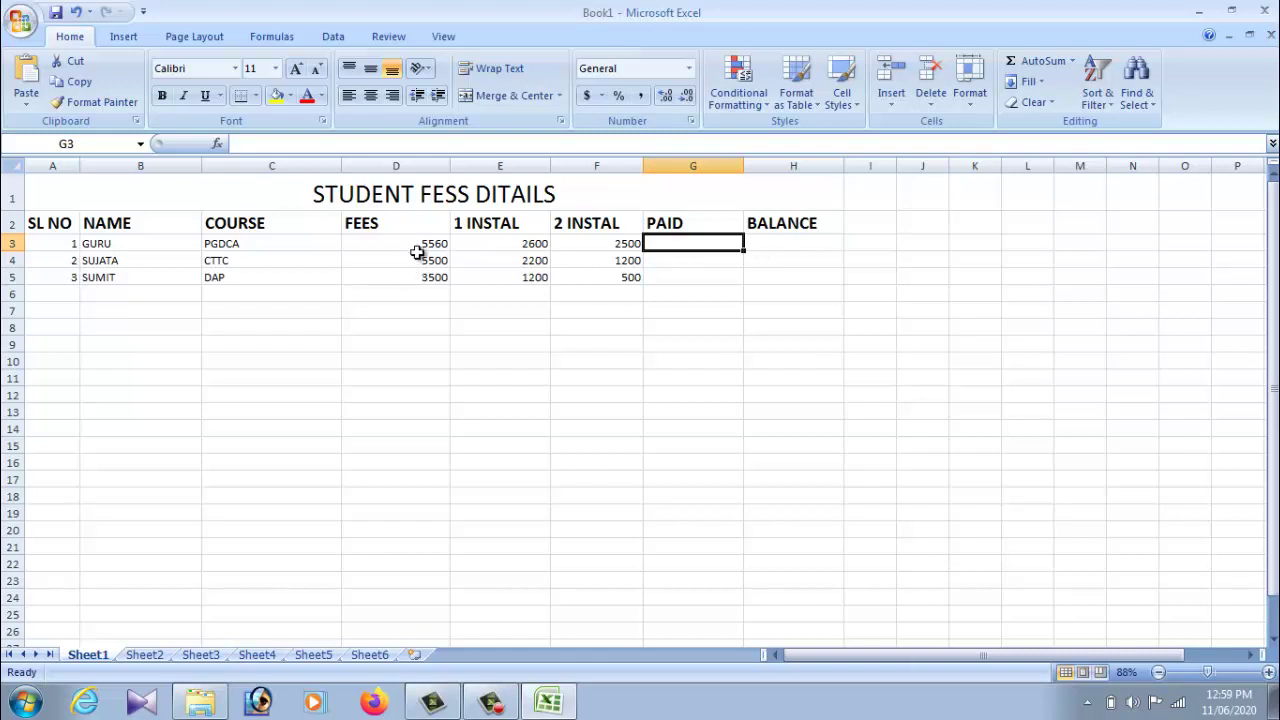
click(508, 245)
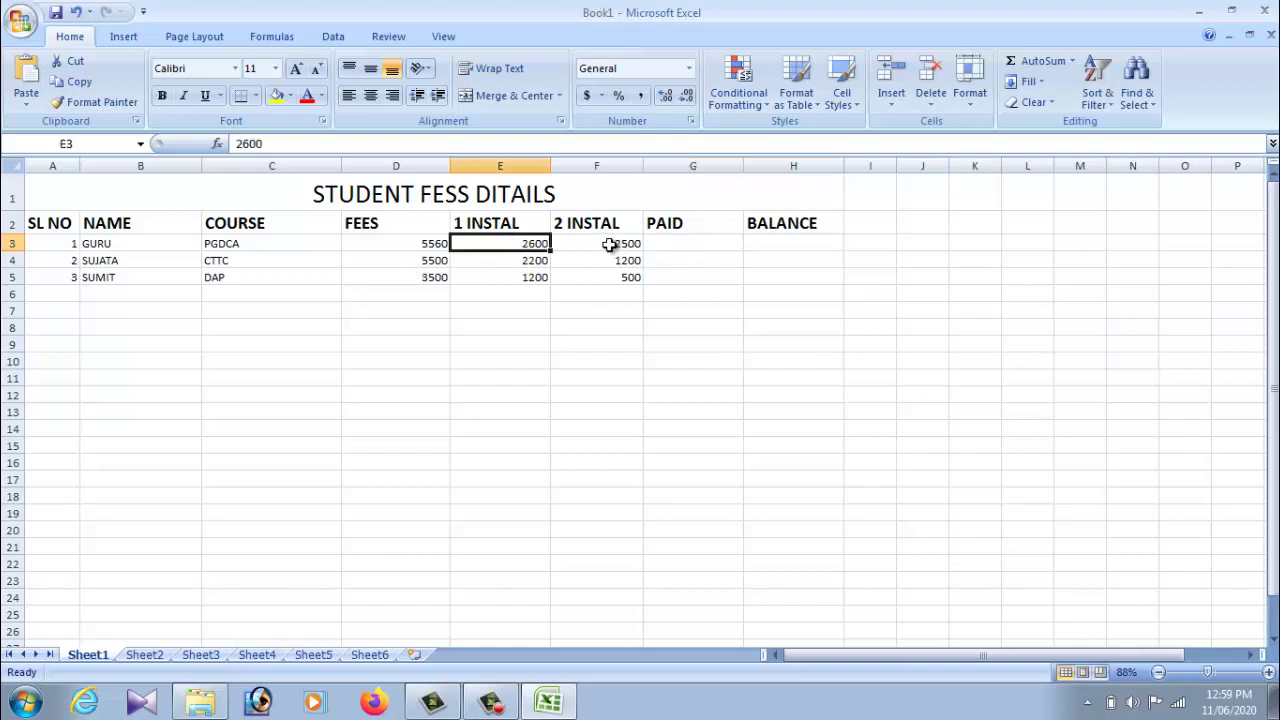
click(609, 245)
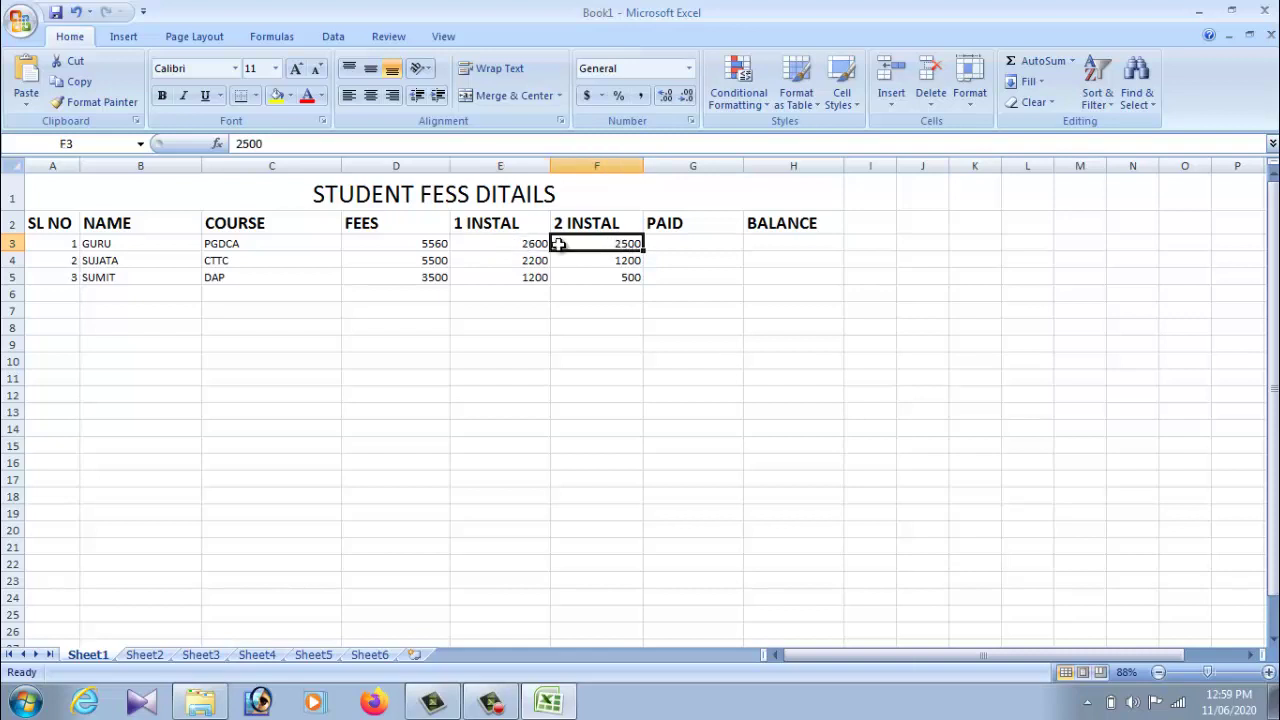
click(493, 247)
click(594, 246)
click(690, 248)
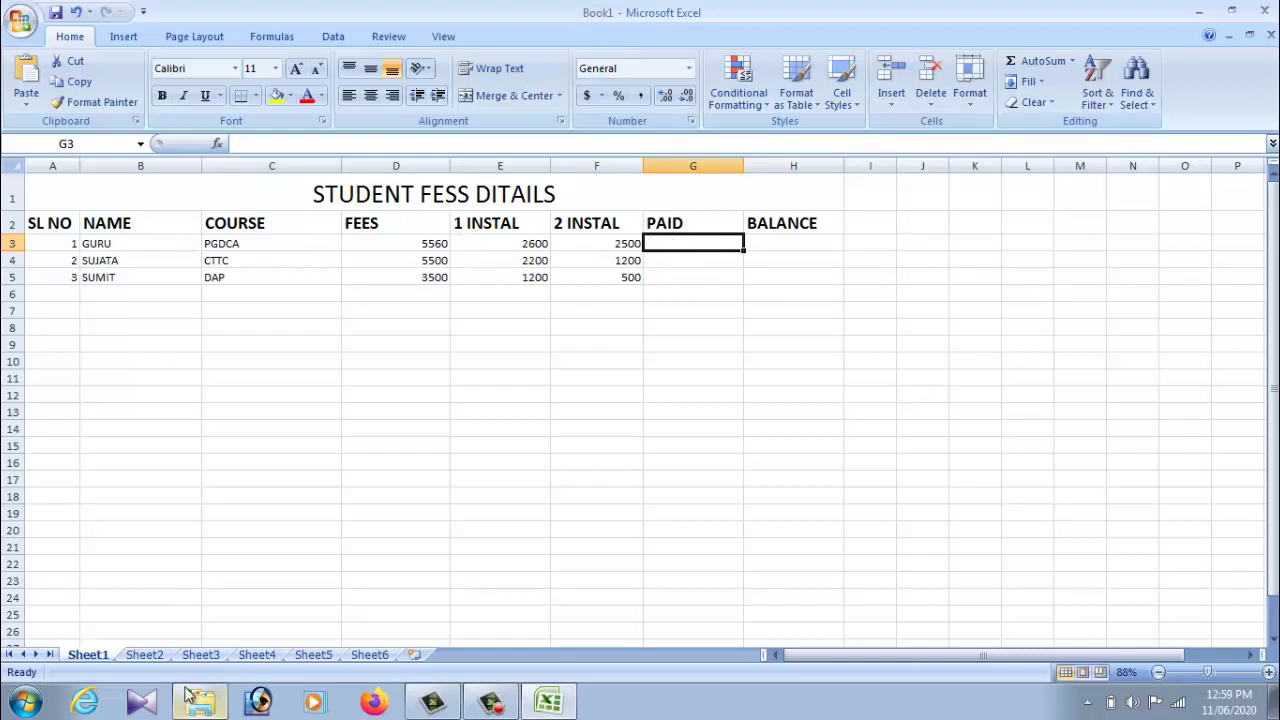
click(678, 257)
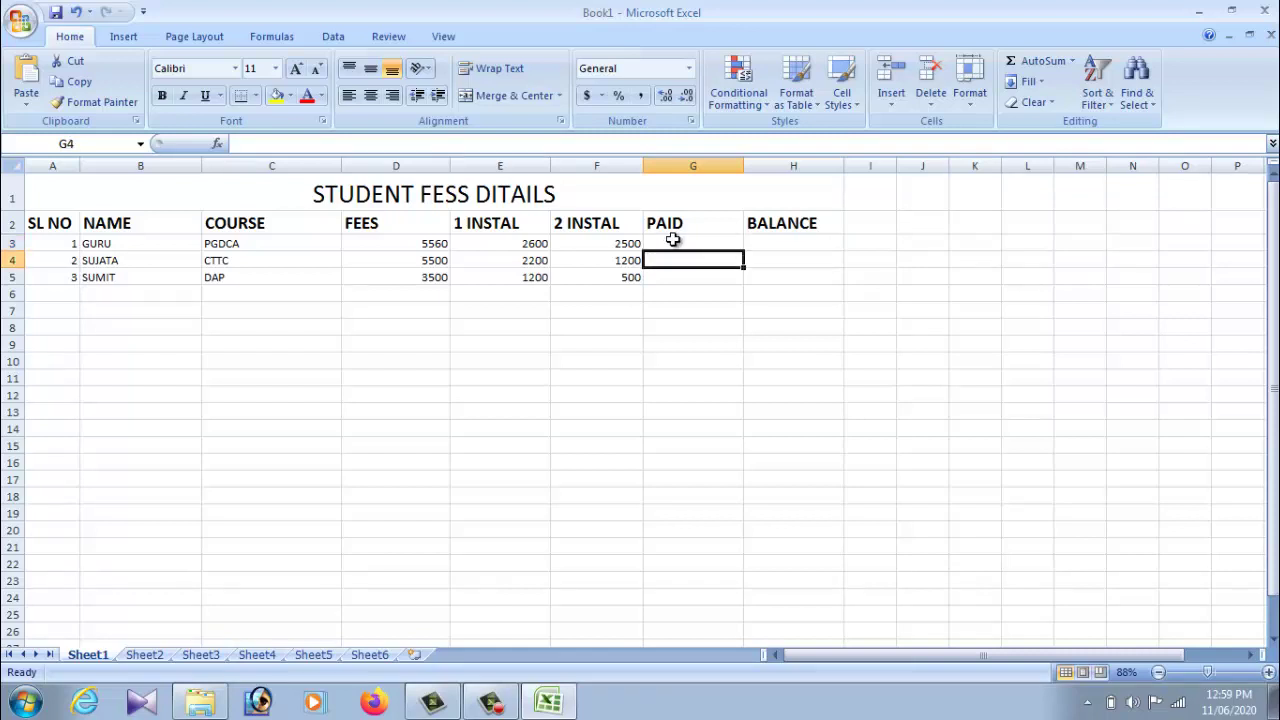
click(673, 240)
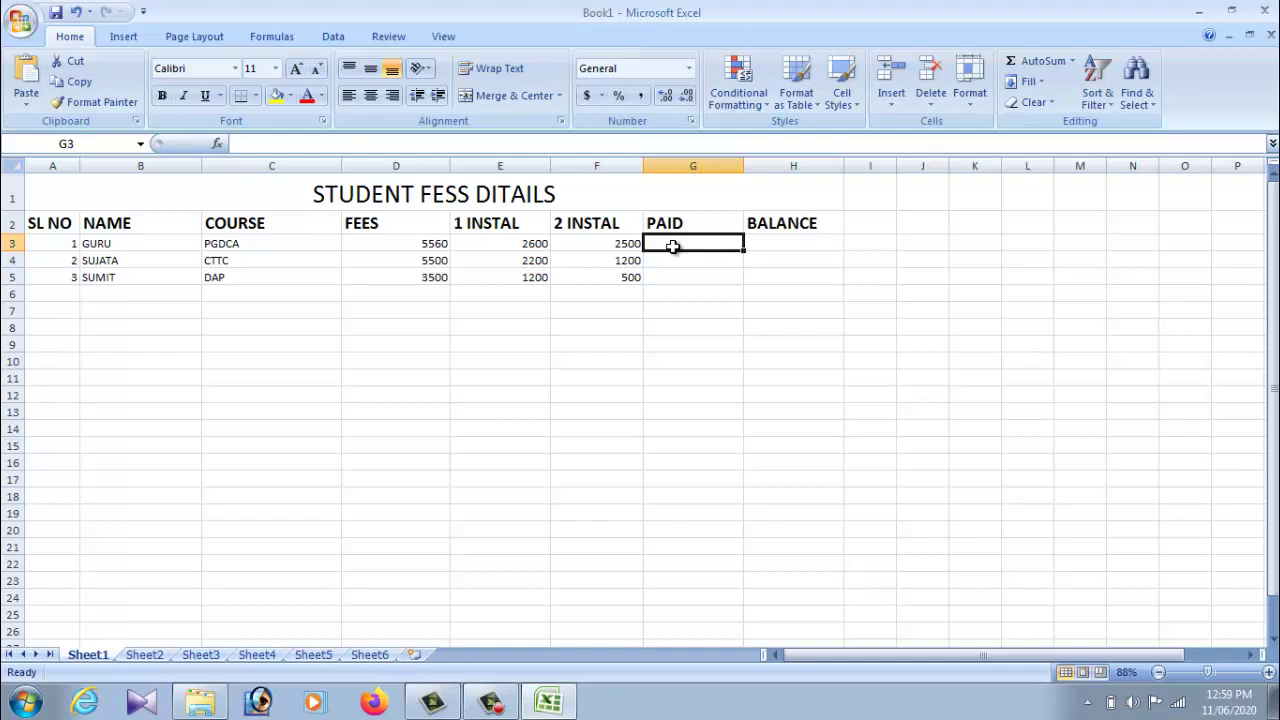
- Build the formula =E3+F3 in G3 so the first student's PAID shows 5100
text(=)
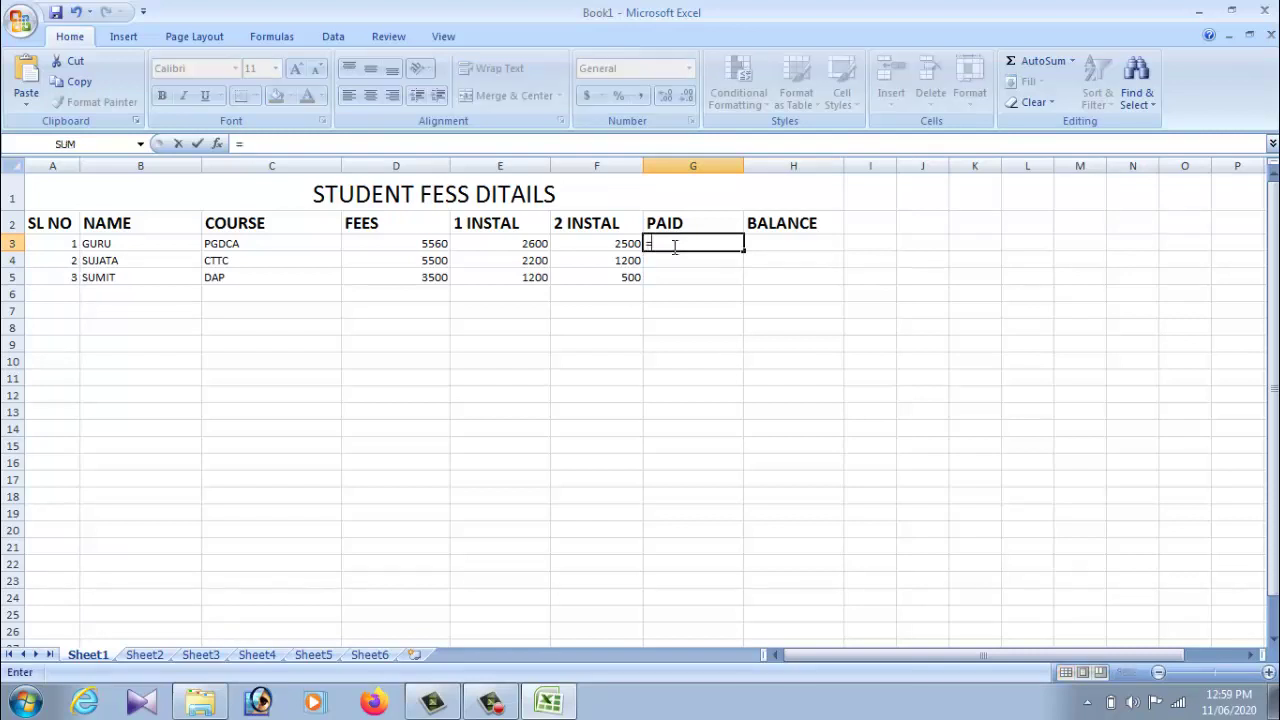
click(534, 243)
click(599, 244)
click(527, 244)
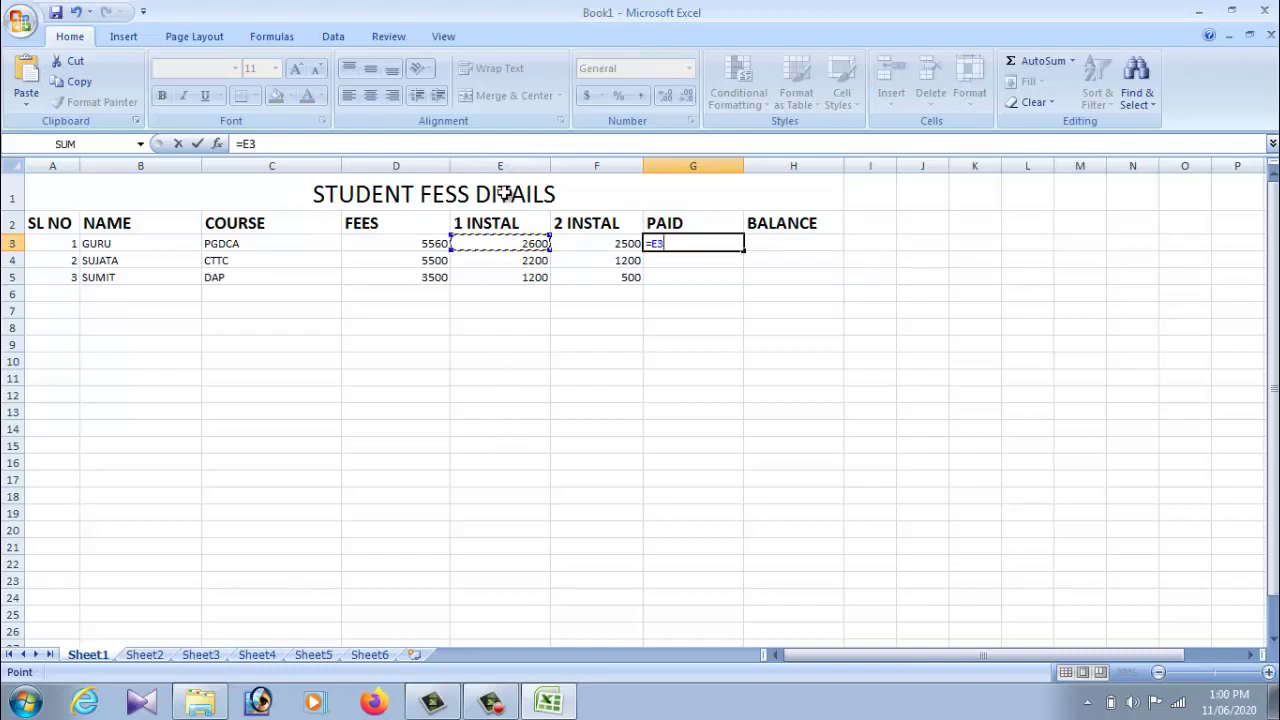
drag(505, 193, 503, 467)
drag(509, 293, 508, 293)
click(508, 343)
click(509, 246)
text(-)
key(BackSpace)
click(604, 243)
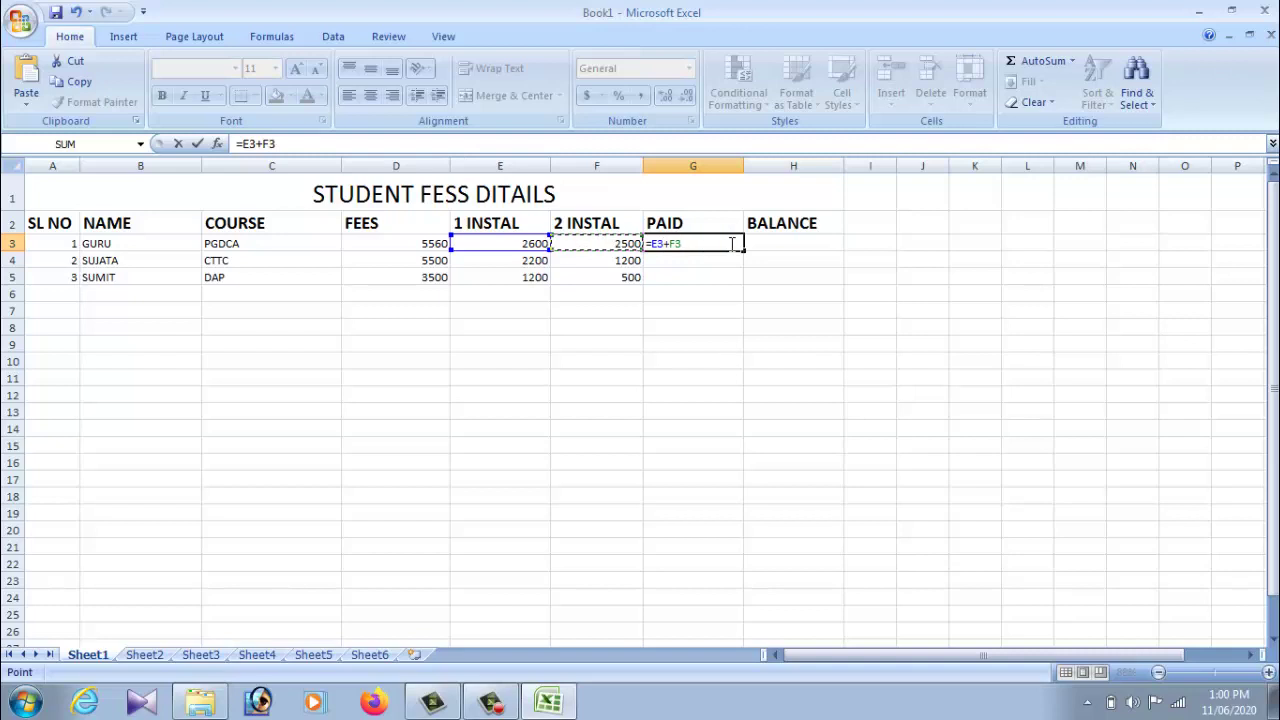
click(596, 243)
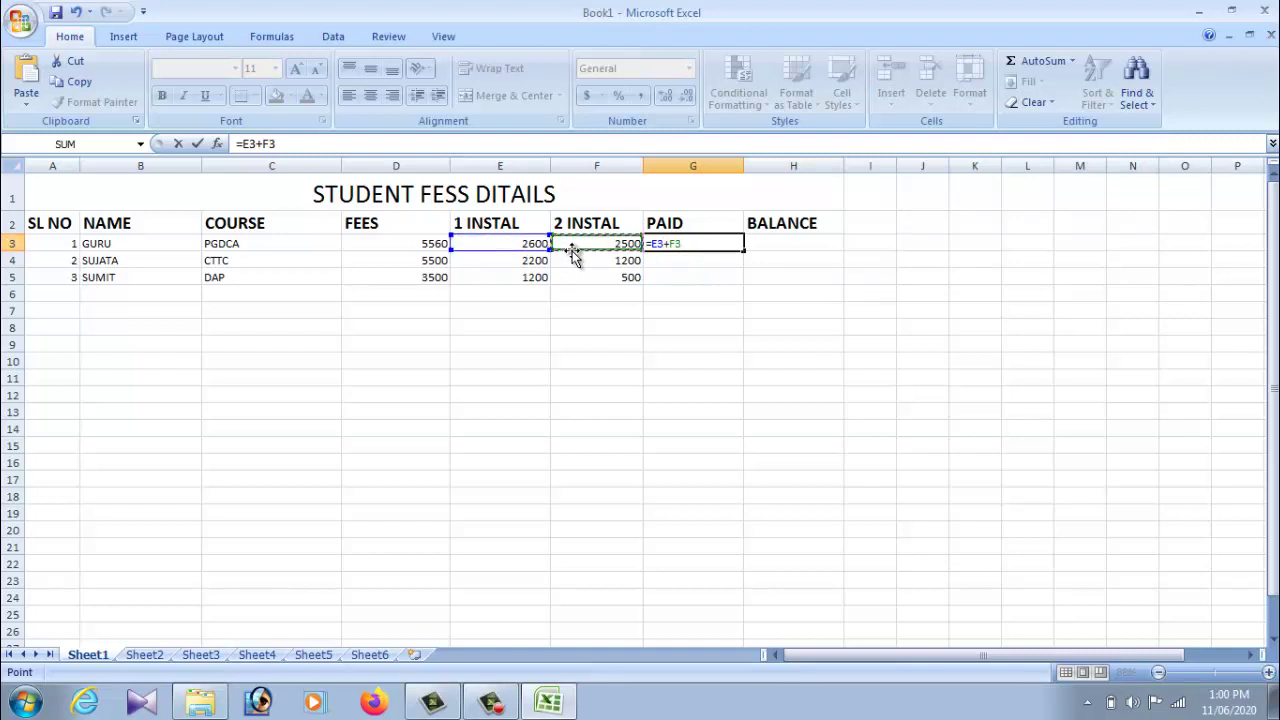
key(Return)
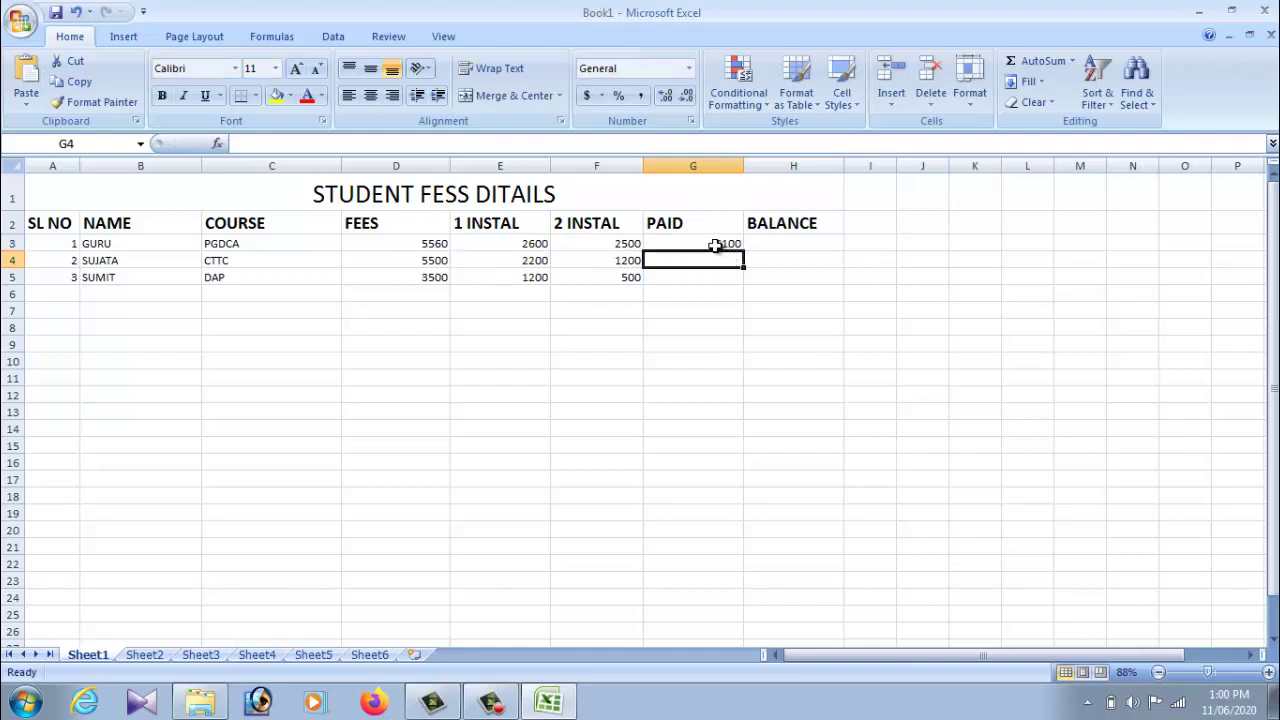
- Enter =E4+F4 in G4 so the second student's PAID shows 3400
click(705, 243)
click(705, 257)
text(=)
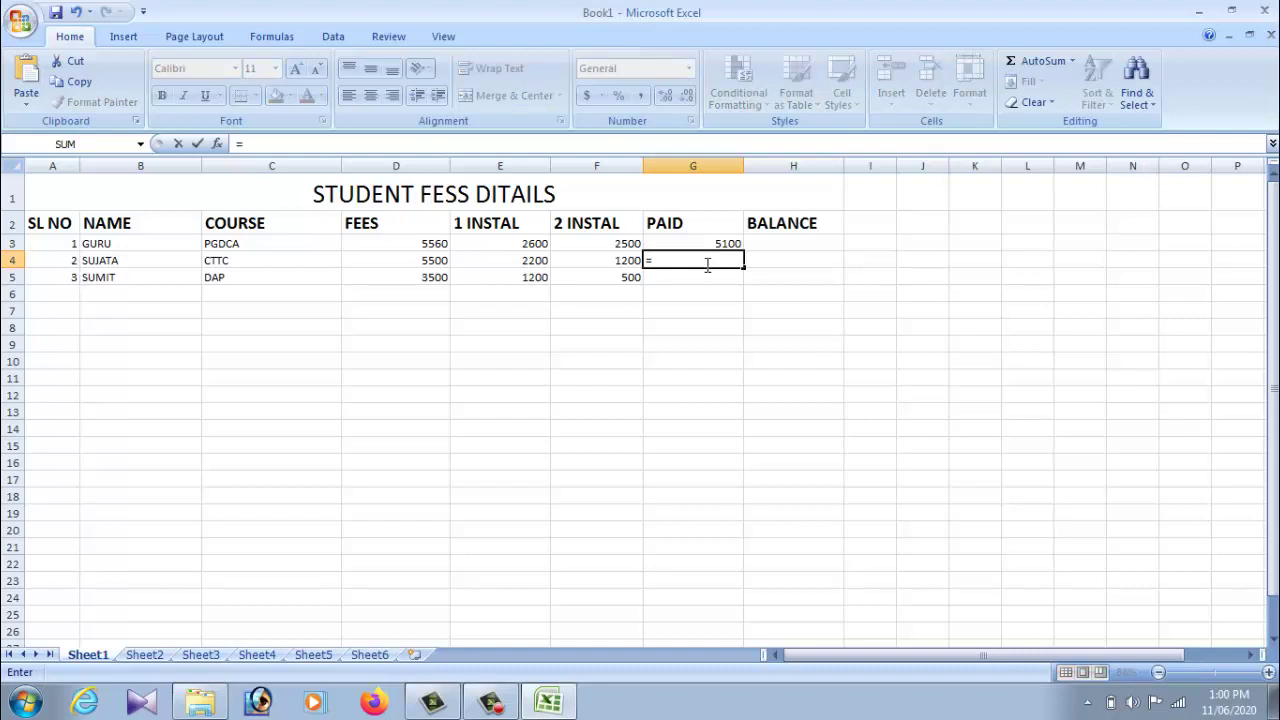
click(520, 263)
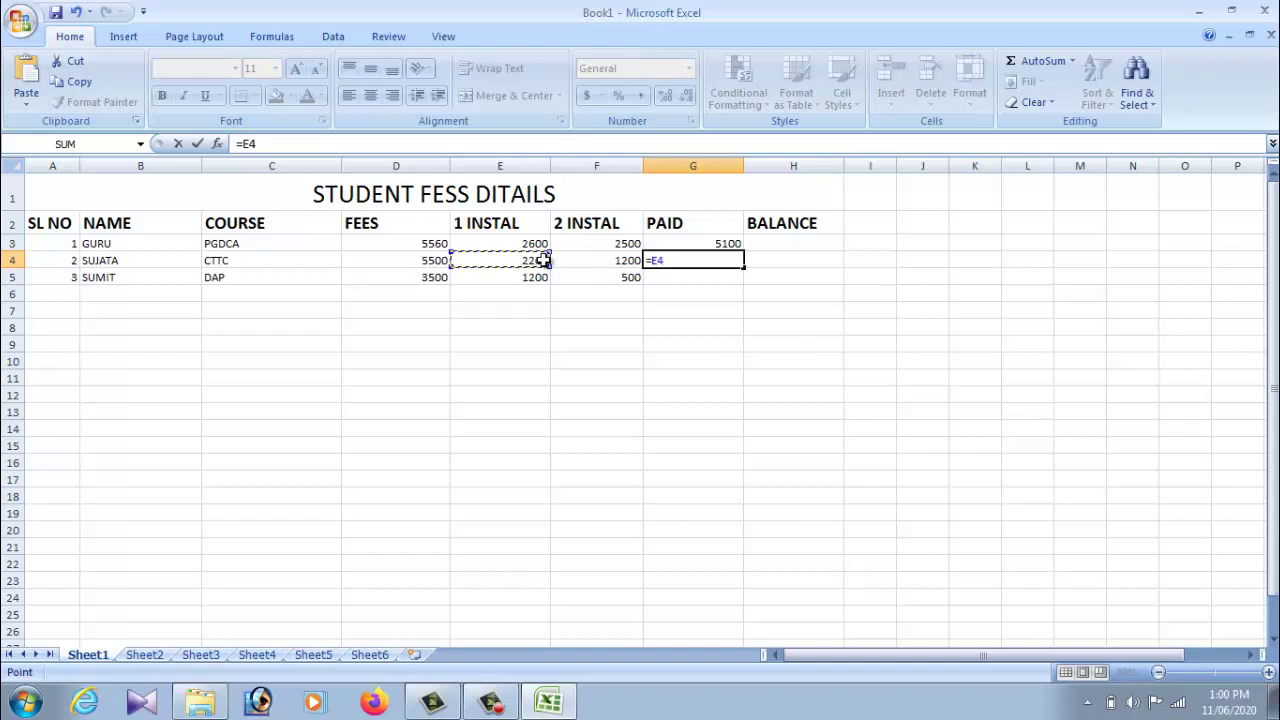
text(+)
click(601, 262)
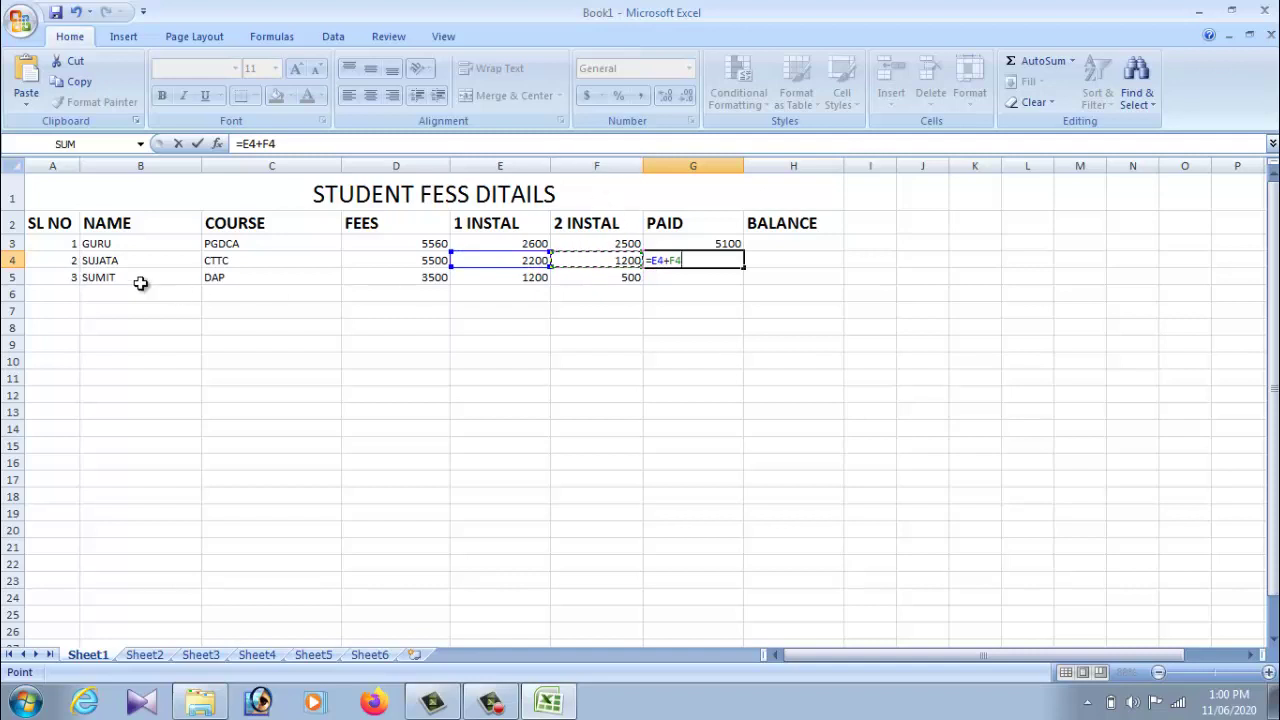
key(Return)
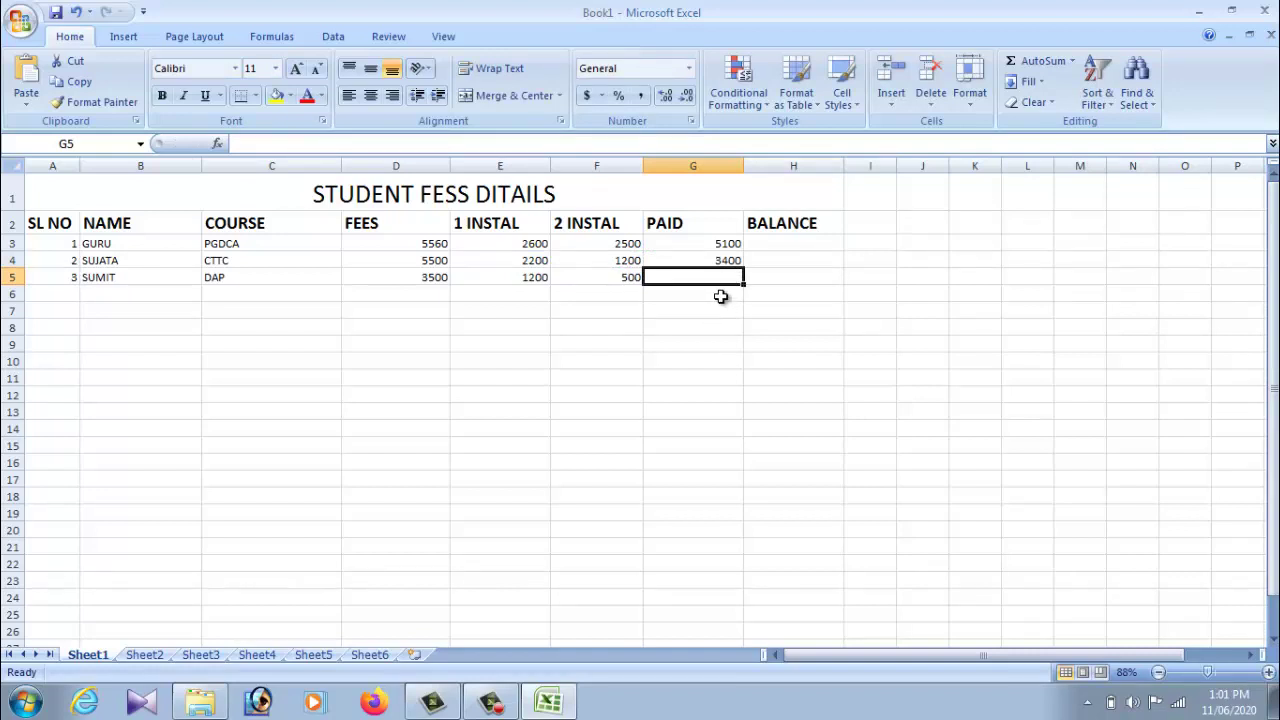
click(736, 263)
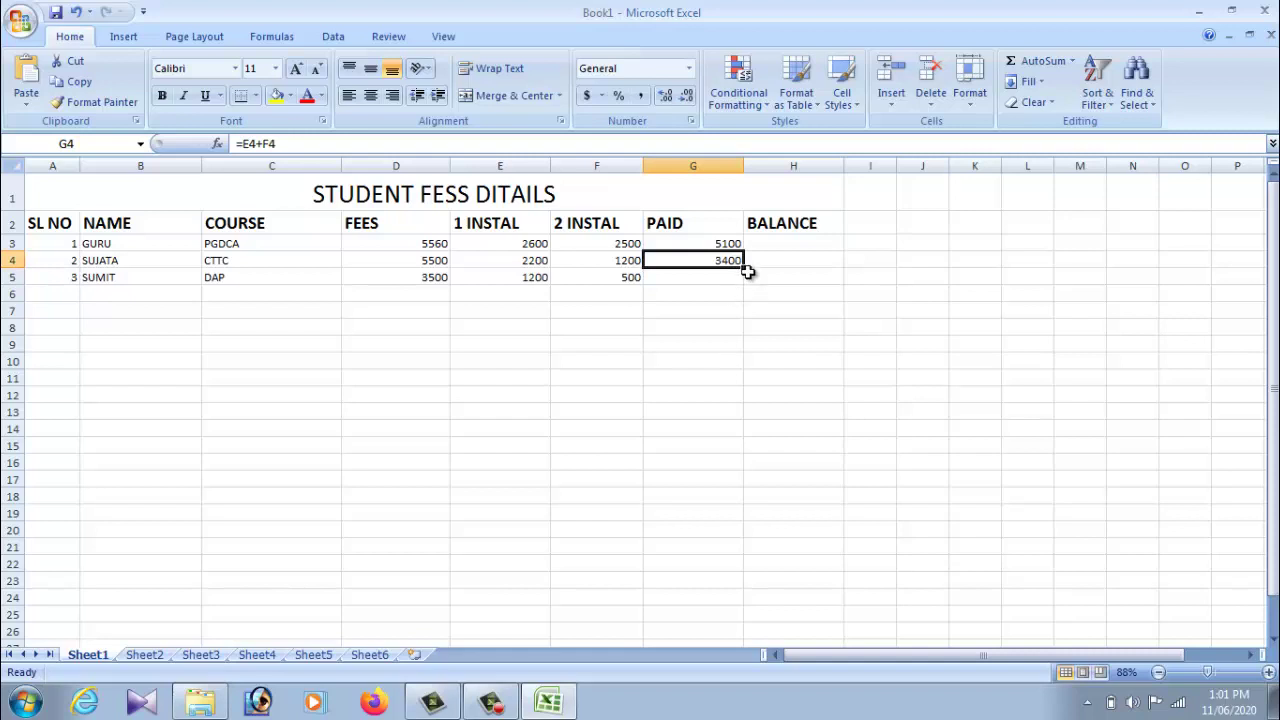
- Fill G4's PAID formula down into G5, giving =E5+F5 and 1700
drag(743, 268, 745, 288)
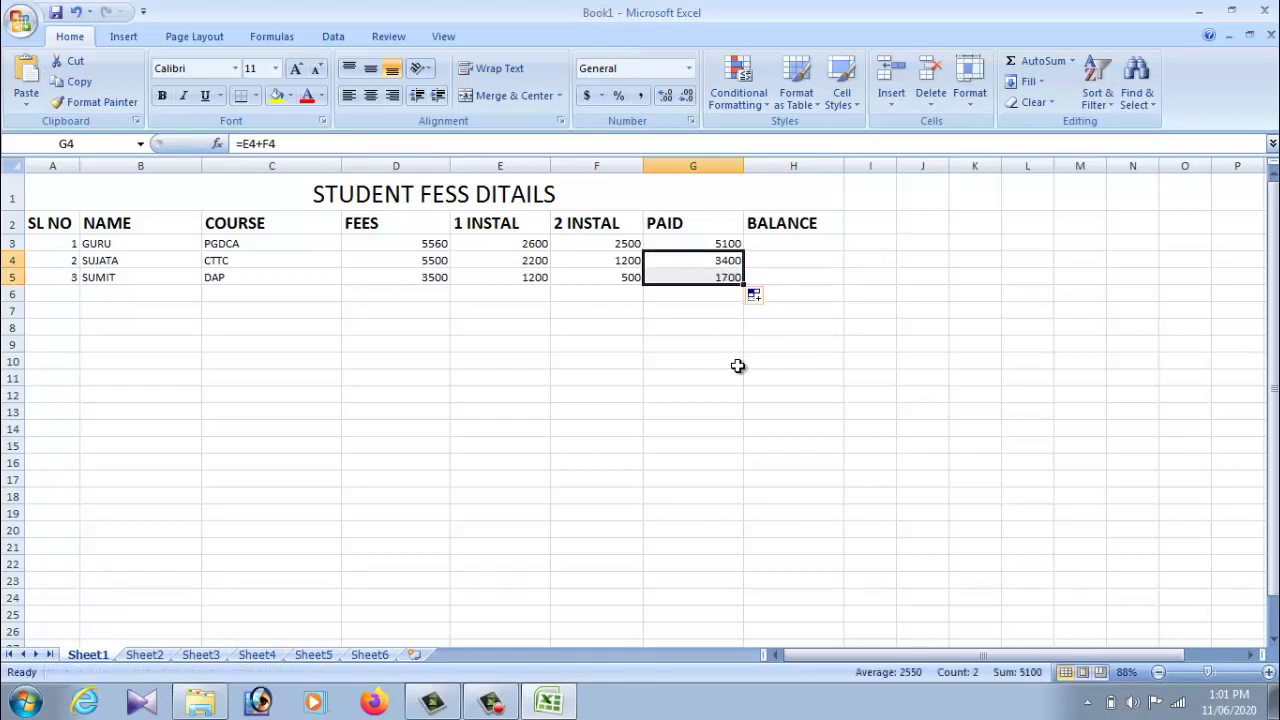
click(737, 366)
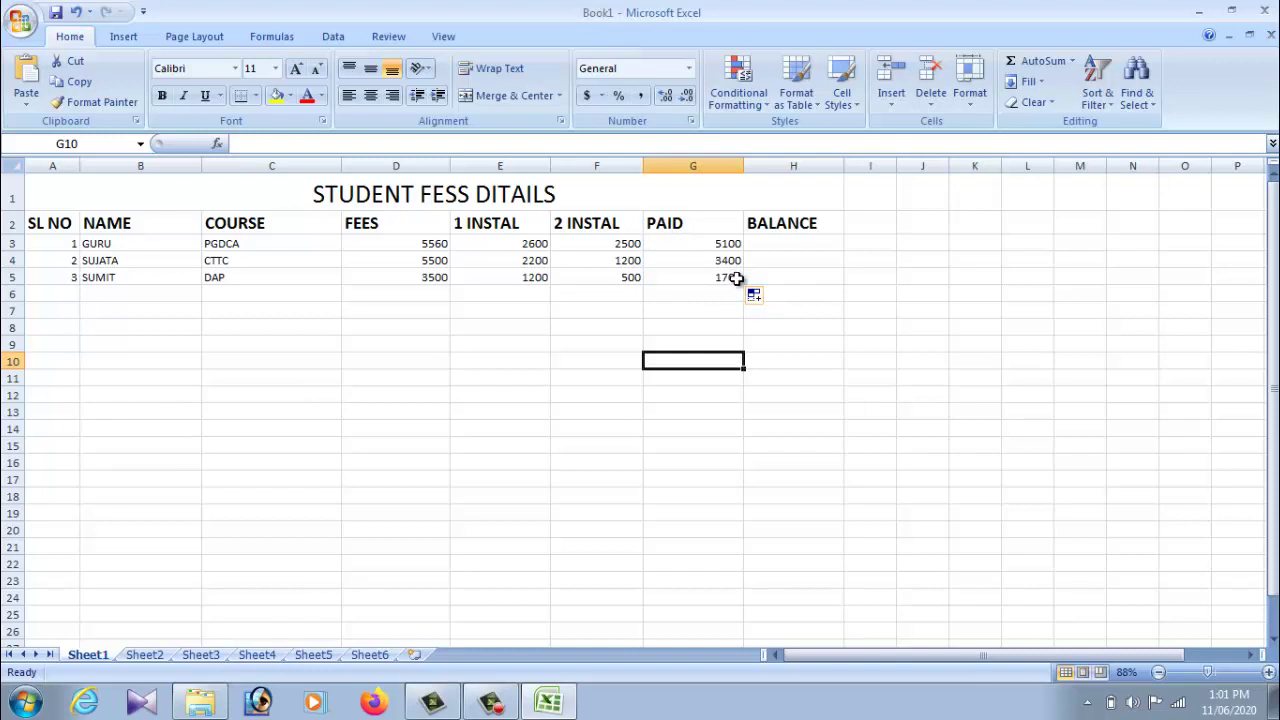
key(ctrl+z)
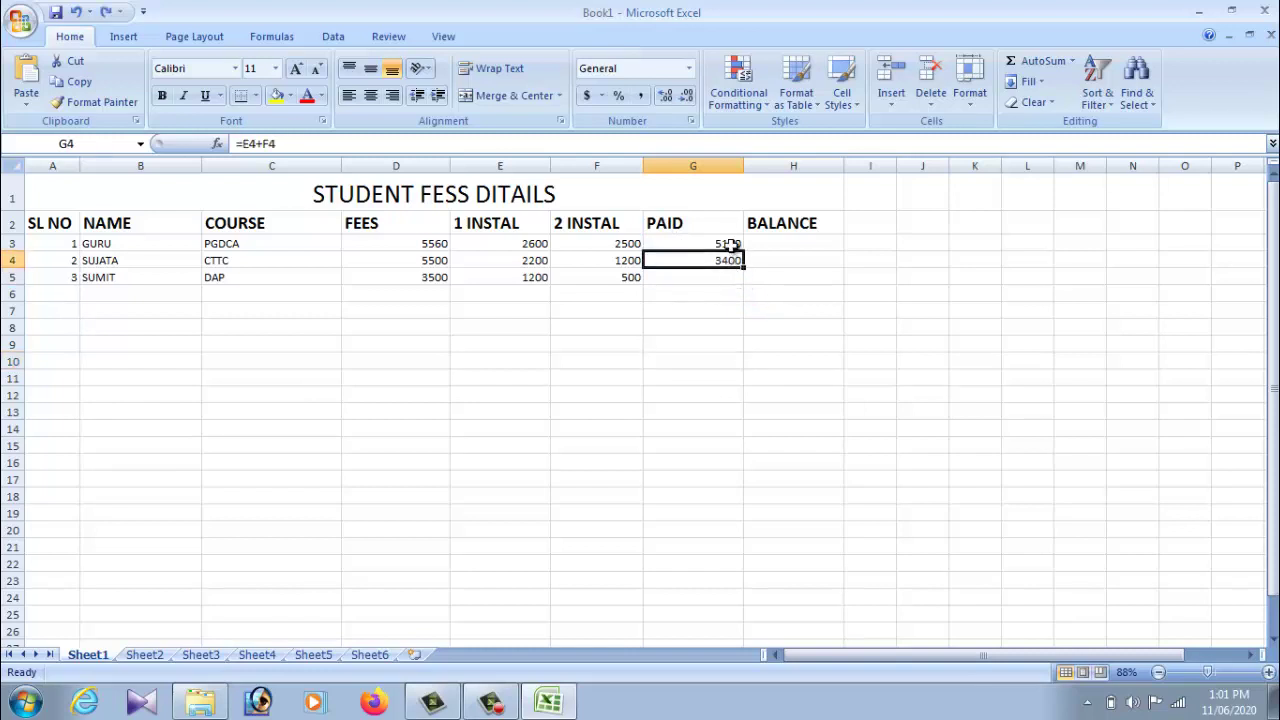
click(731, 245)
click(733, 258)
drag(744, 267, 745, 285)
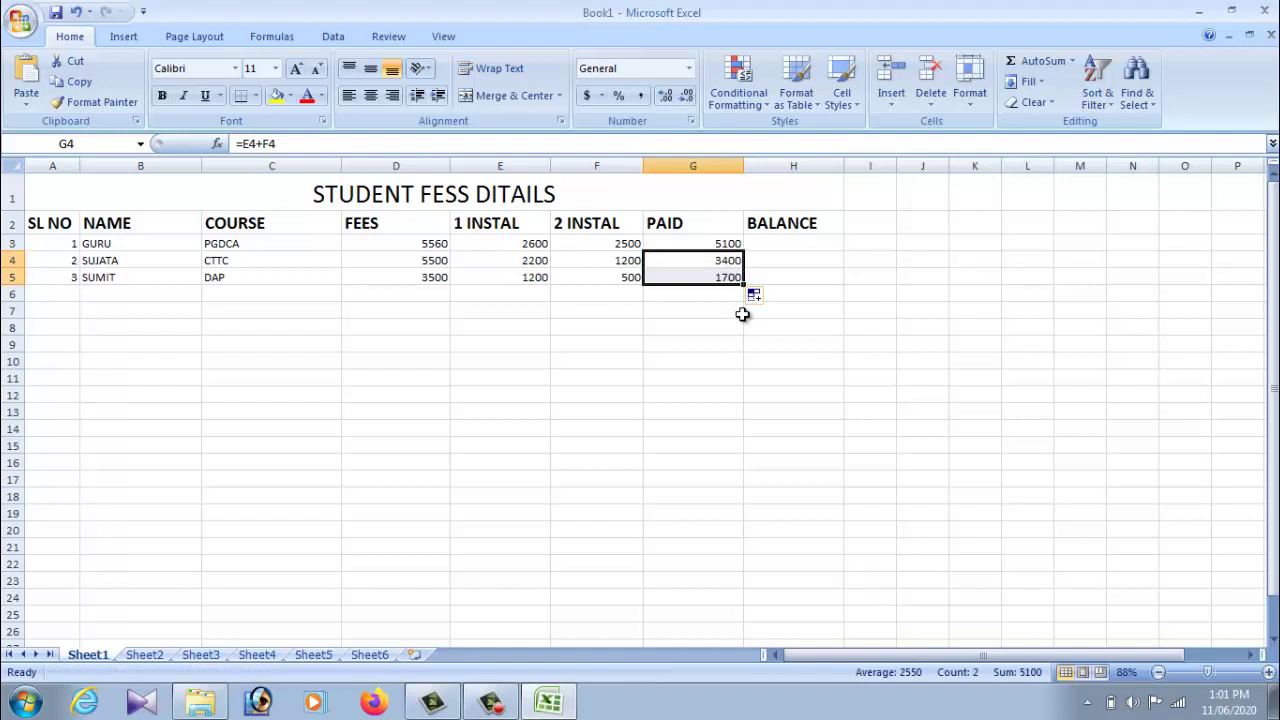
click(720, 307)
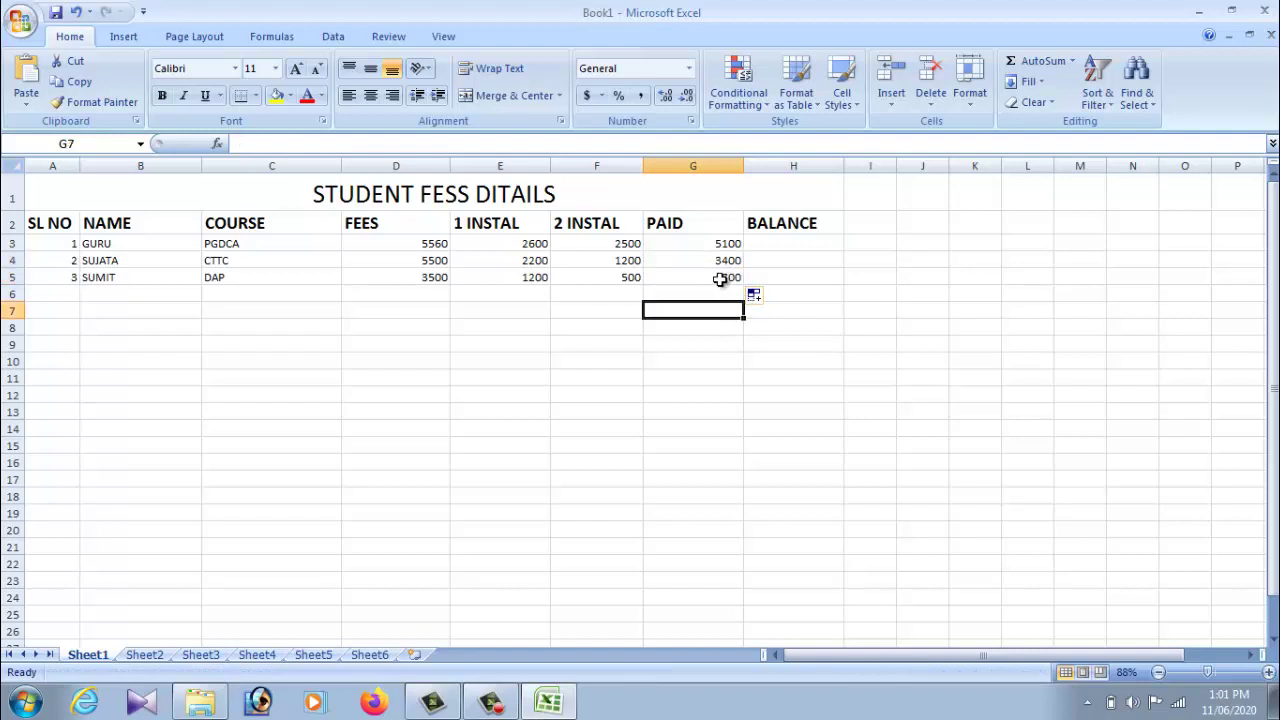
click(720, 279)
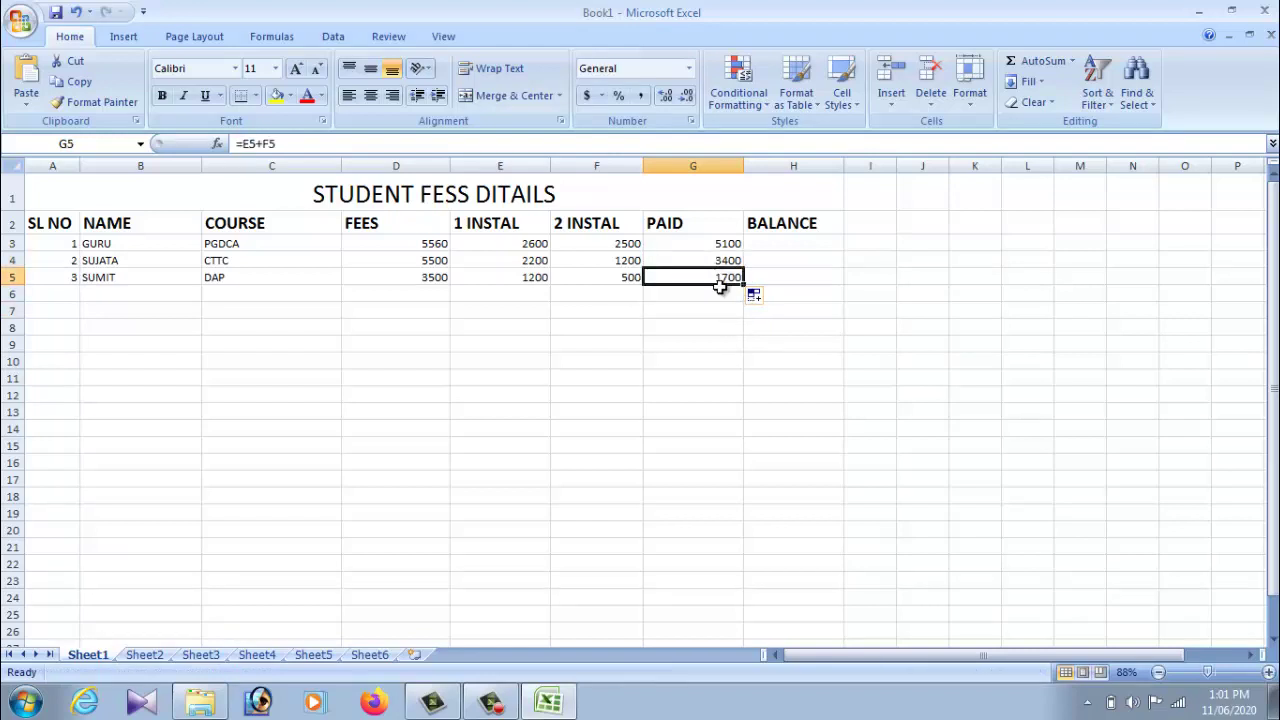
click(777, 241)
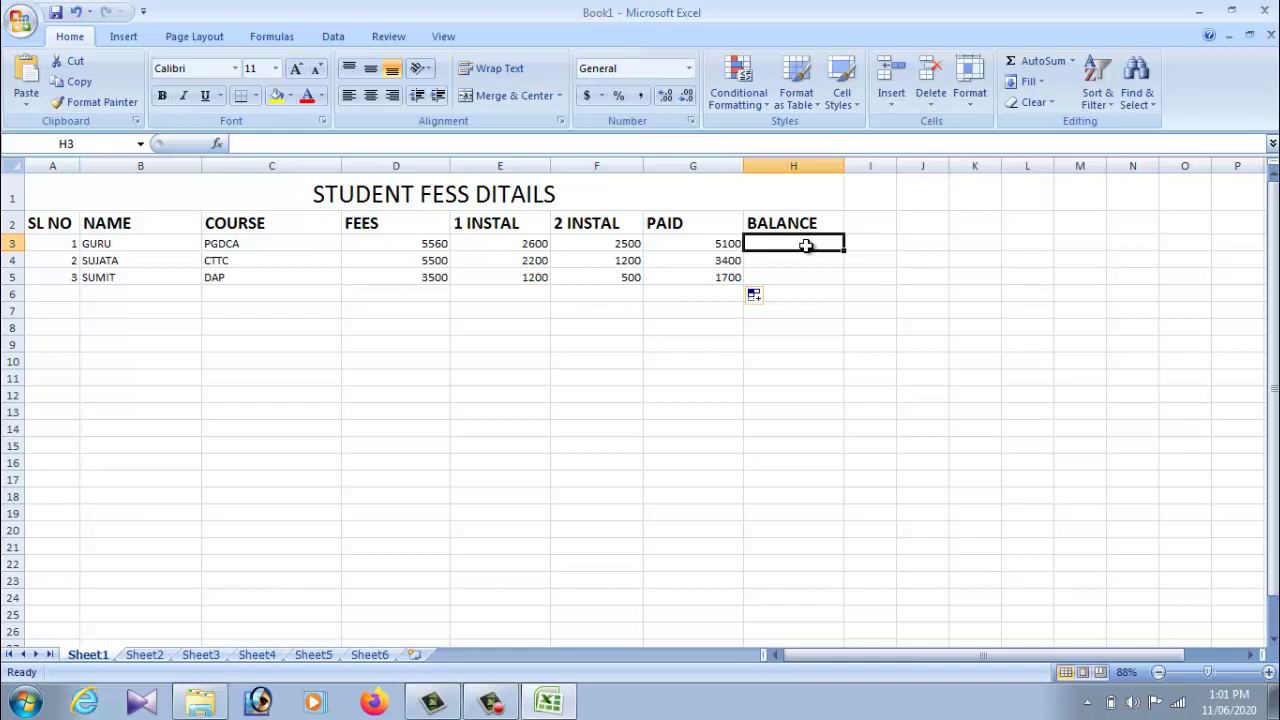
- Enter =D3-G3 in H3 so the first student's balance shows 460
text(=)
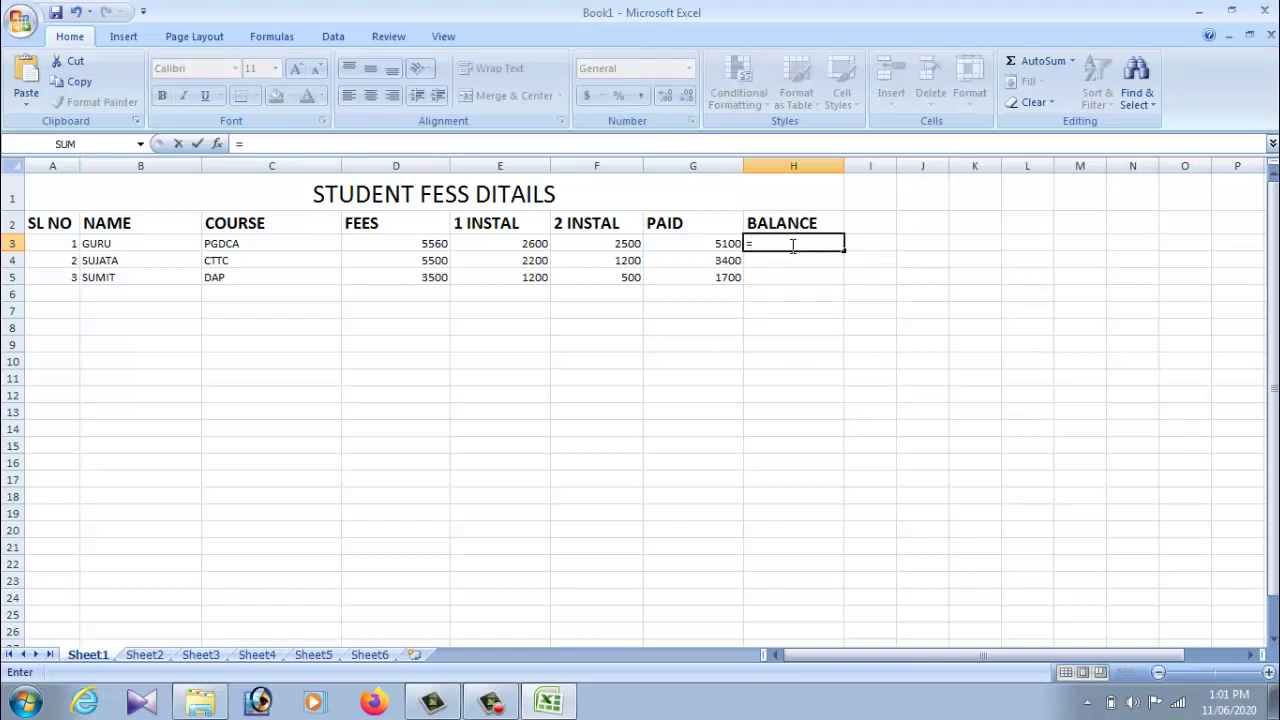
click(700, 246)
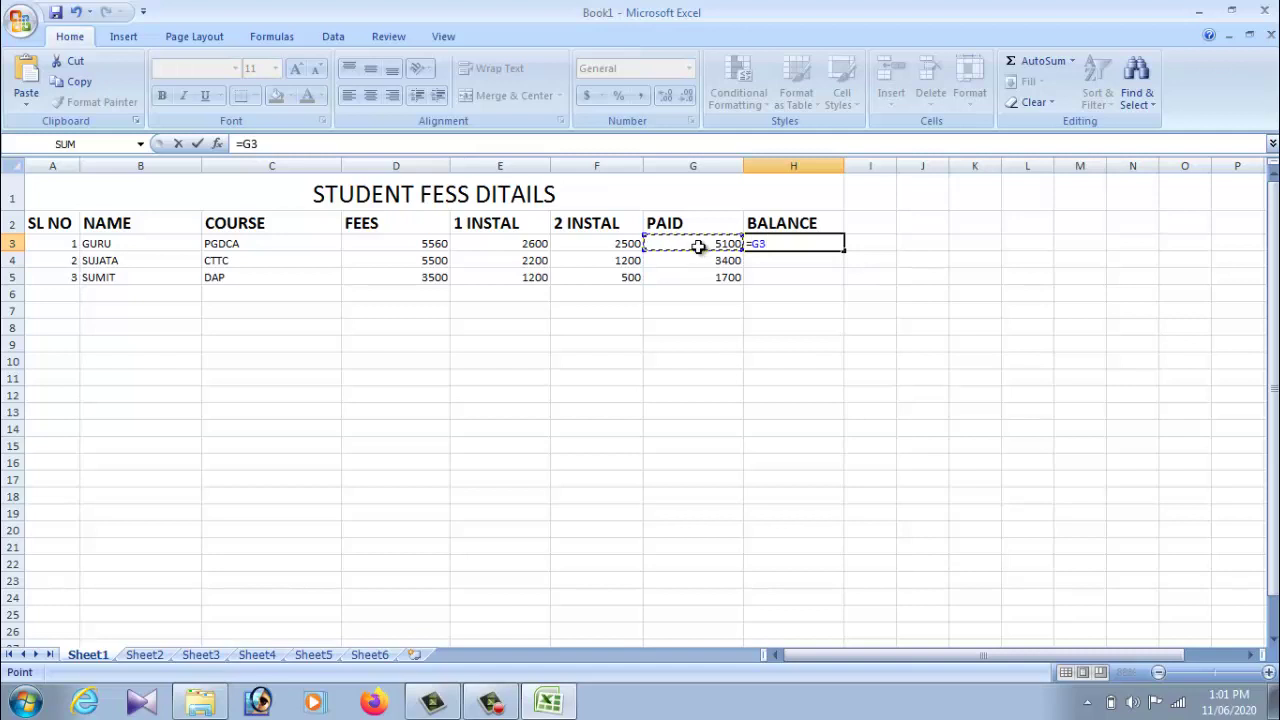
click(425, 246)
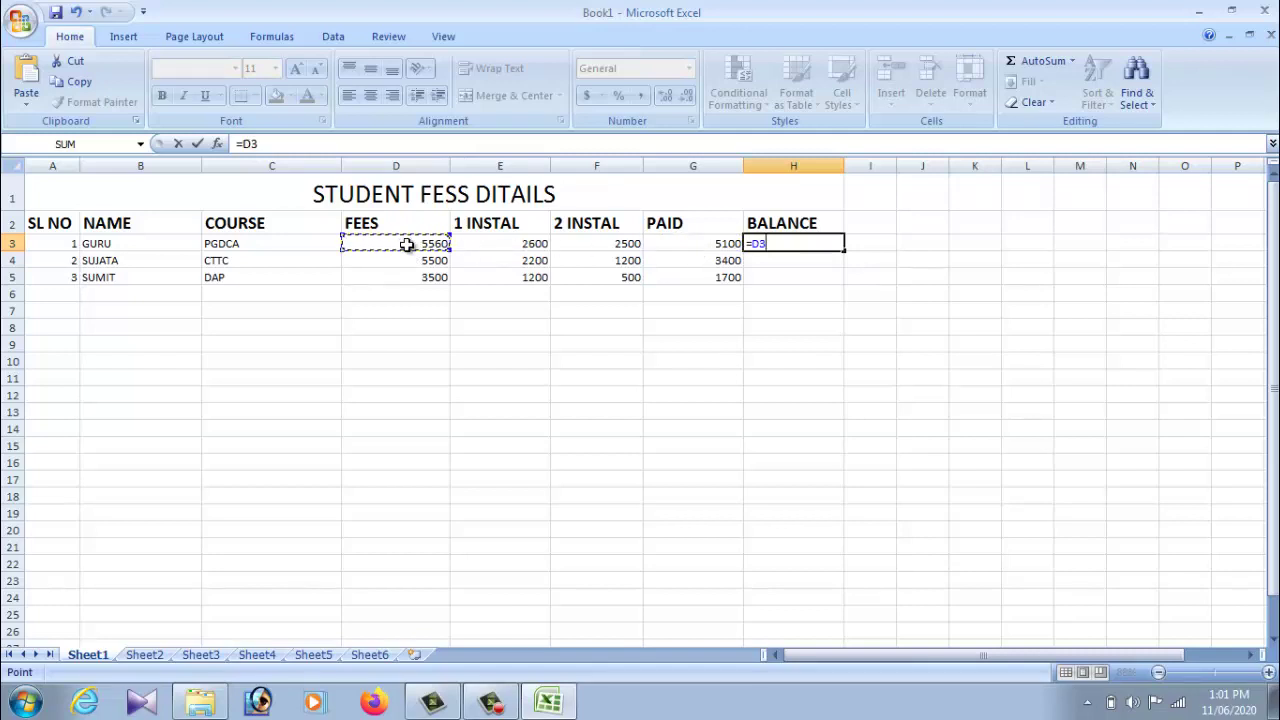
click(703, 248)
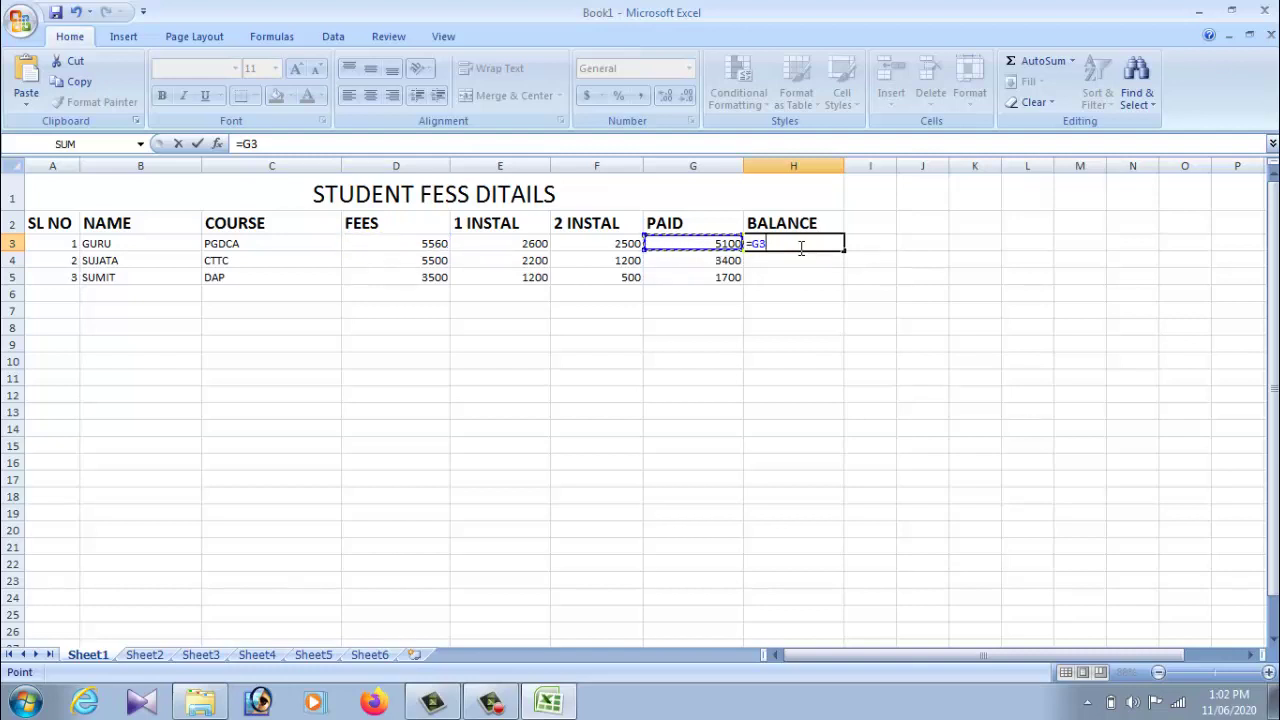
click(405, 243)
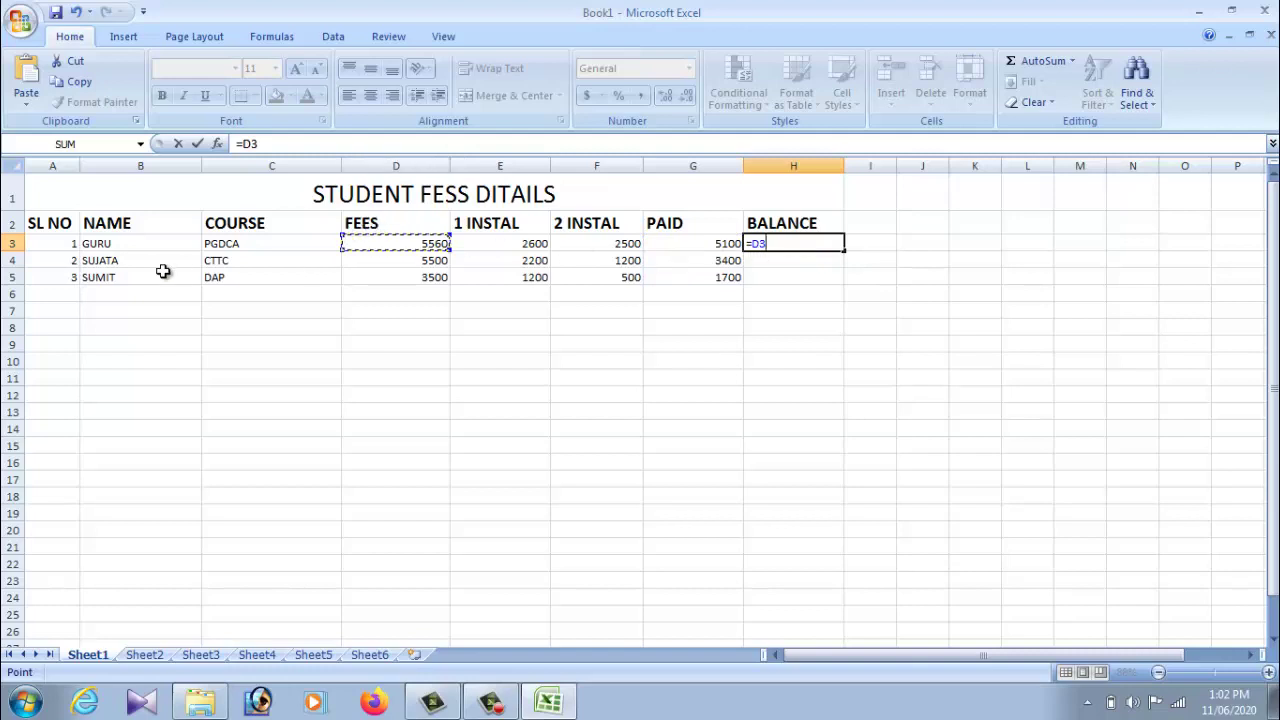
text(-)
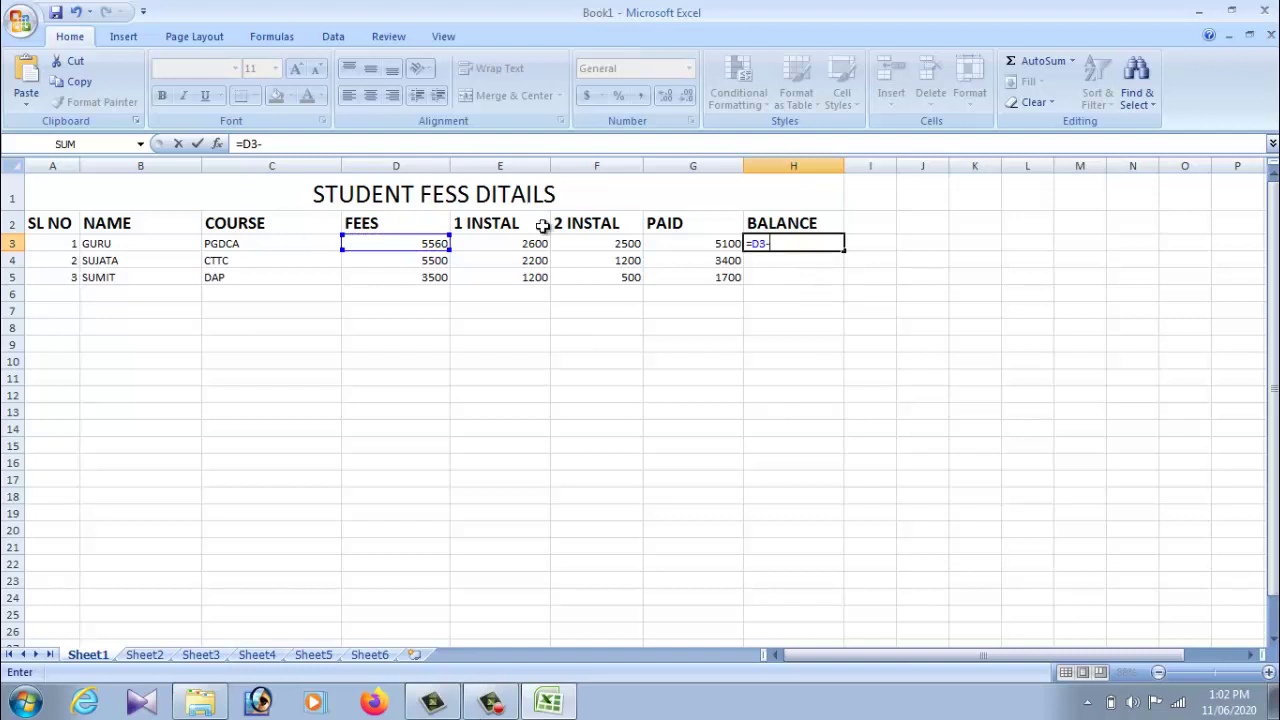
click(707, 244)
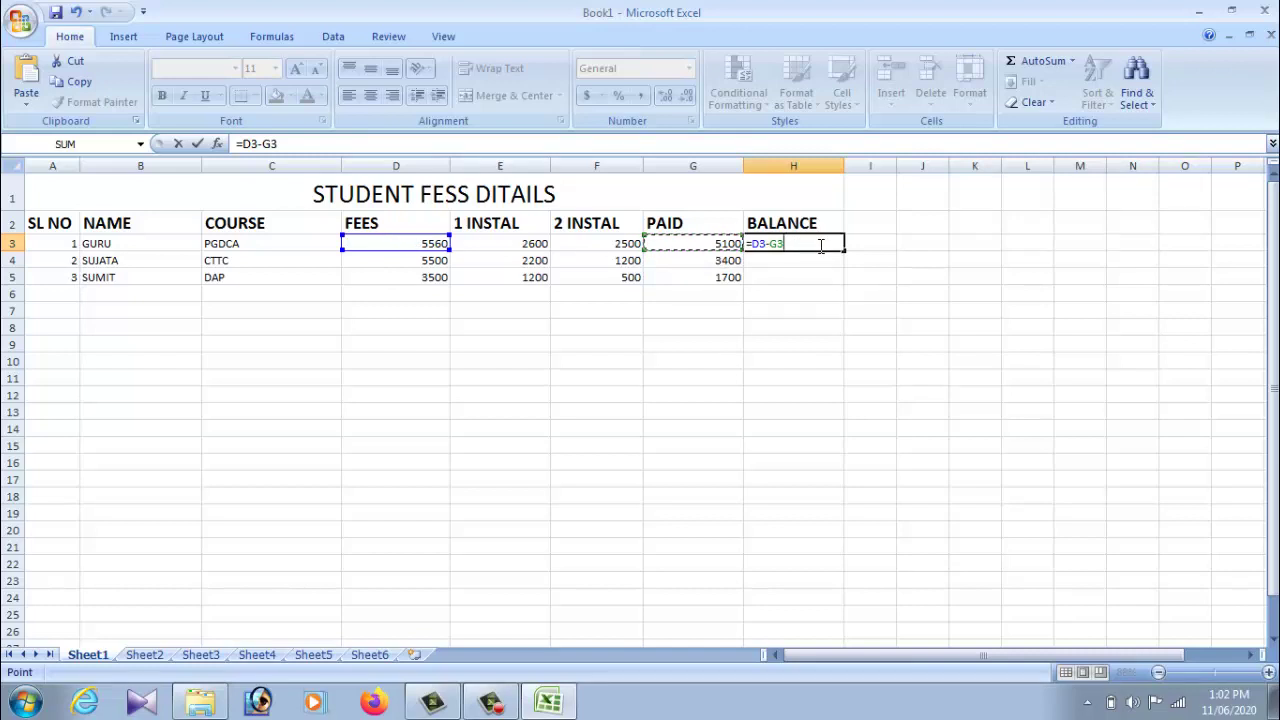
key(Return)
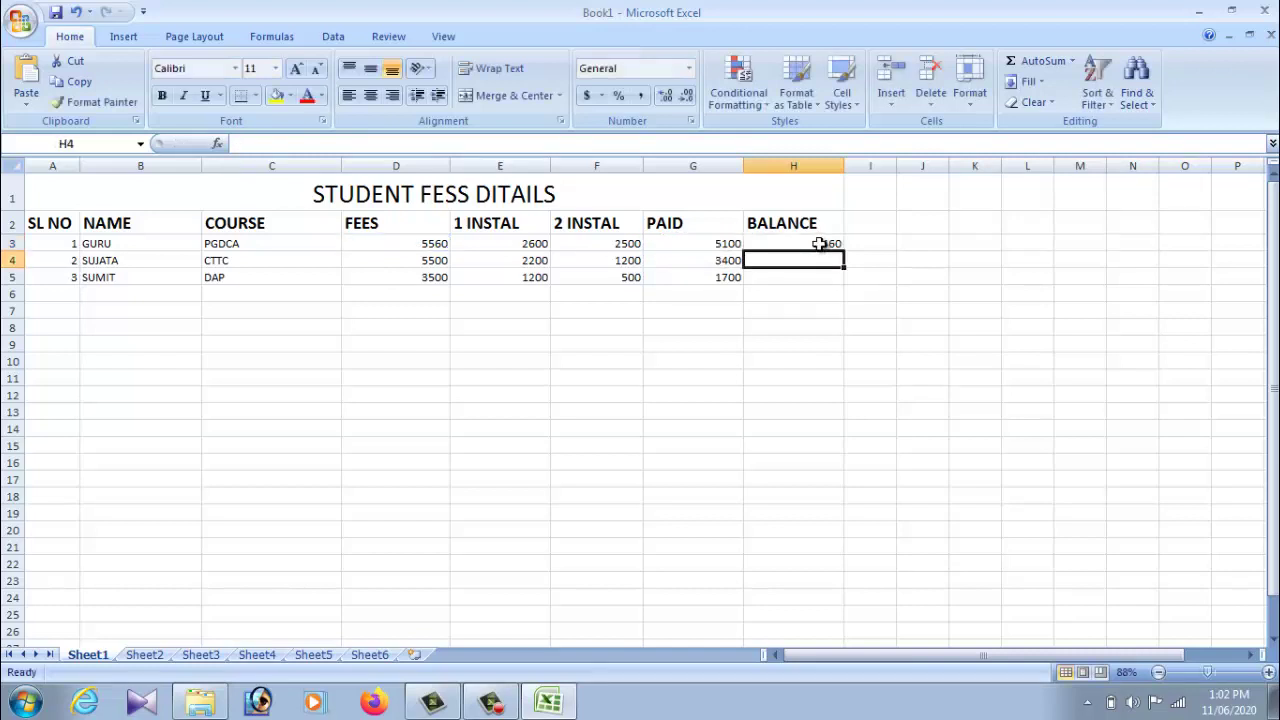
- Copy the balance formula down to H5, showing 2100 and 1800
click(820, 244)
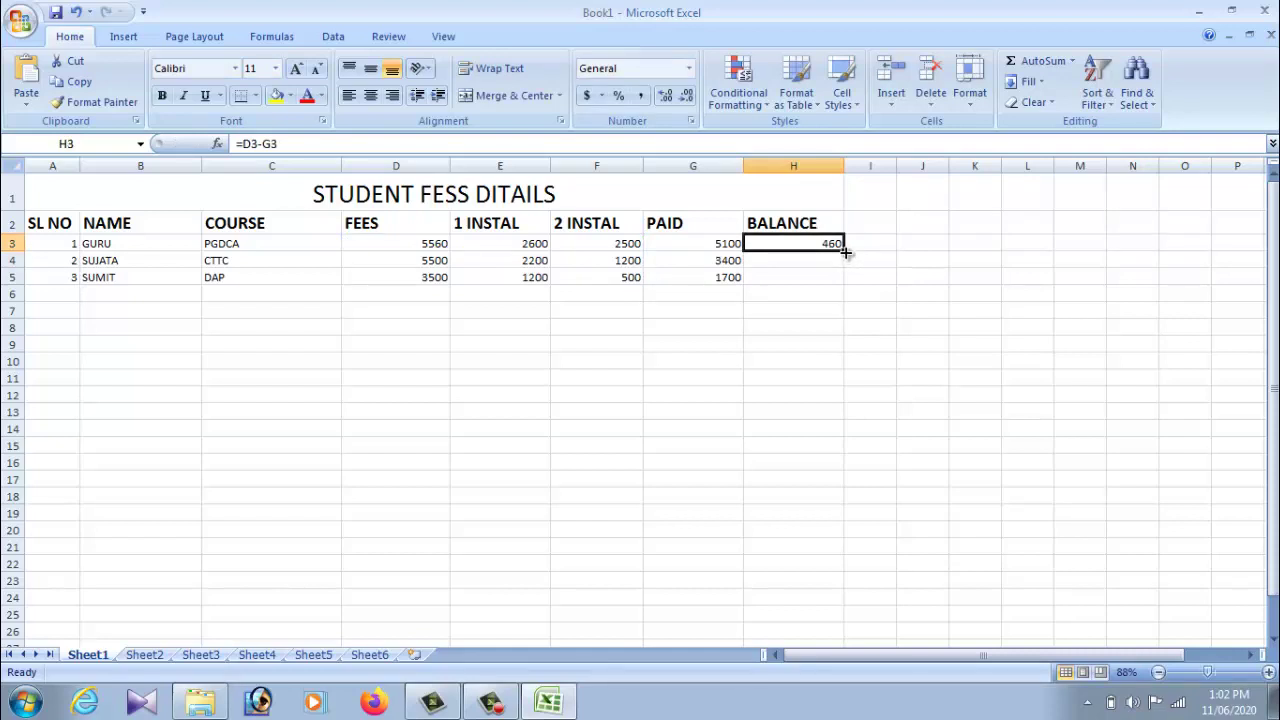
drag(845, 253, 846, 285)
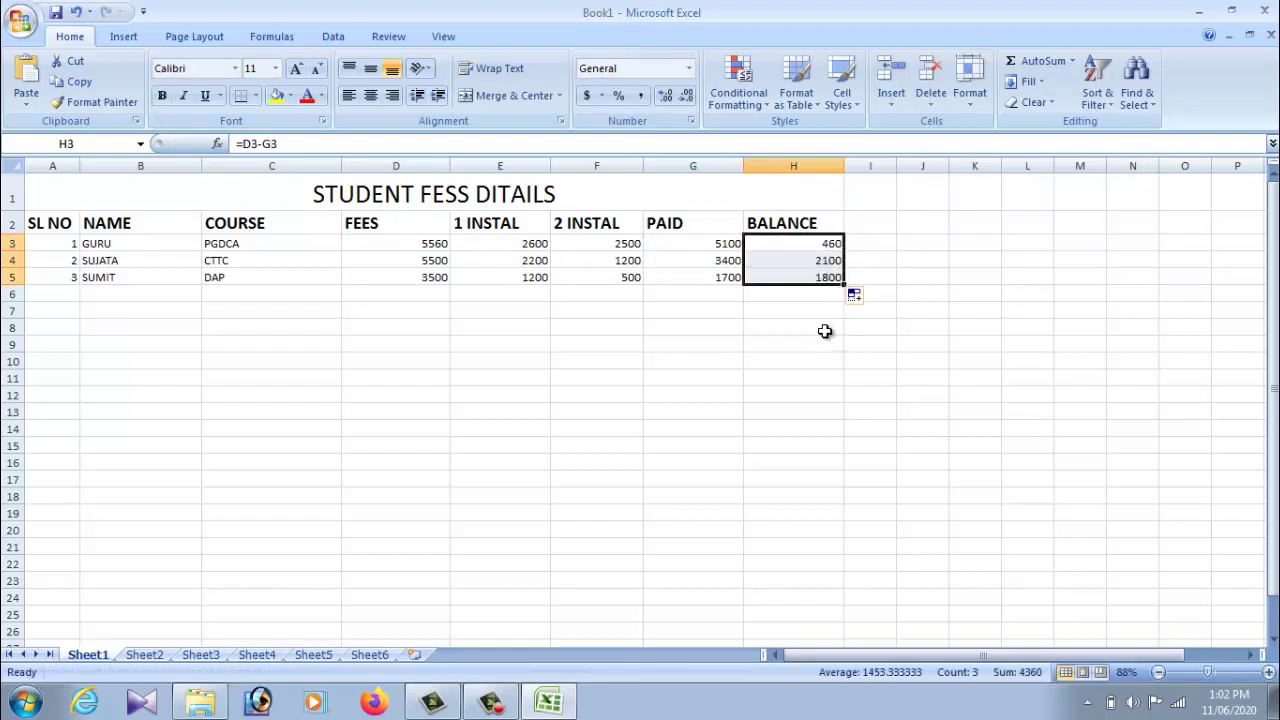
click(820, 310)
click(826, 280)
- Write the plain-text note 'PADI =E3+F3' in cell G7 below the table
click(815, 310)
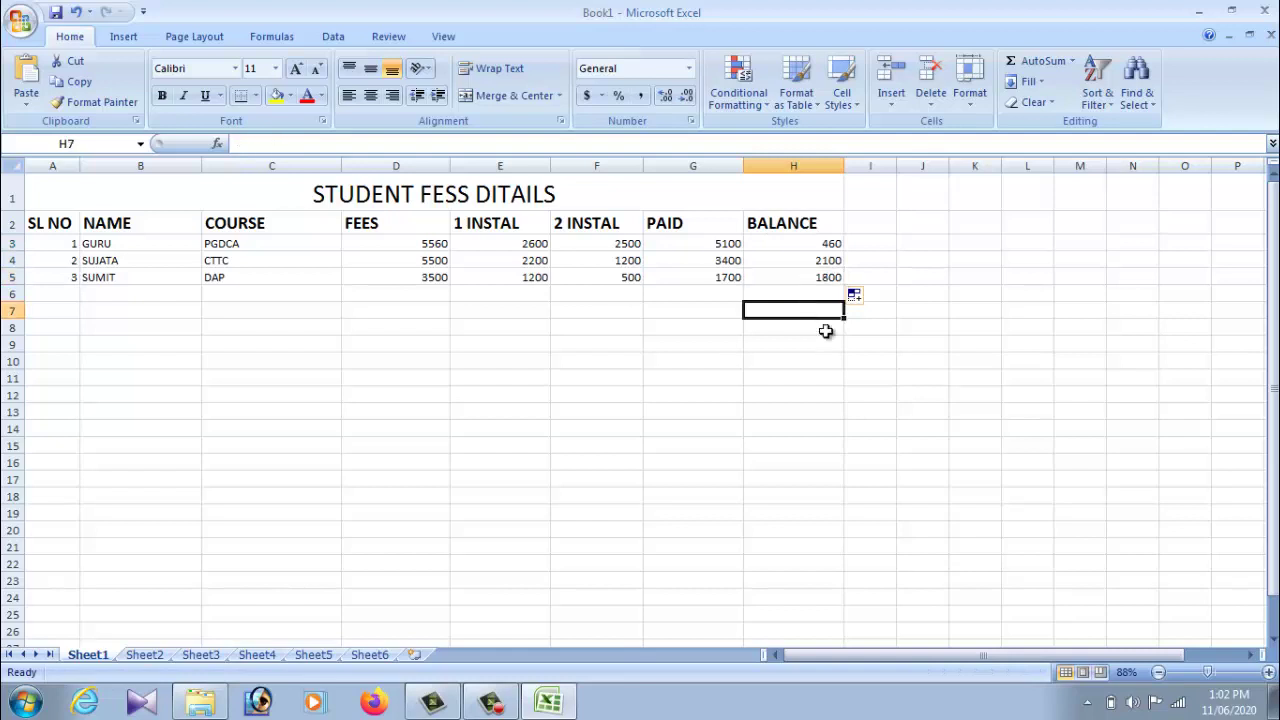
click(620, 392)
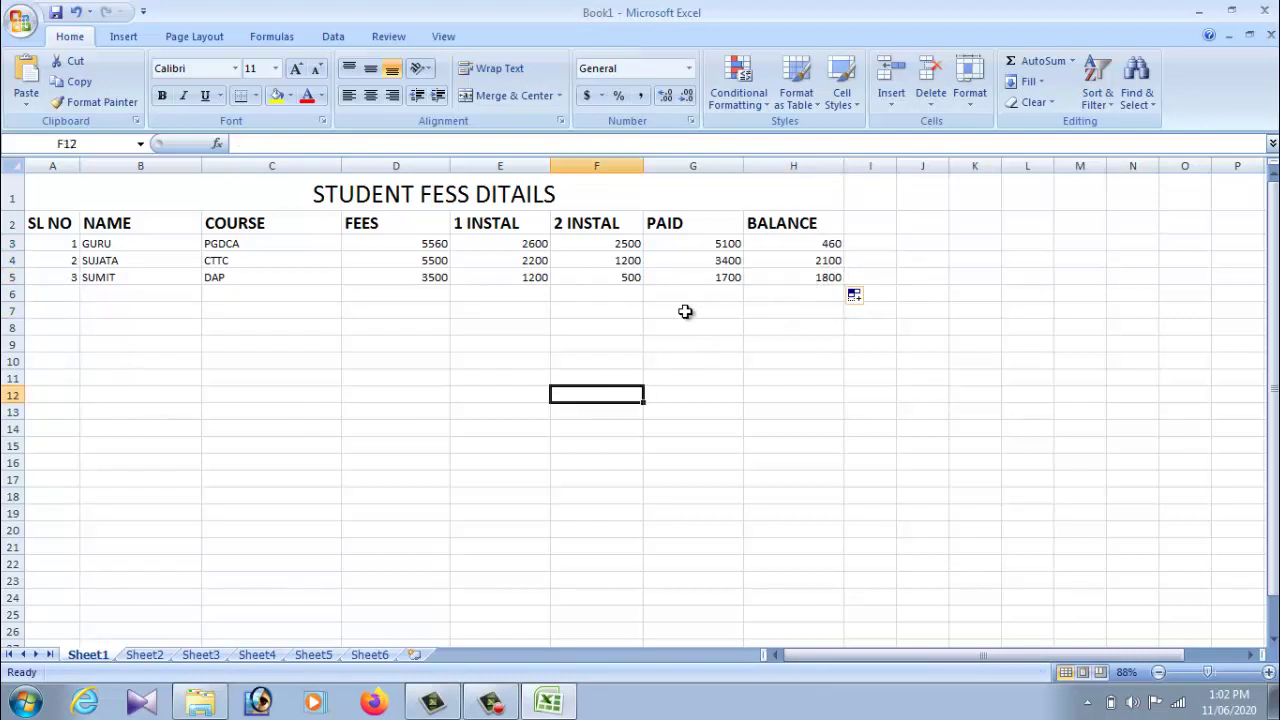
double_click(688, 311)
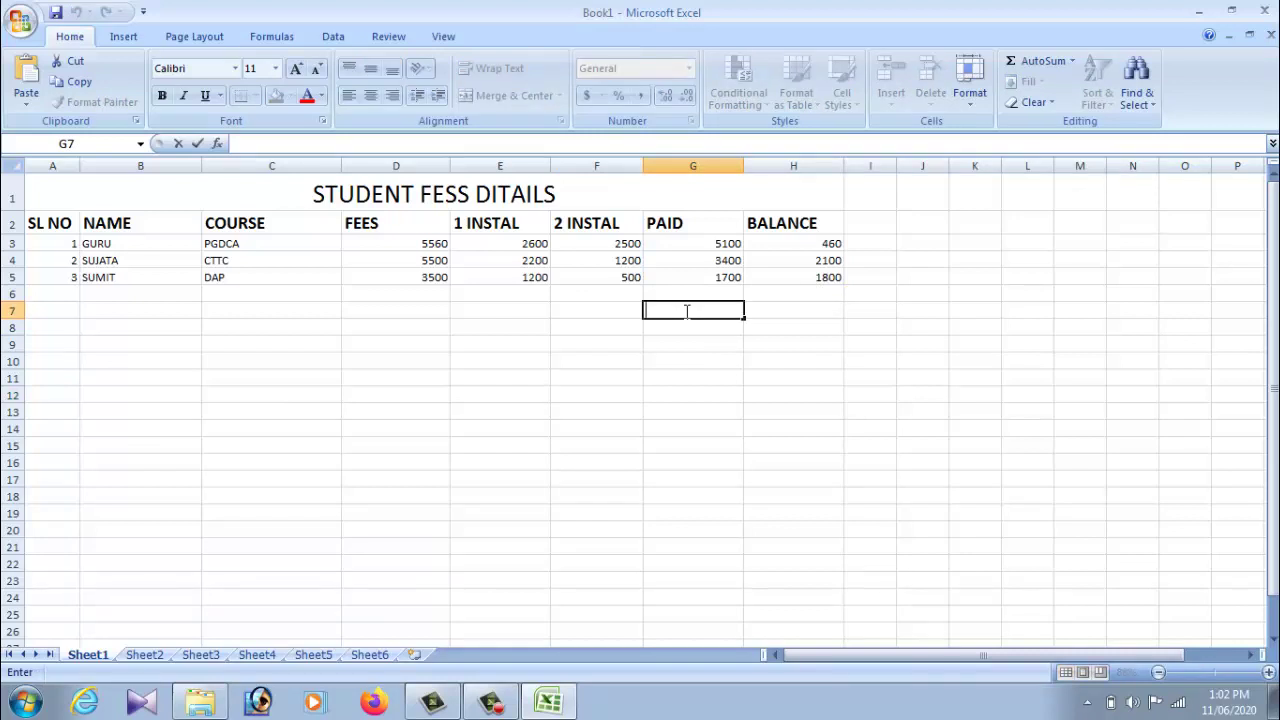
text(paid)
key(BackSpace)
key(BackSpace)
key(BackSpace)
key(BackSpace)
text(PADI)
text(. )
text(=)
key(BackSpace)
key(BackSpace)
key(BackSpace)
text(=E3+E)
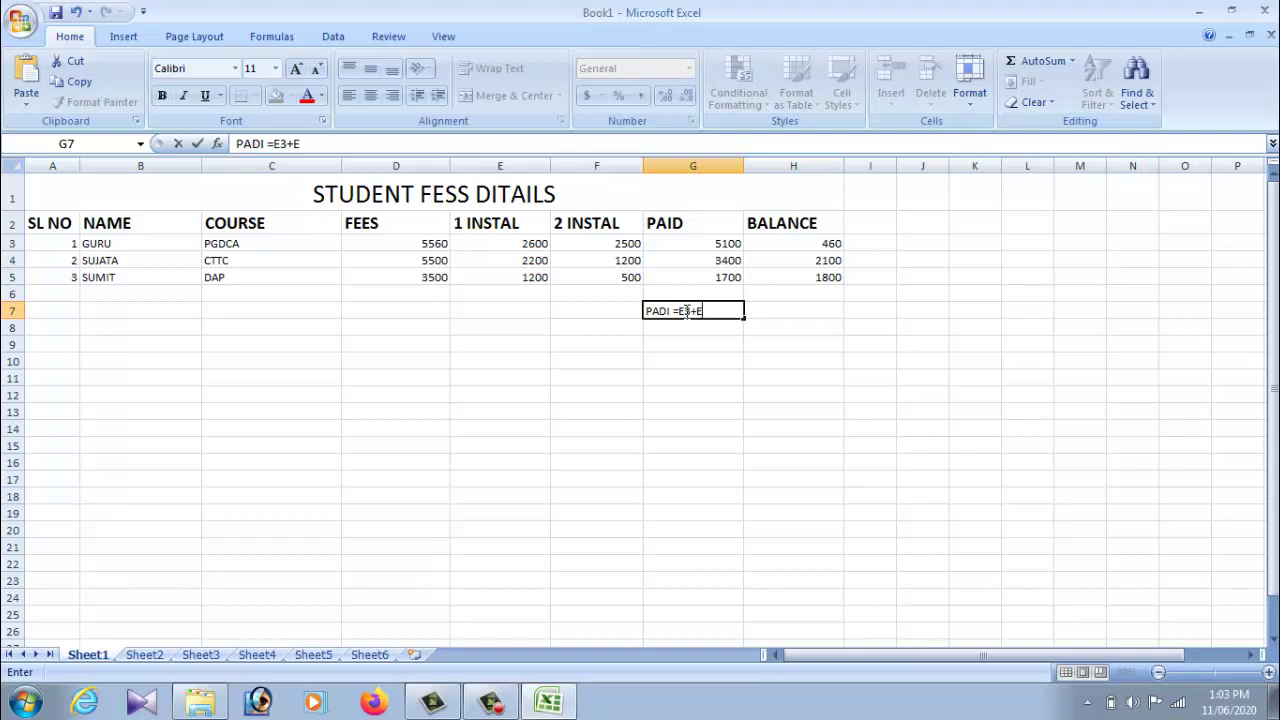
text(3)
key(BackSpace)
key(BackSpace)
key(BackSpace)
click(490, 703)
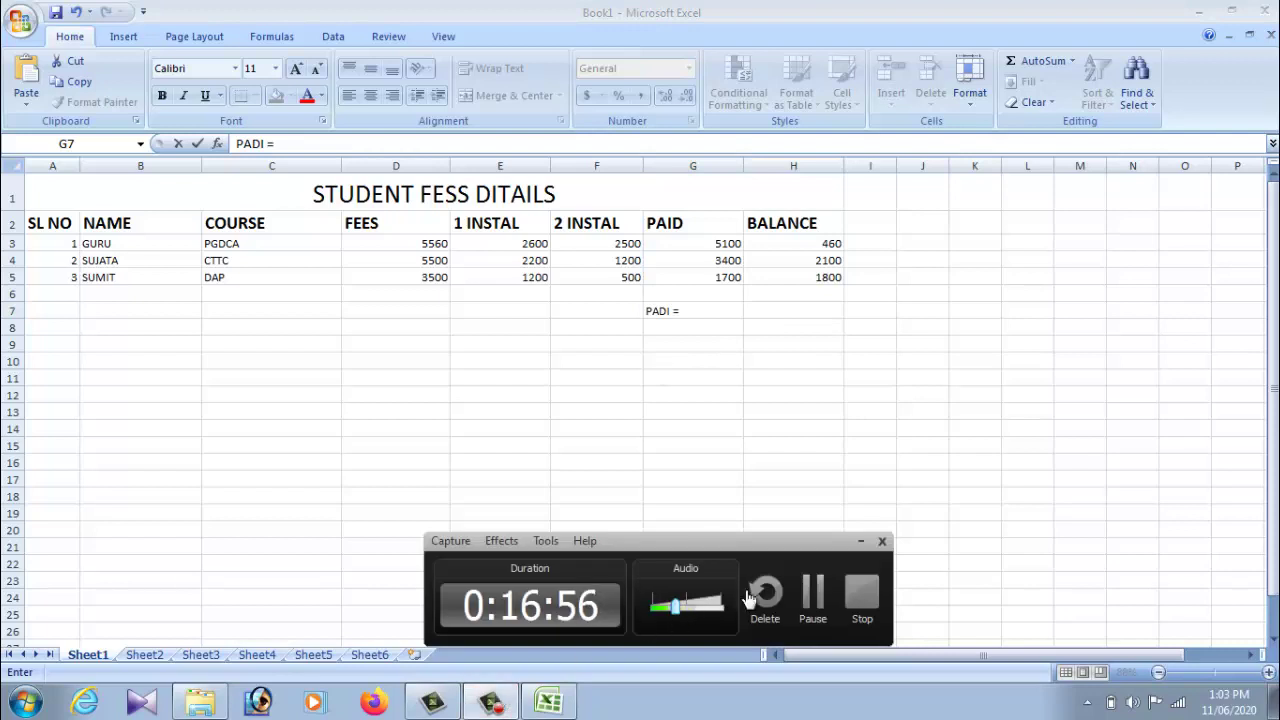
click(732, 528)
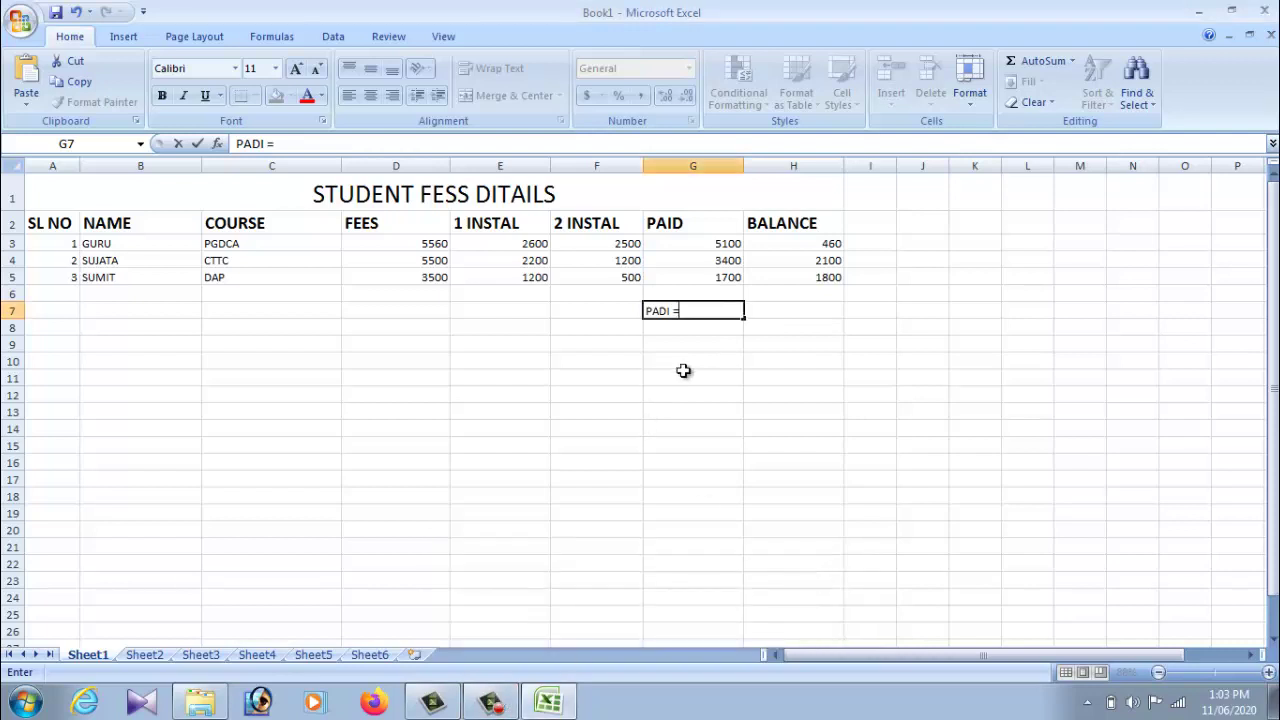
click(693, 311)
text(E3+F3)
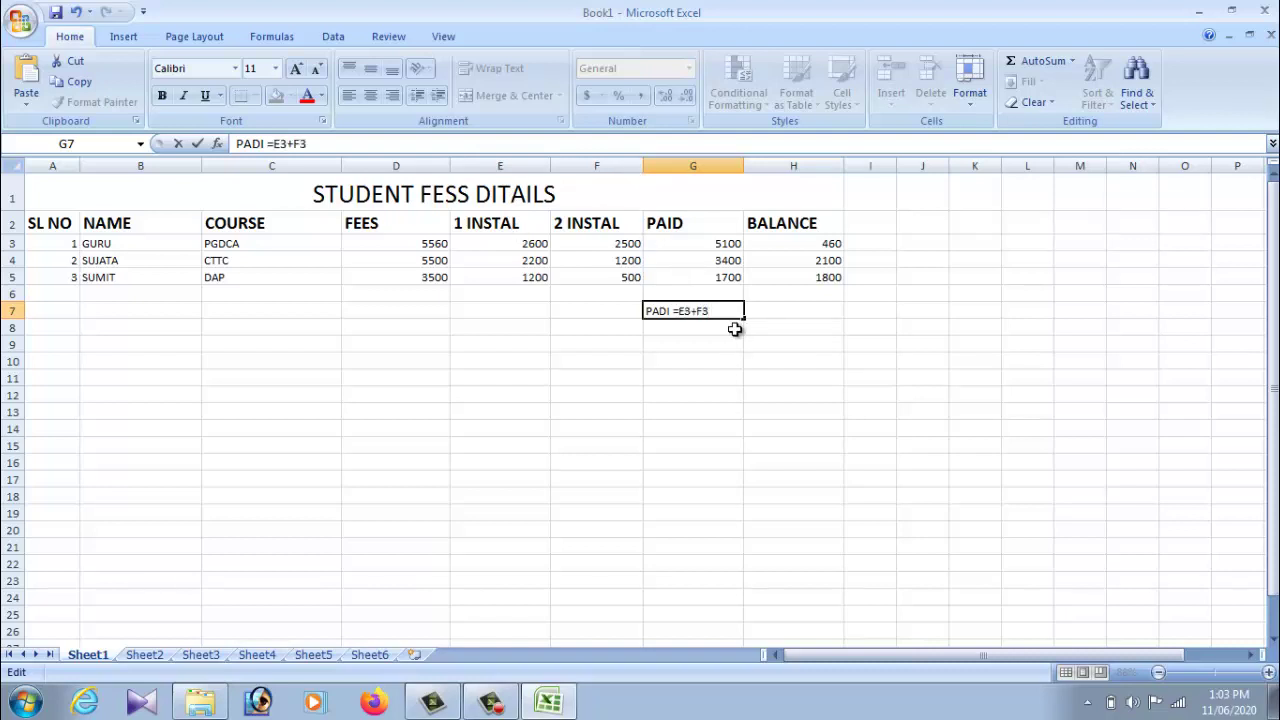
click(682, 332)
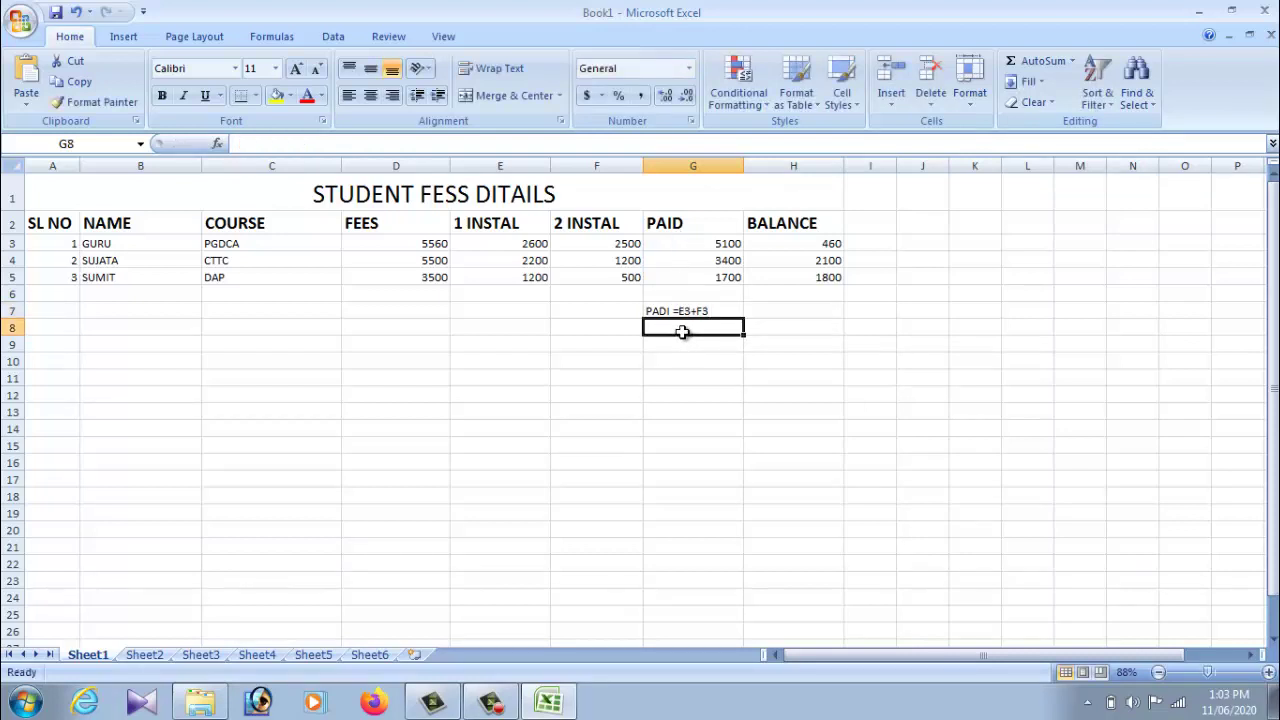
- Add the note 'BALANCE =D3-G3' in G8 and select both notes in G7:G8
text(BALANCE =D3-G3)
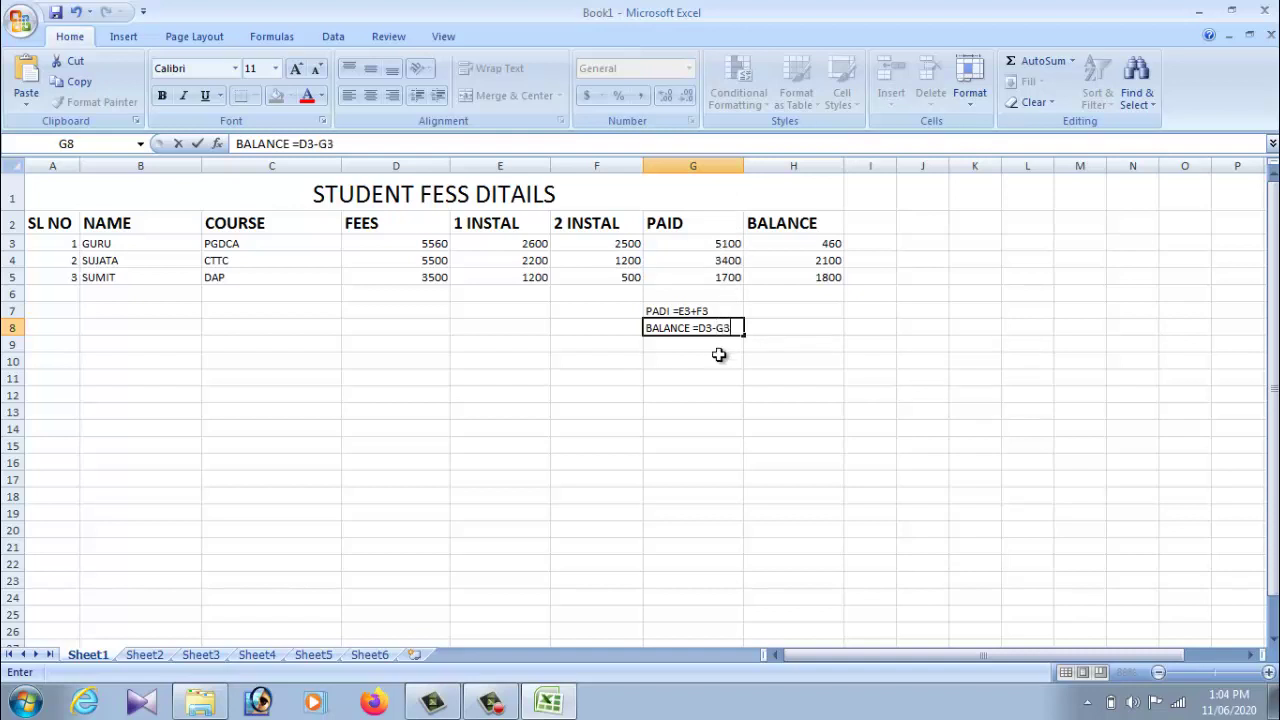
click(722, 352)
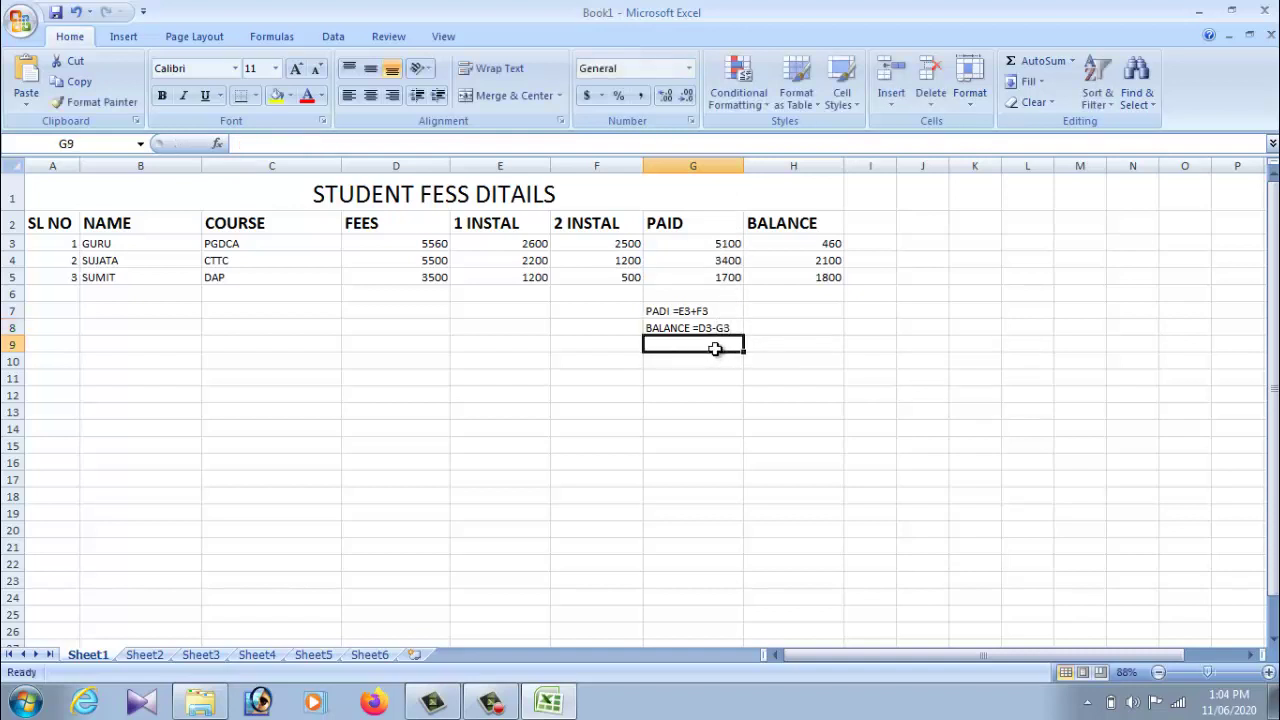
click(658, 312)
drag(663, 314, 690, 329)
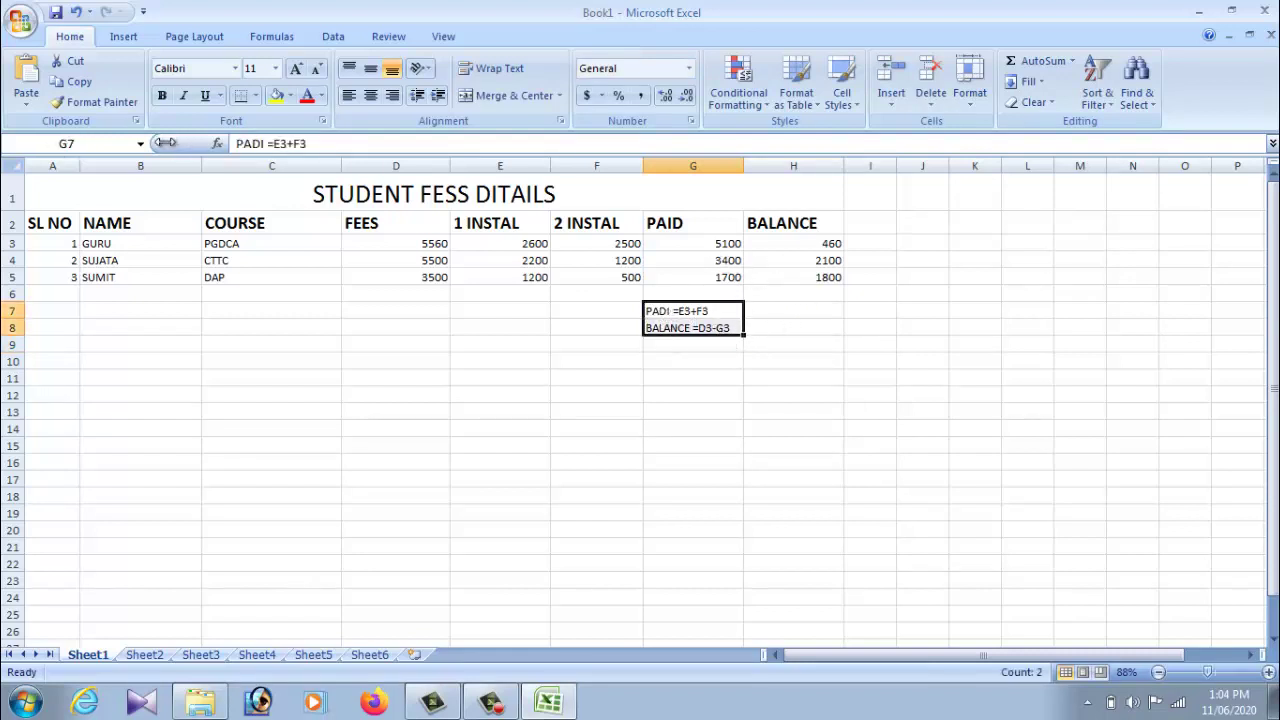
- Enlarge the font of the PAID and BALANCE formula notes in G7:G8
click(296, 68)
click(296, 68)
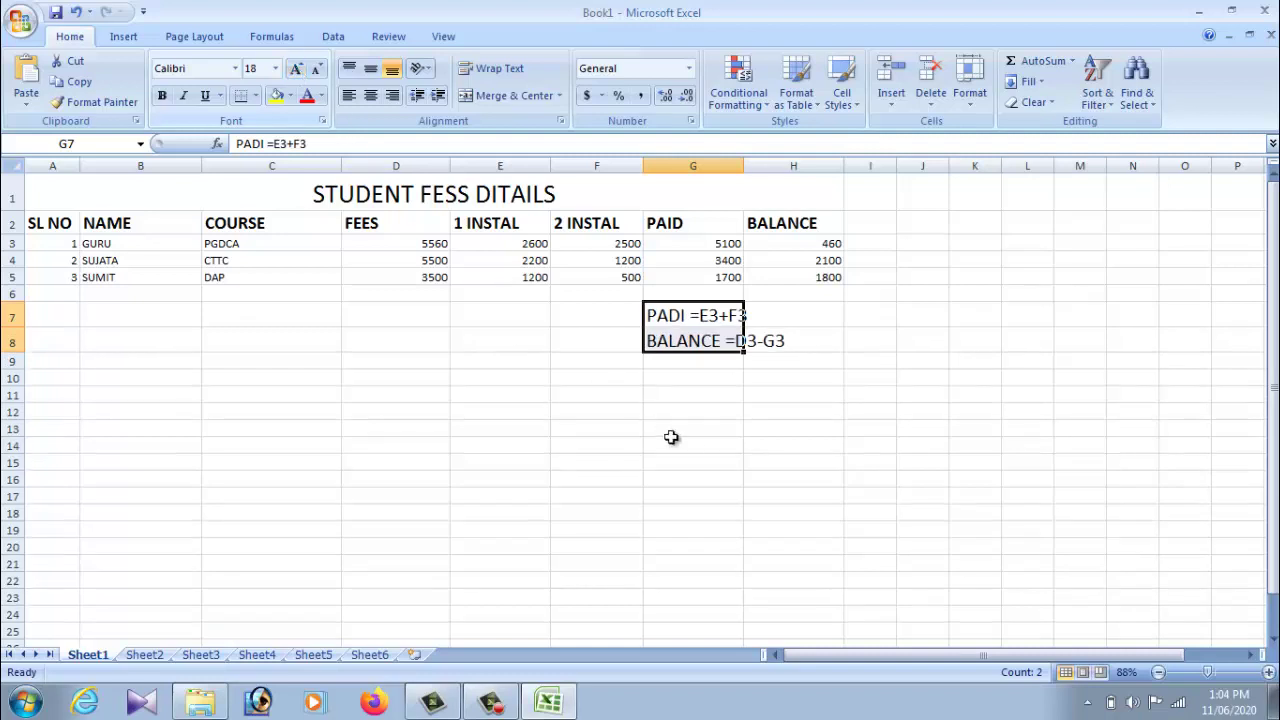
click(671, 441)
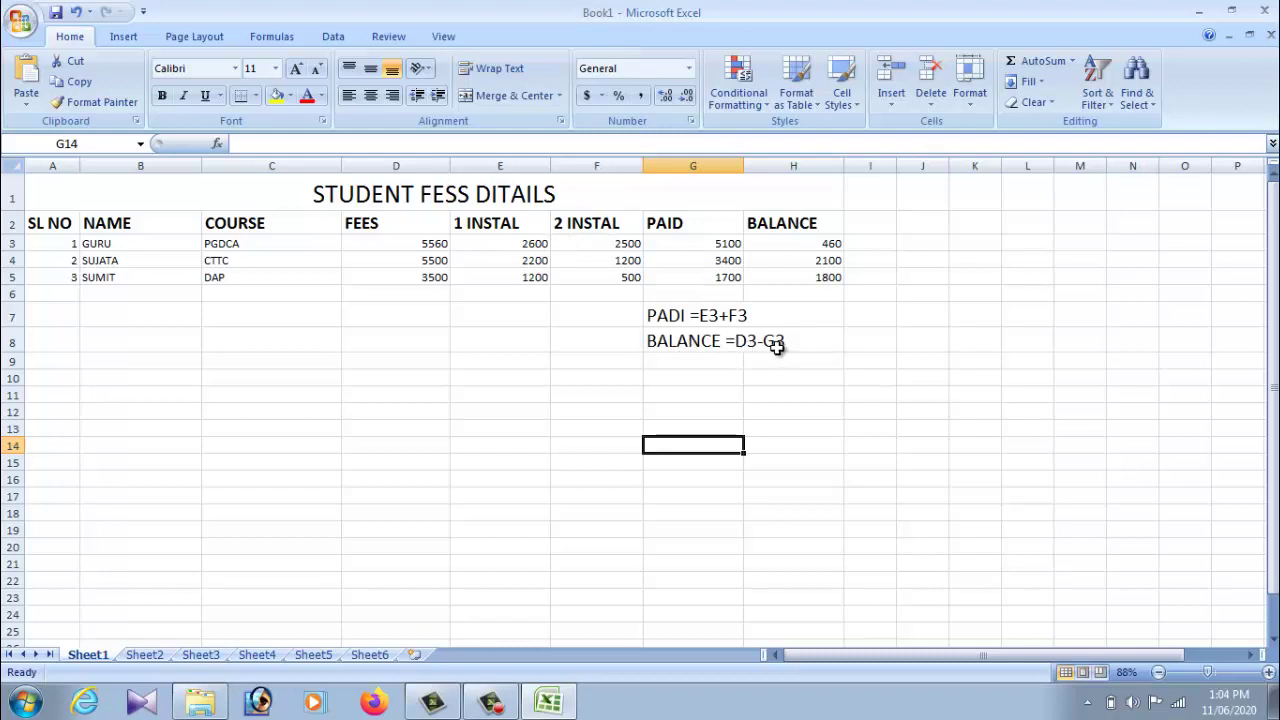
- Check the FEES value in D3 and the PAID and BALANCE formulas in G3 and H3
click(410, 248)
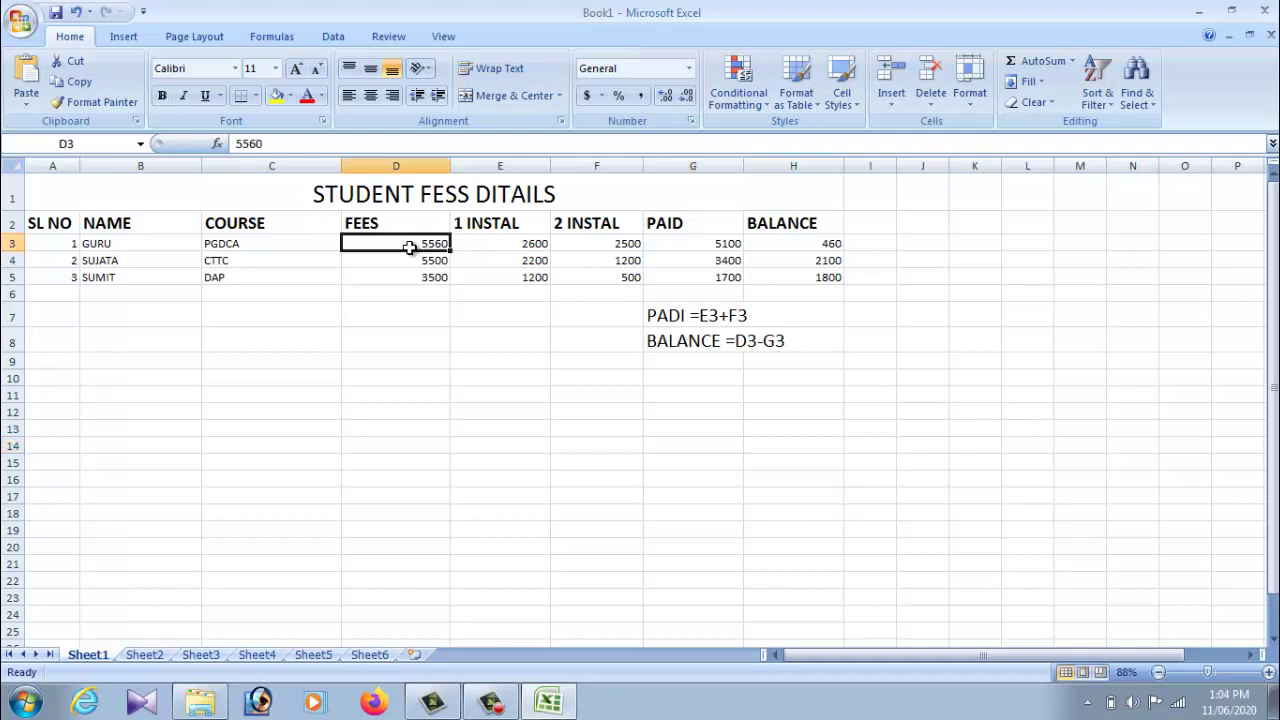
click(726, 246)
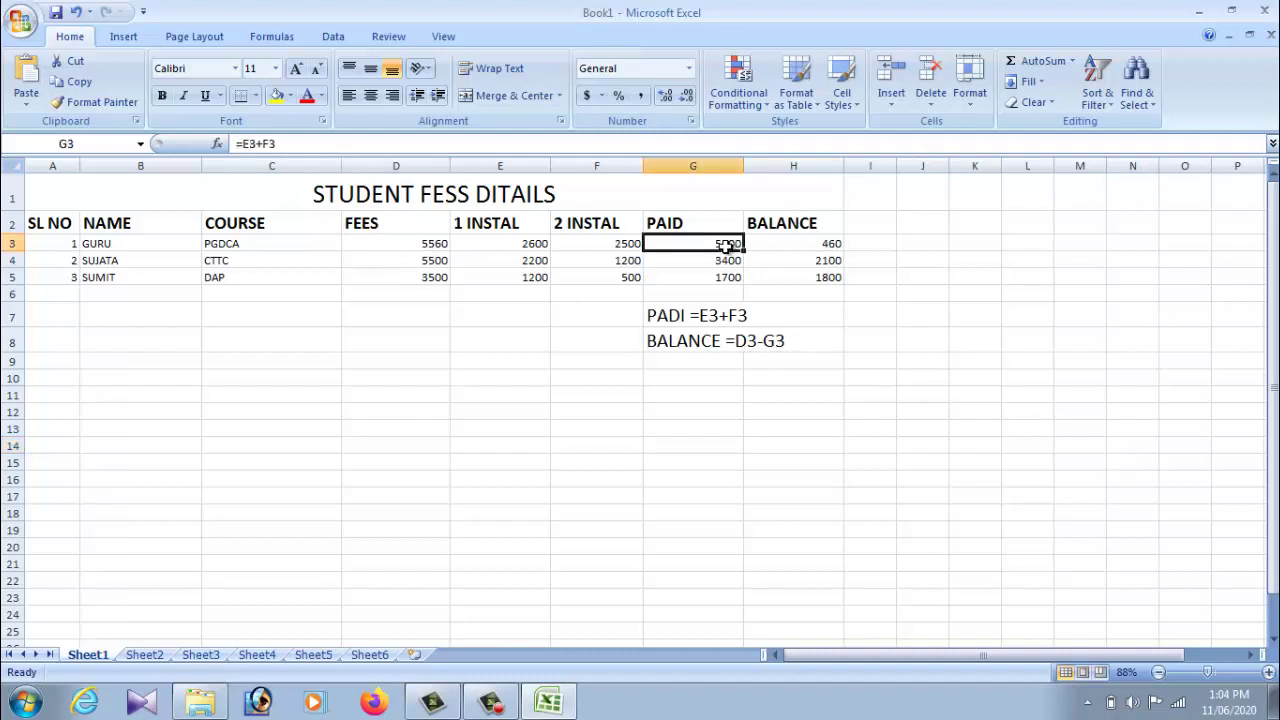
click(838, 246)
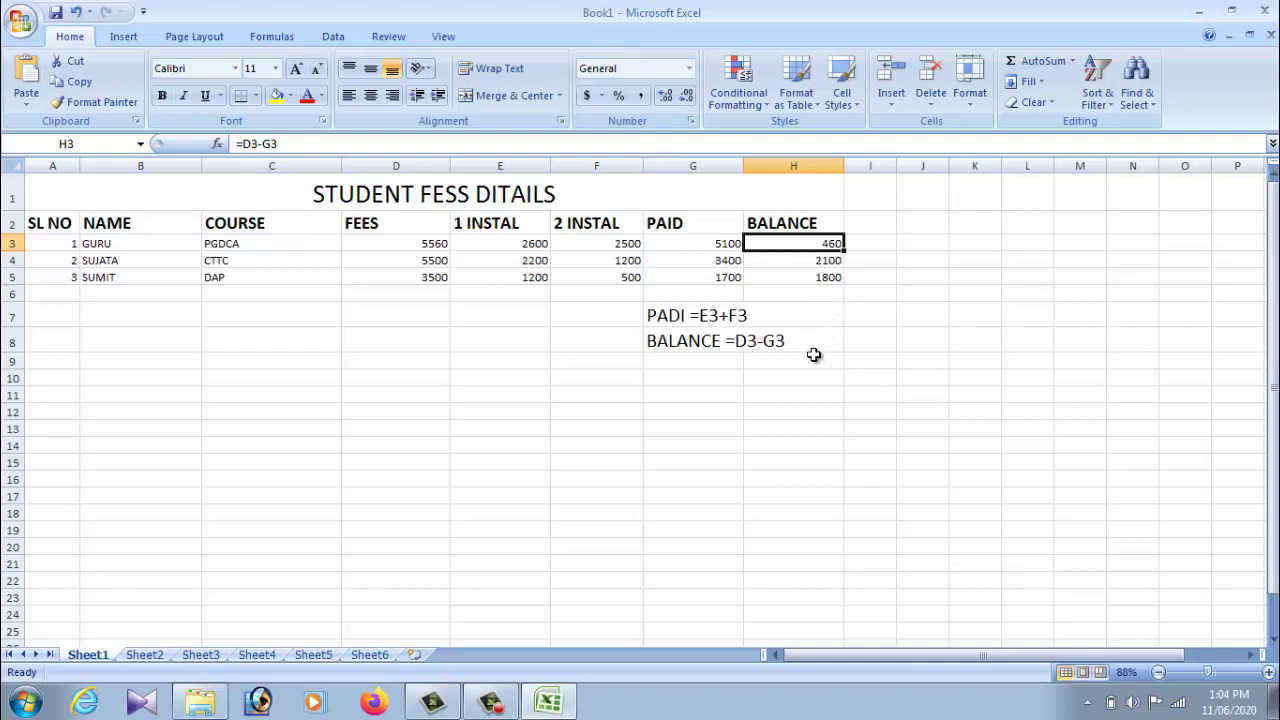
click(702, 346)
click(768, 376)
click(772, 340)
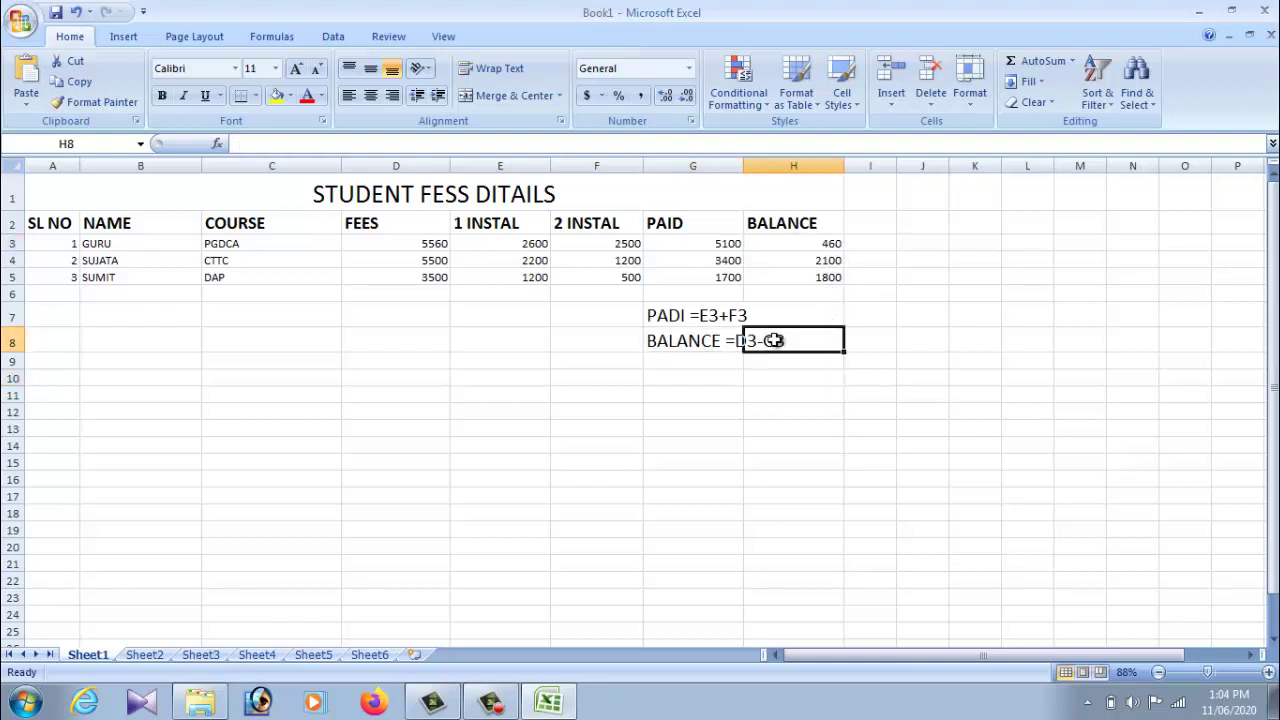
click(668, 320)
click(688, 371)
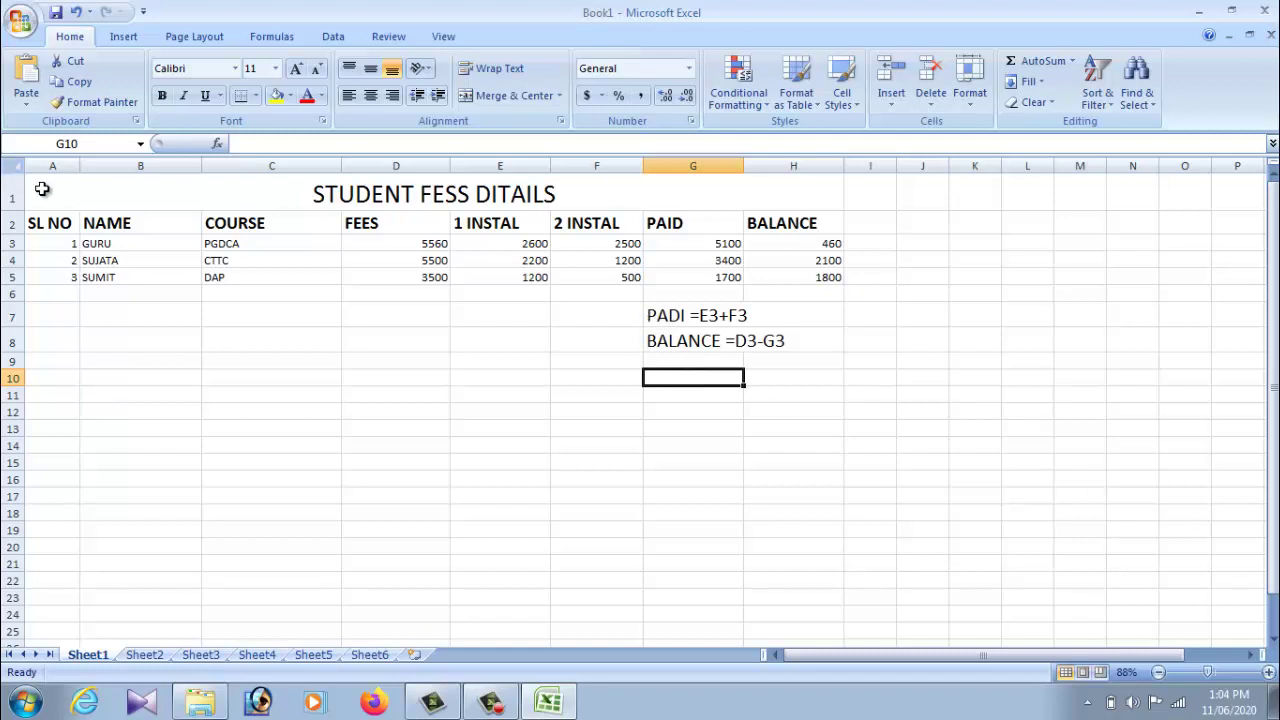
- Apply All Borders to the range A1:H8, covering the table and formula notes
drag(48, 190, 579, 348)
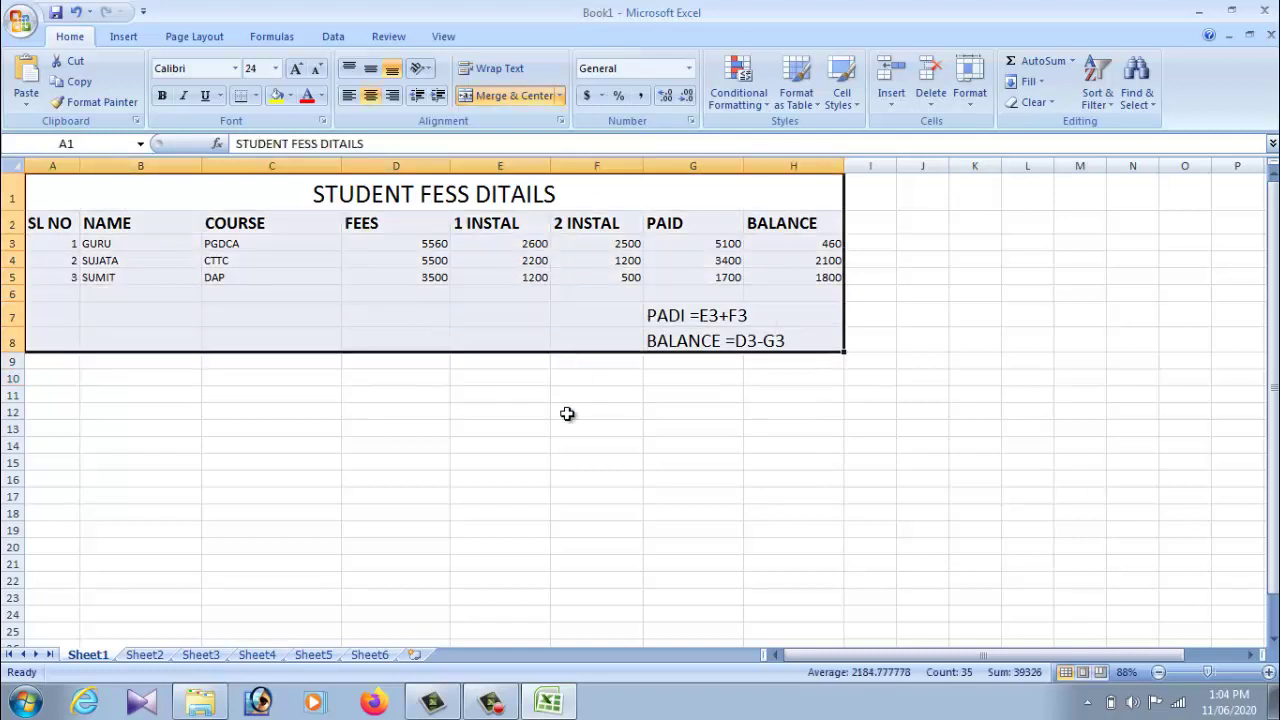
click(256, 96)
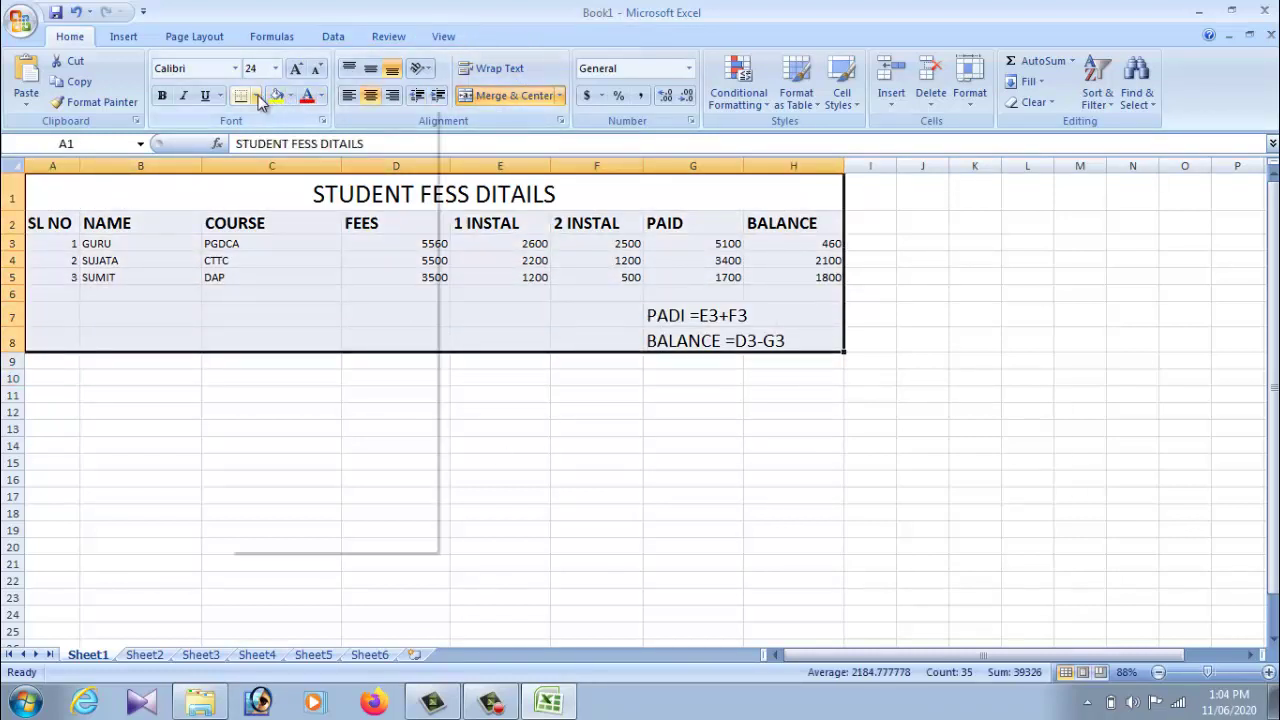
click(270, 247)
click(408, 410)
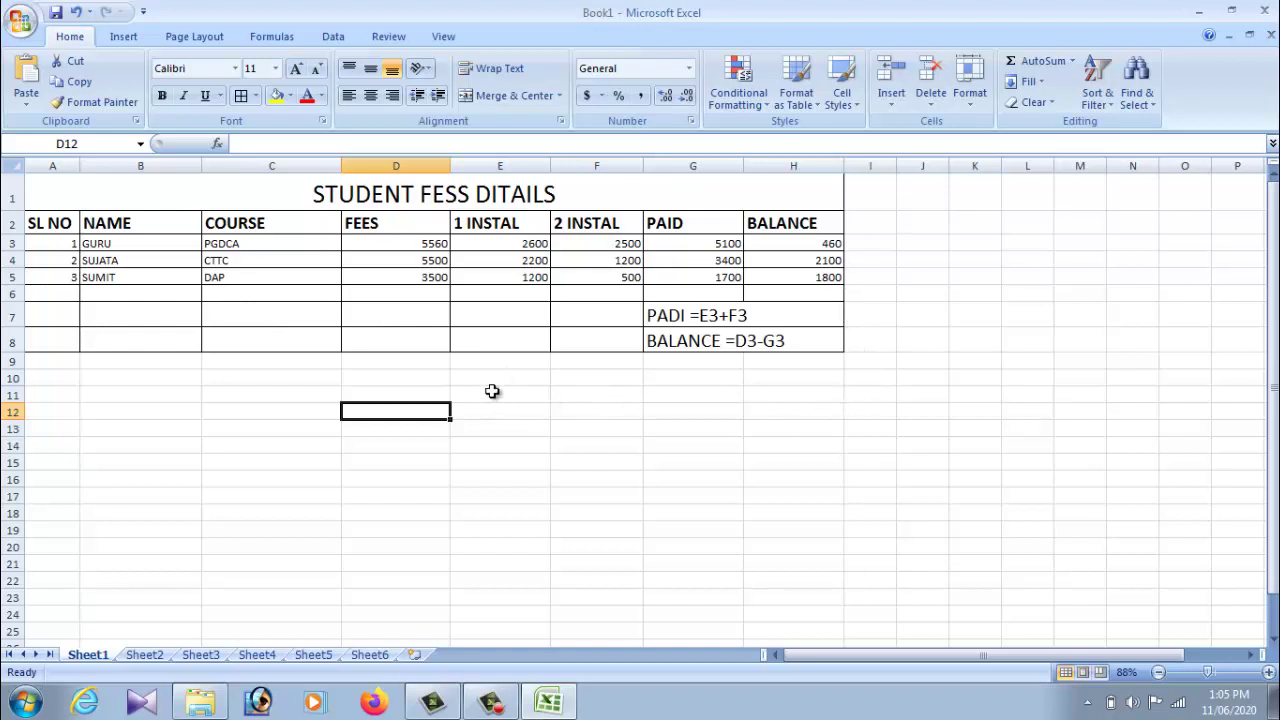
drag(491, 391, 730, 563)
click(830, 530)
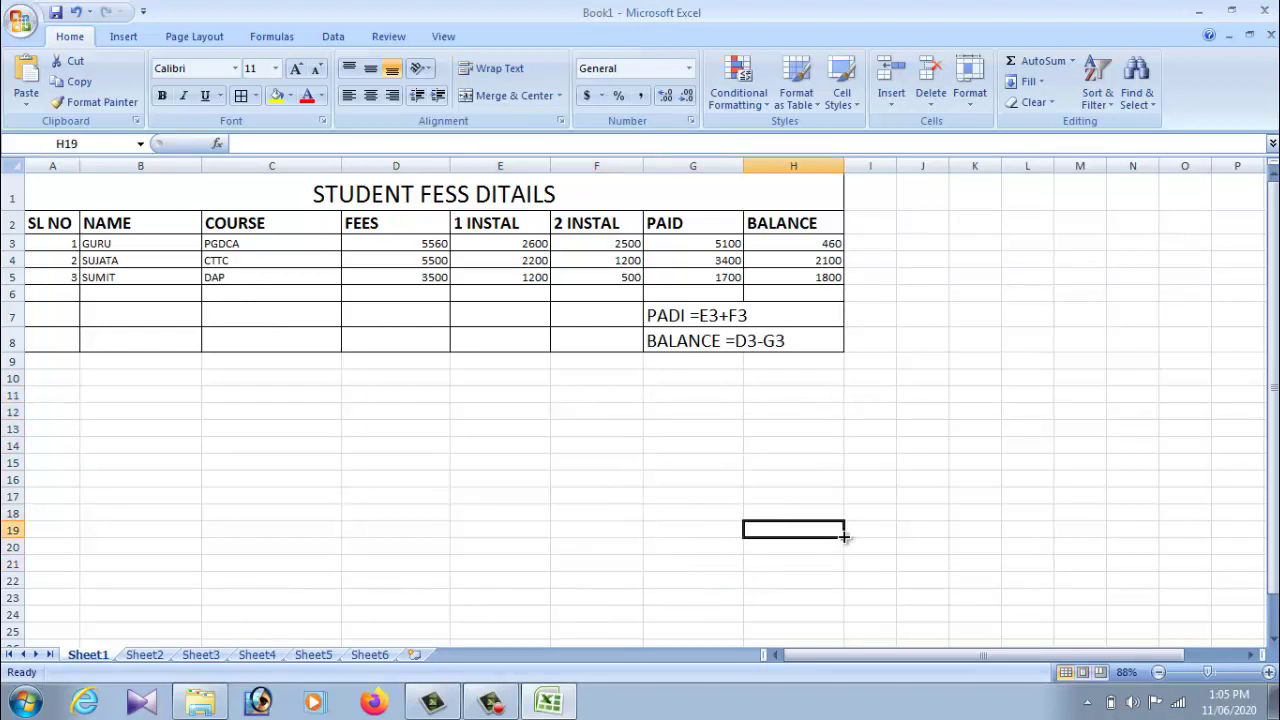